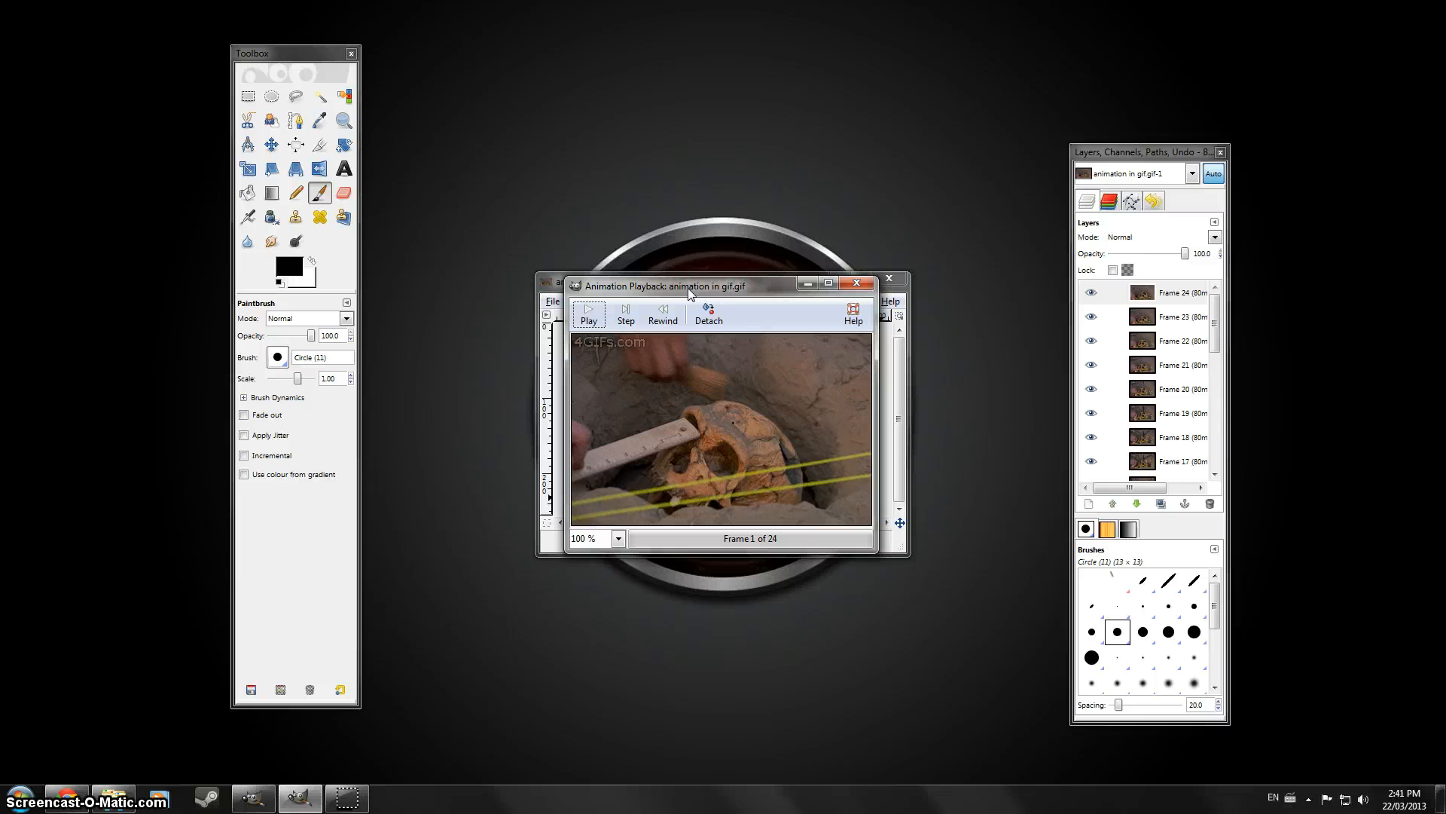
Play the skull animation in the Animation Playback preview and close the preview
click(588, 315)
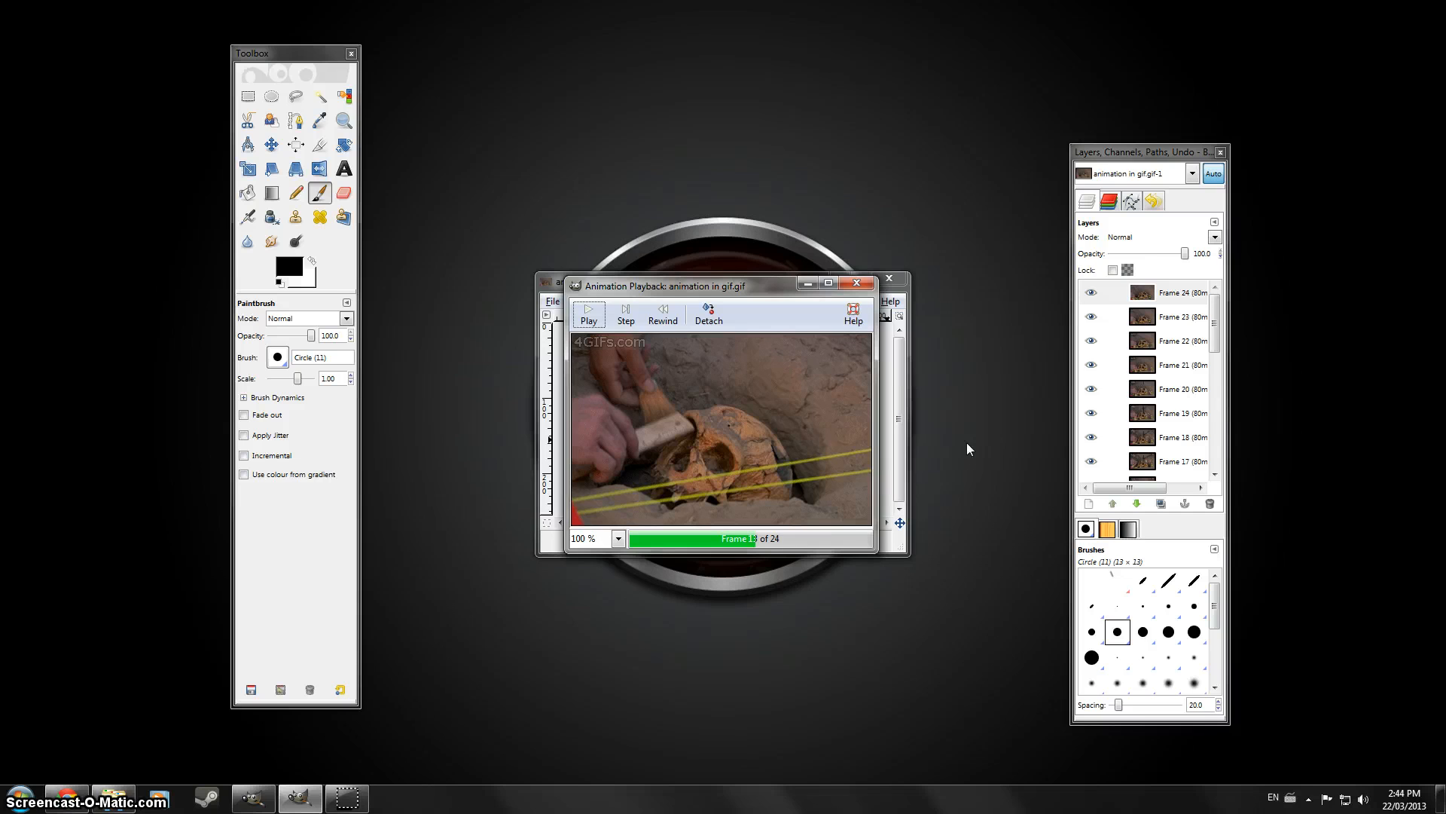
click(856, 283)
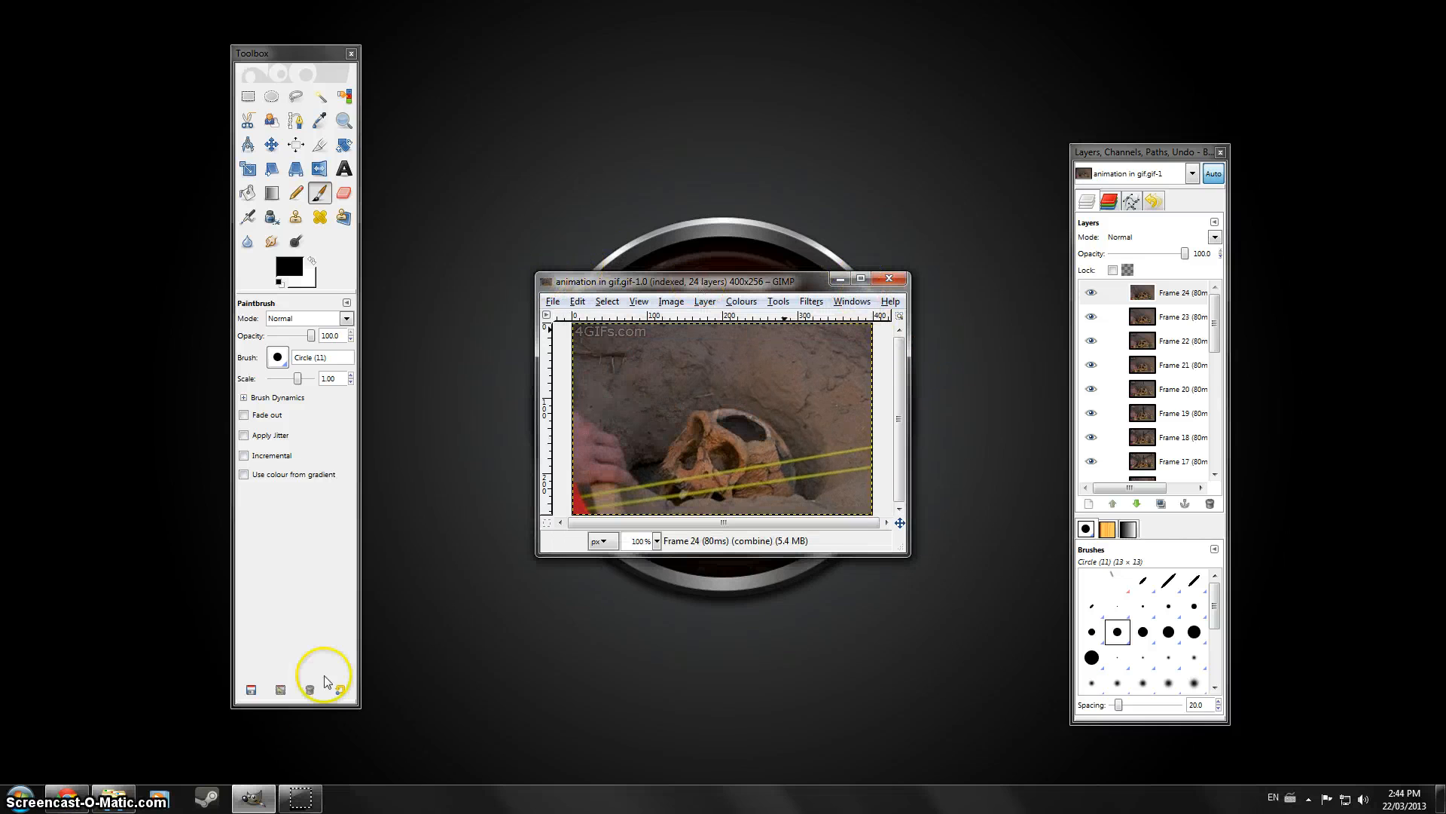
Enlarge the animation's image window, widen the Layers dock to fit the full frame names and move it up
drag(536, 274, 431, 134)
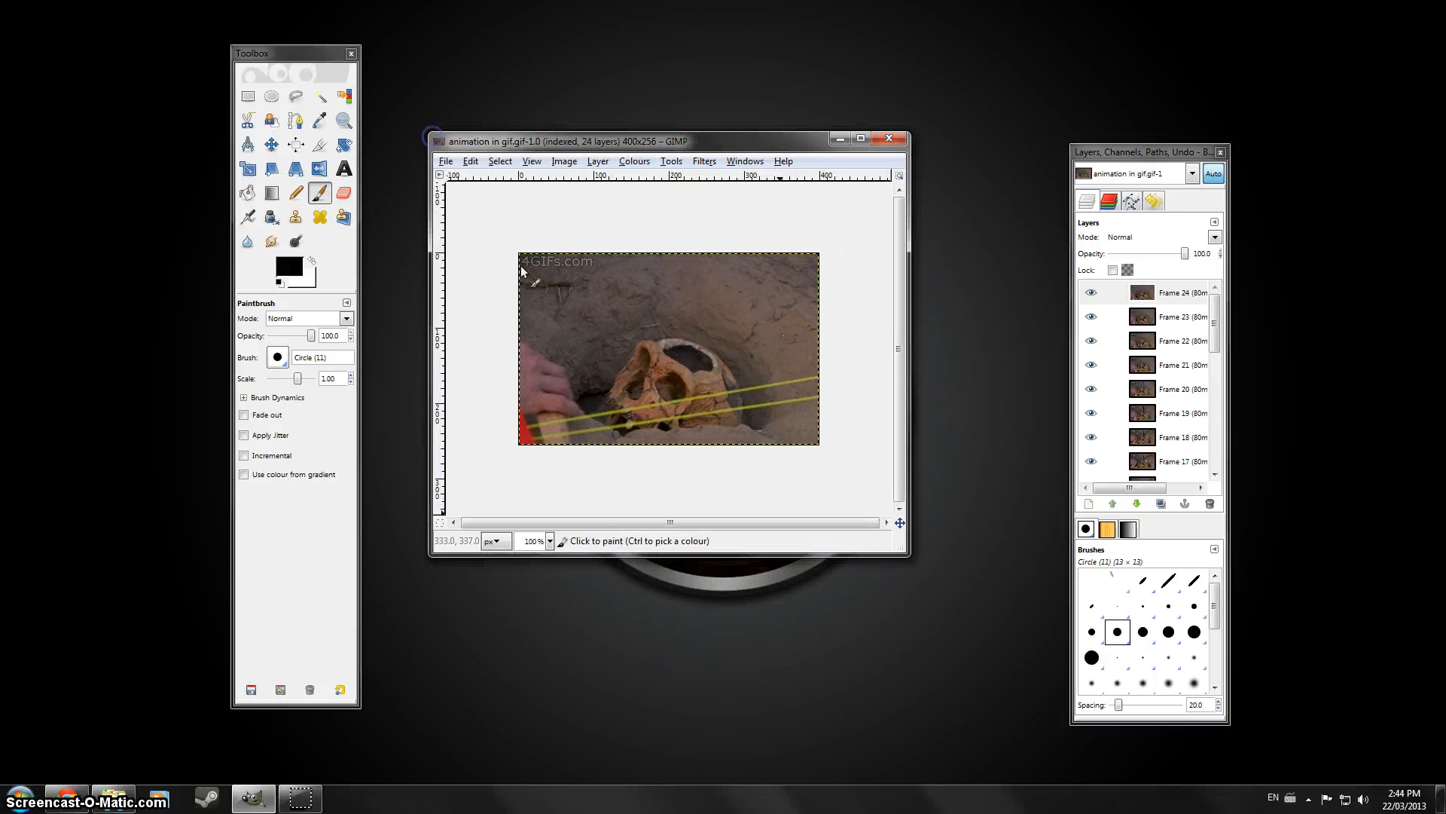
drag(908, 554, 981, 633)
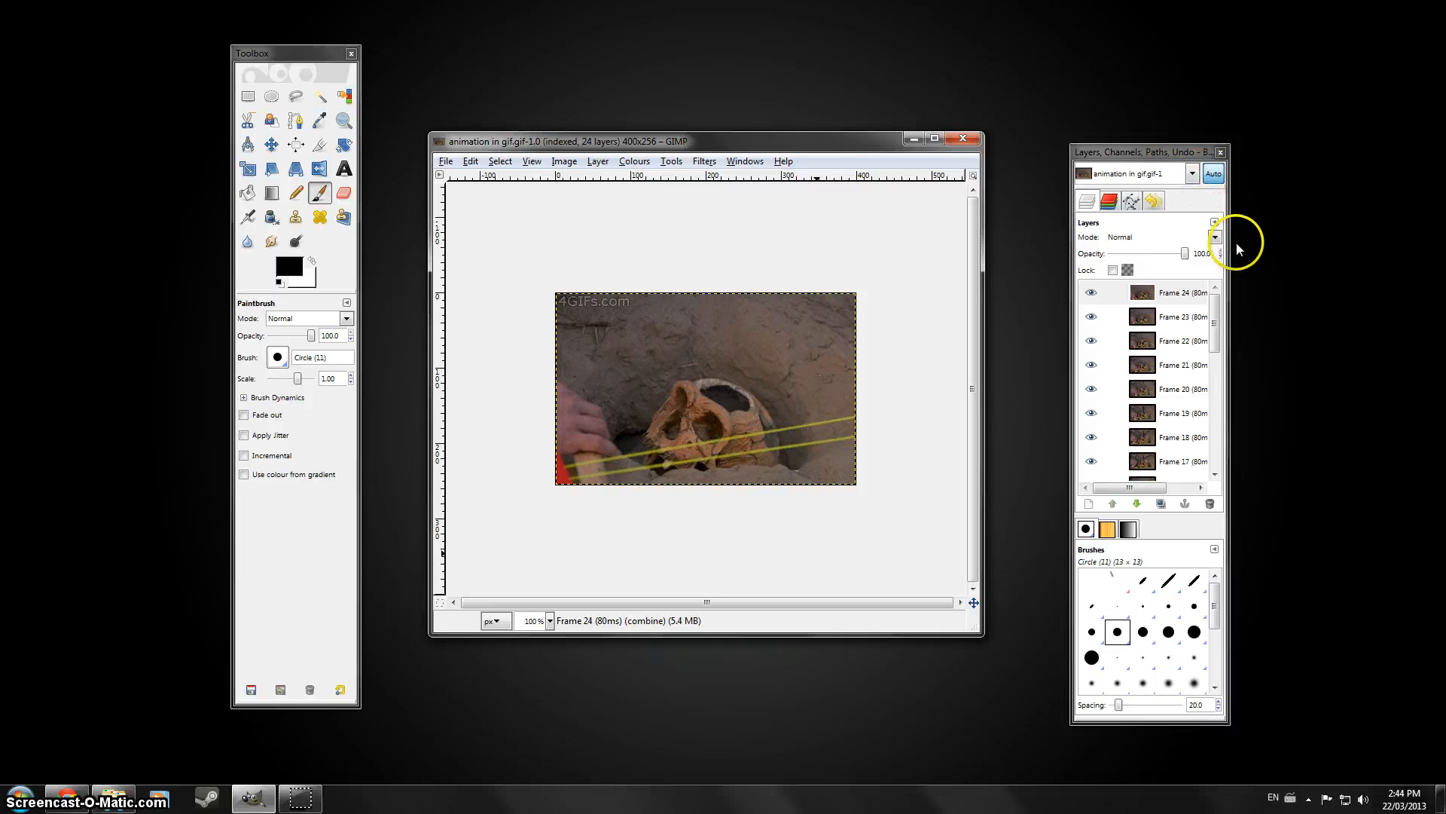
drag(1232, 250, 1284, 254)
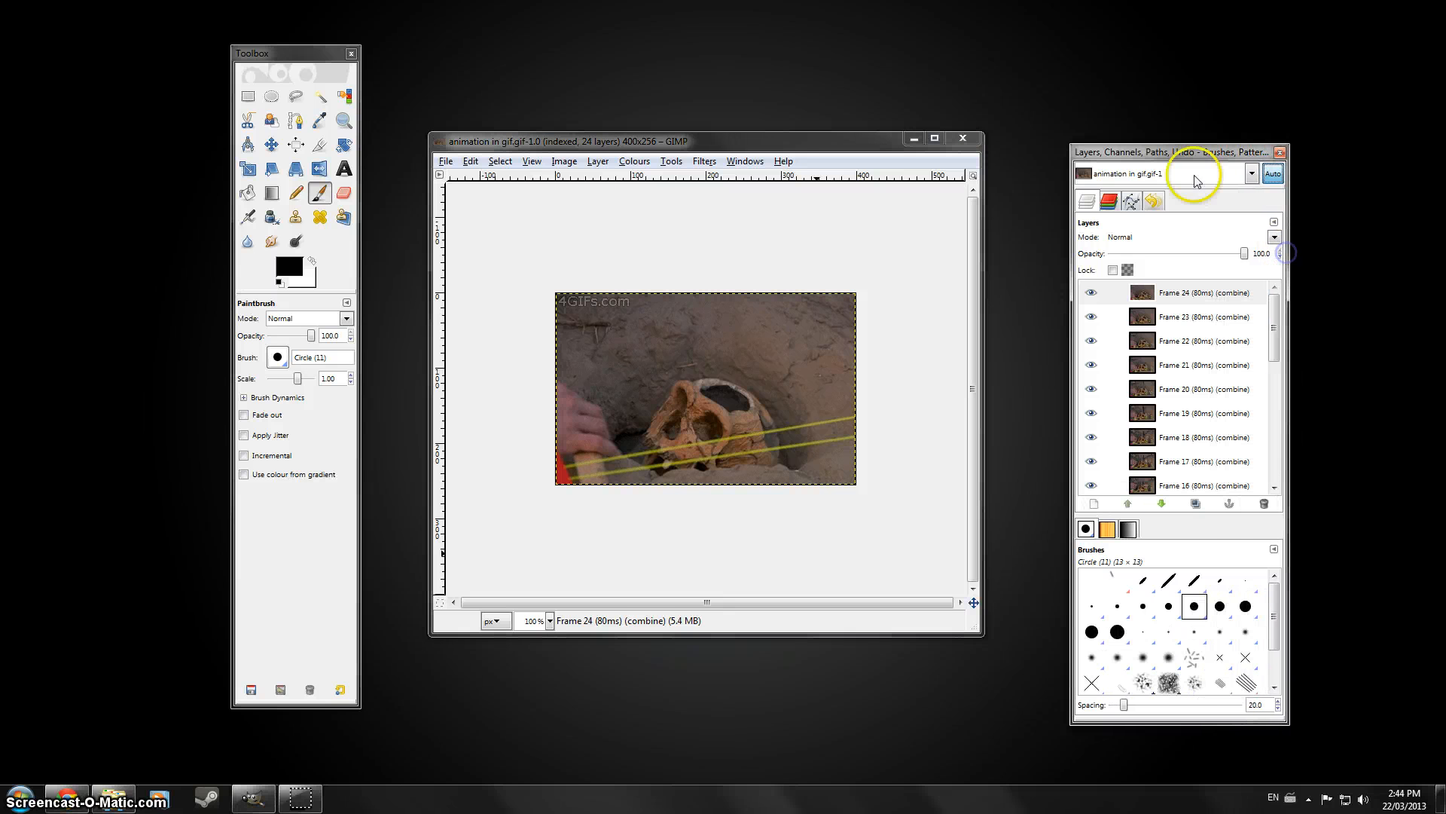
drag(1194, 151, 1185, 62)
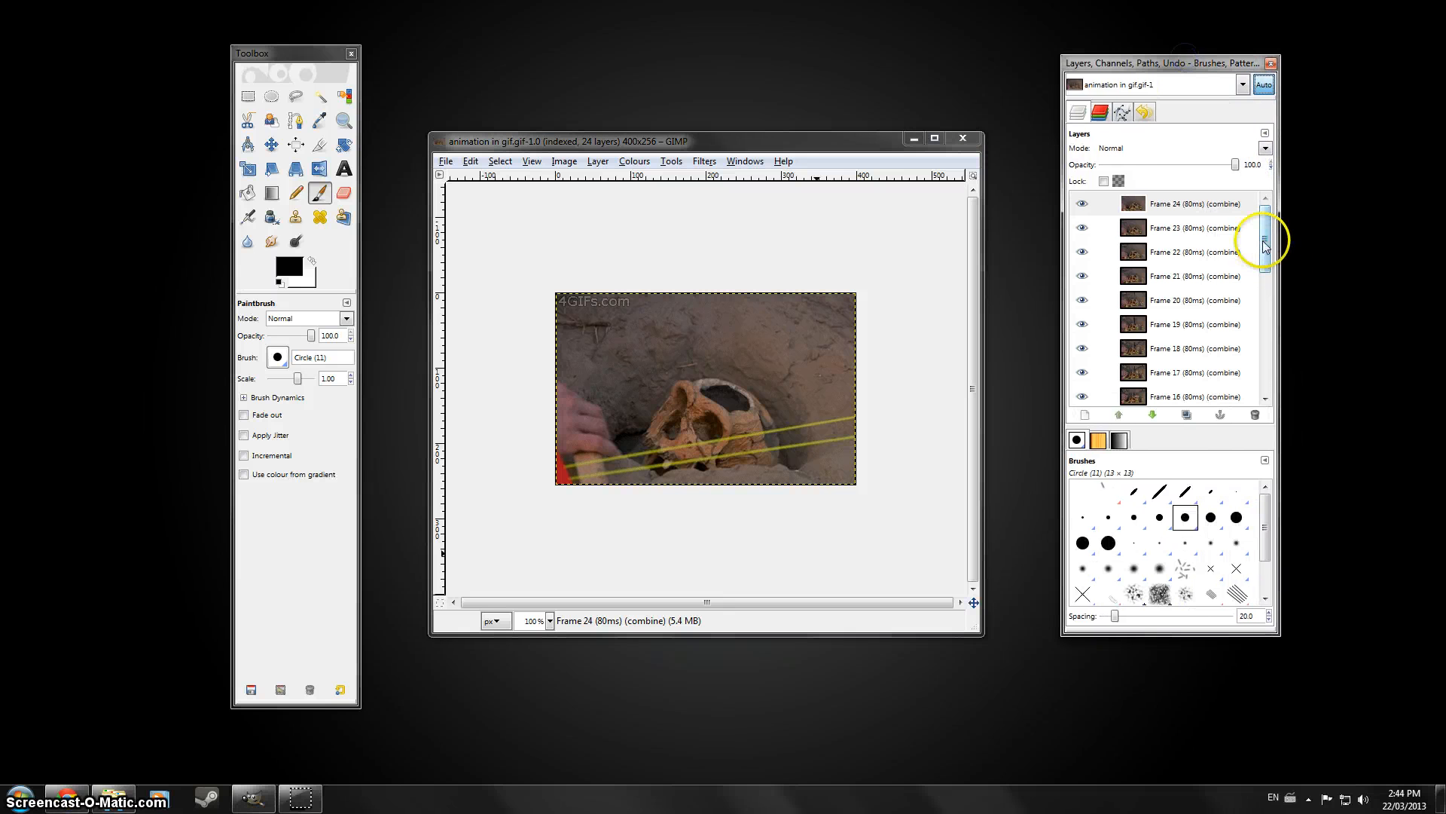
Examine the frame layers and their delay times, from Frame 24 down to the Background layer
drag(1265, 243, 1270, 369)
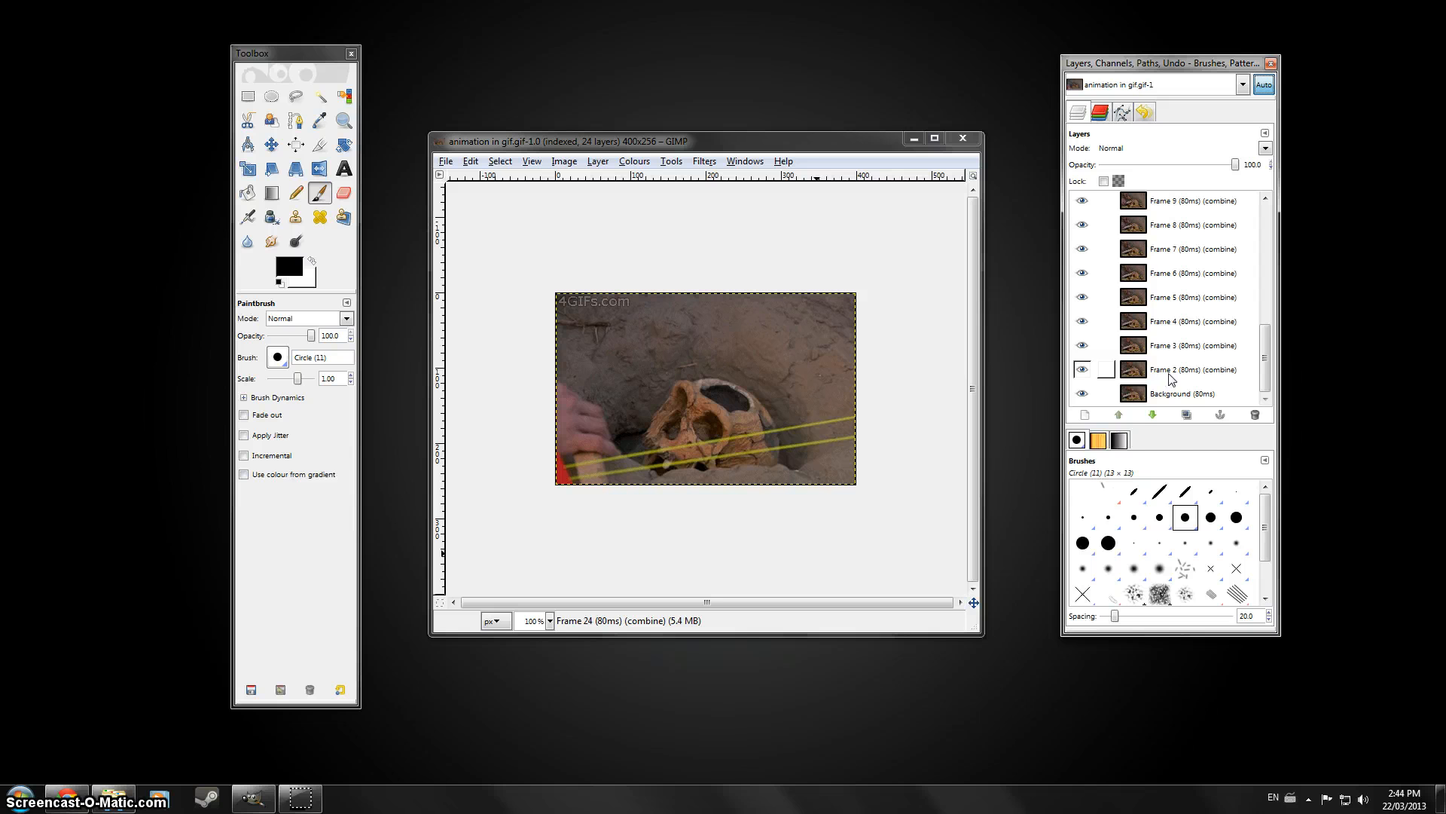
click(1173, 399)
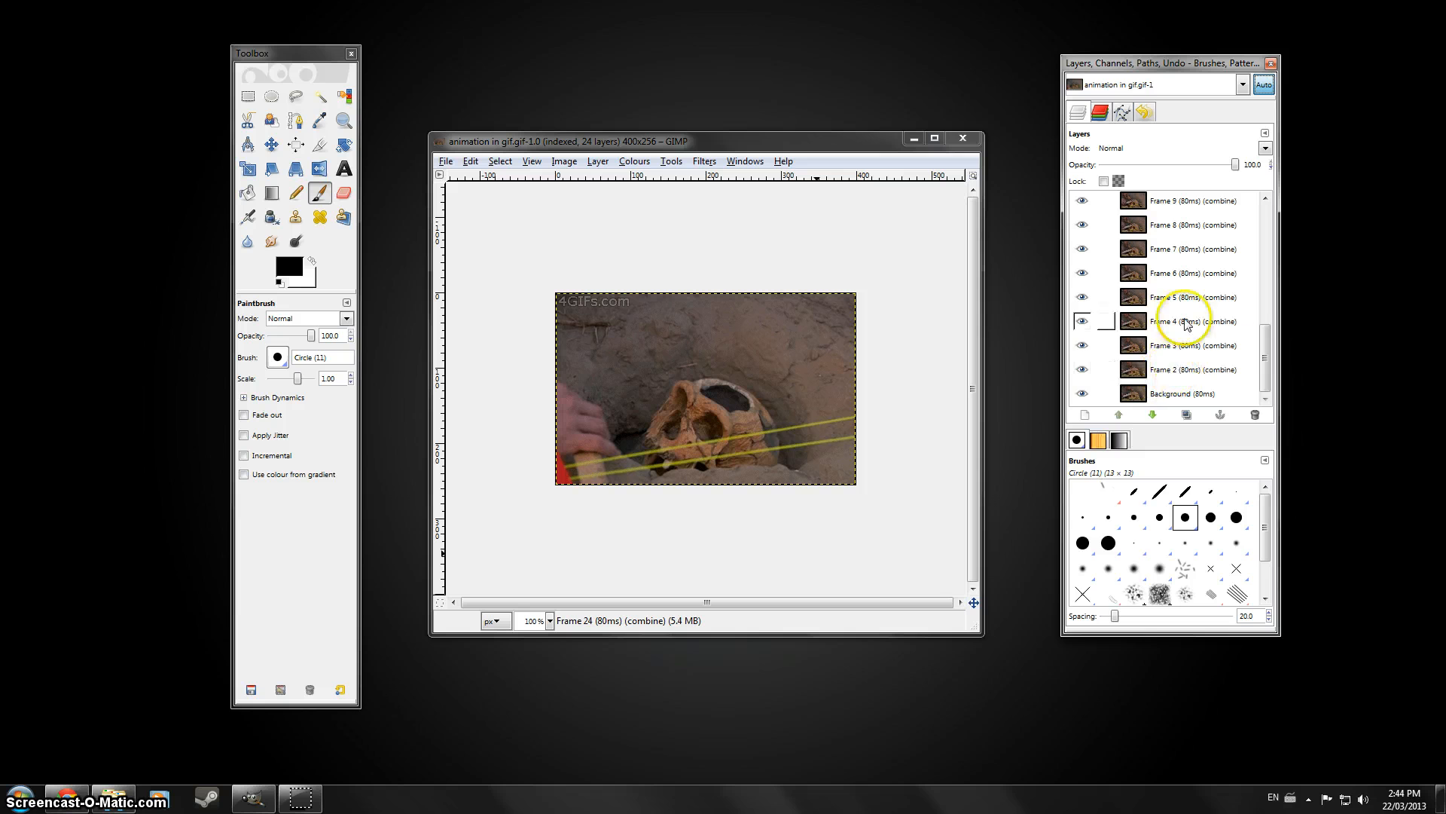
mouse_move(1268, 353)
mouse_down()
mouse_move(1268, 229)
mouse_move(1273, 365)
mouse_up()
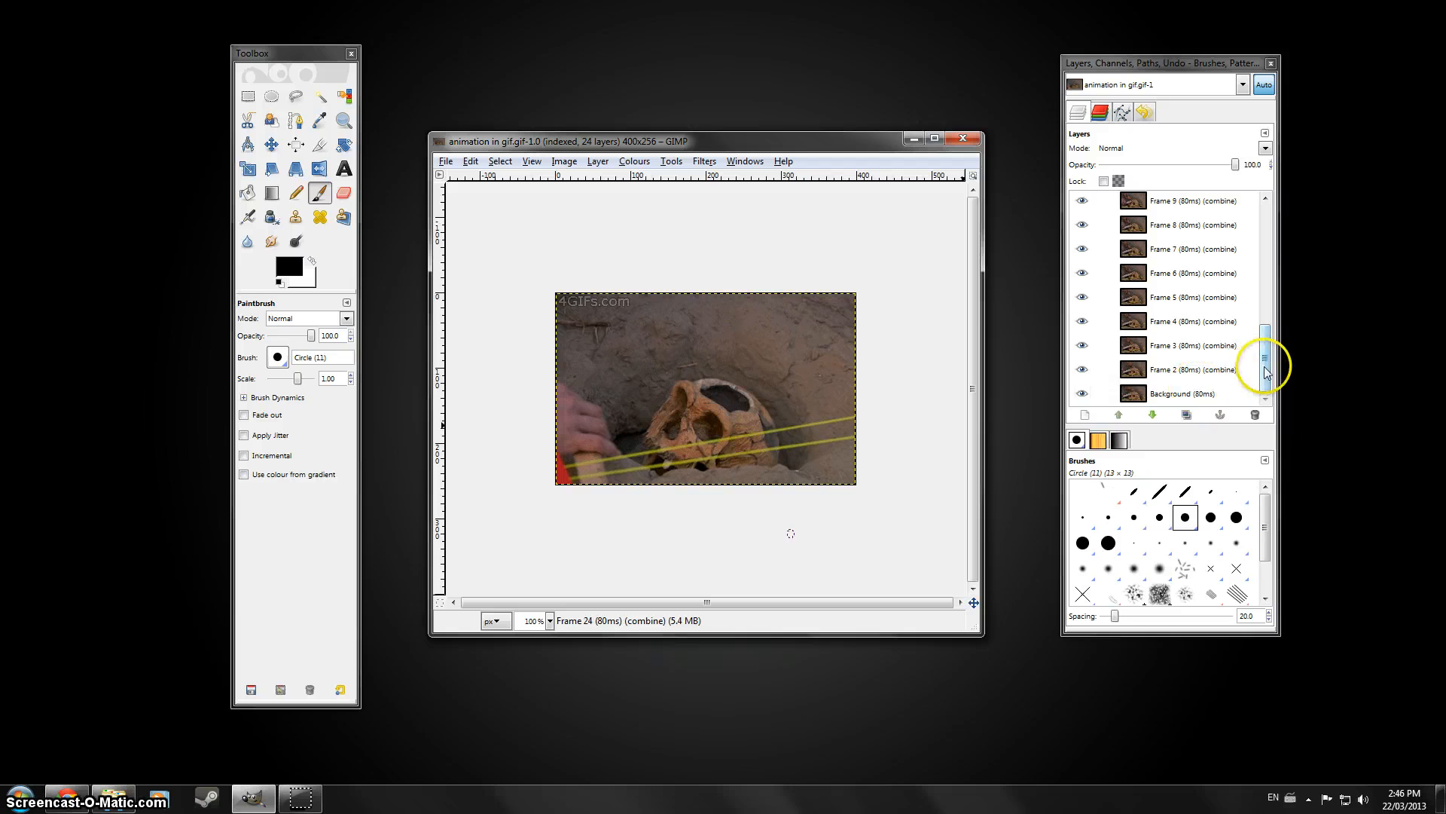
drag(1266, 360, 1268, 226)
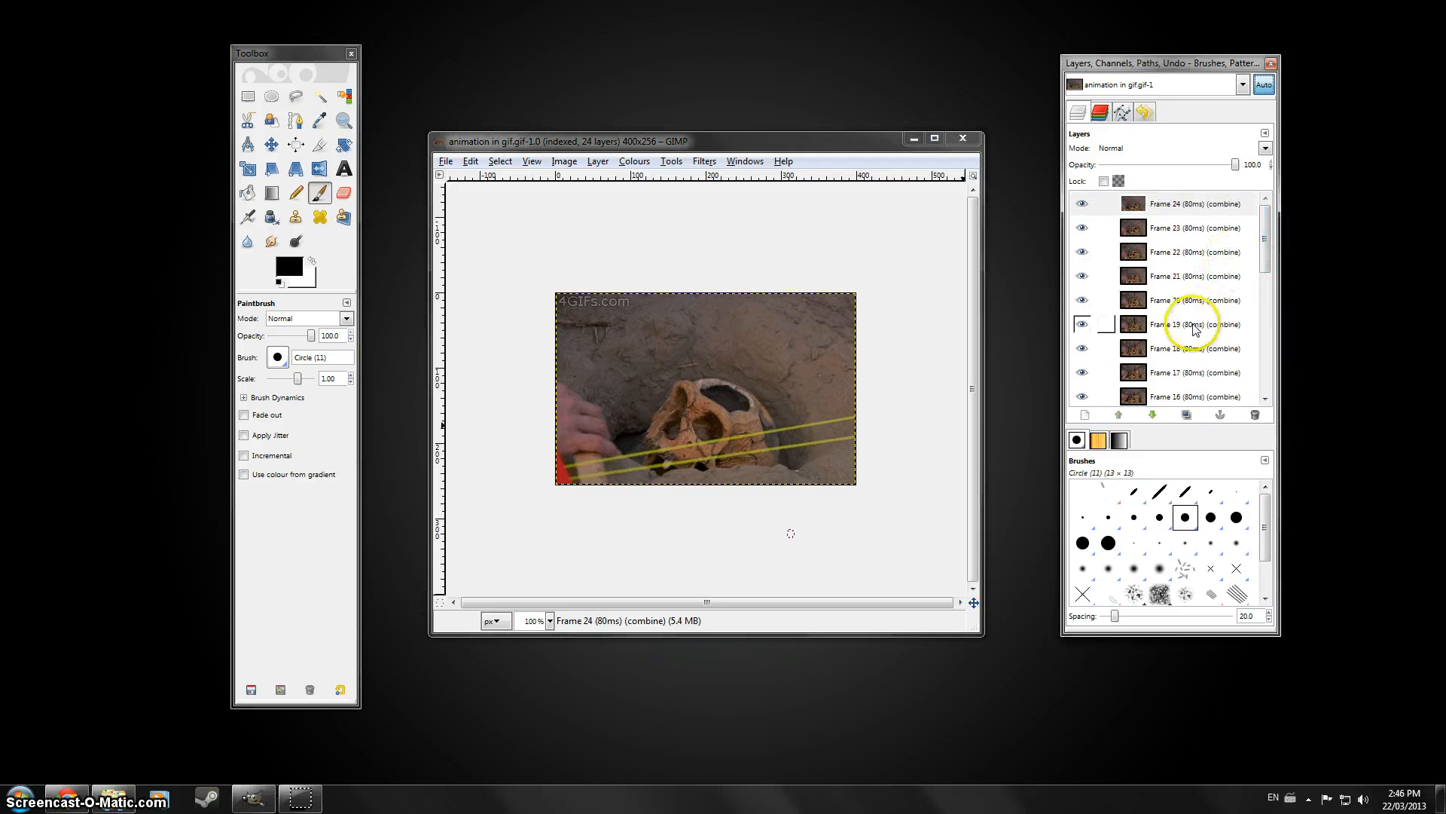
click(1179, 325)
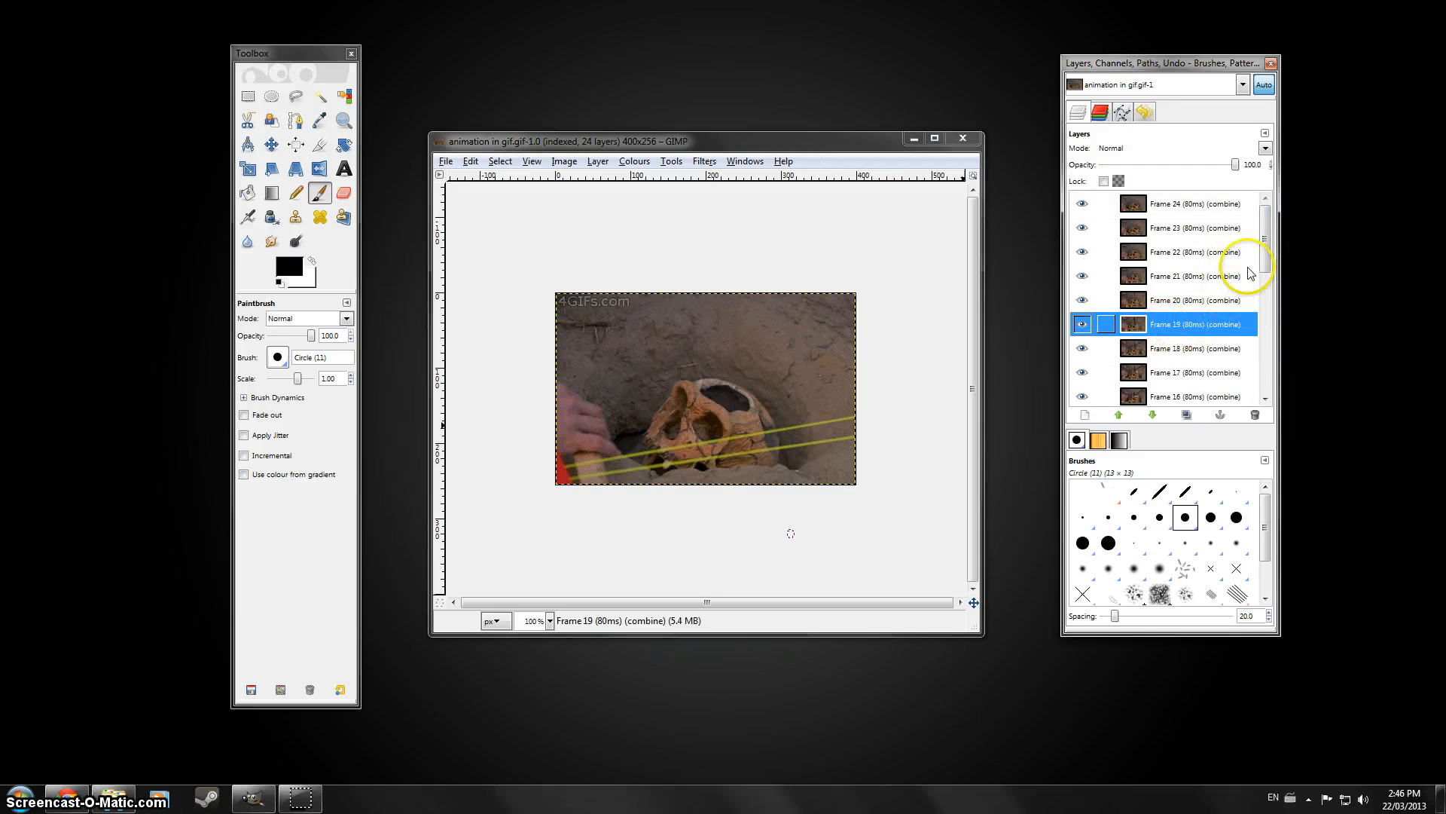
drag(1266, 256, 1270, 245)
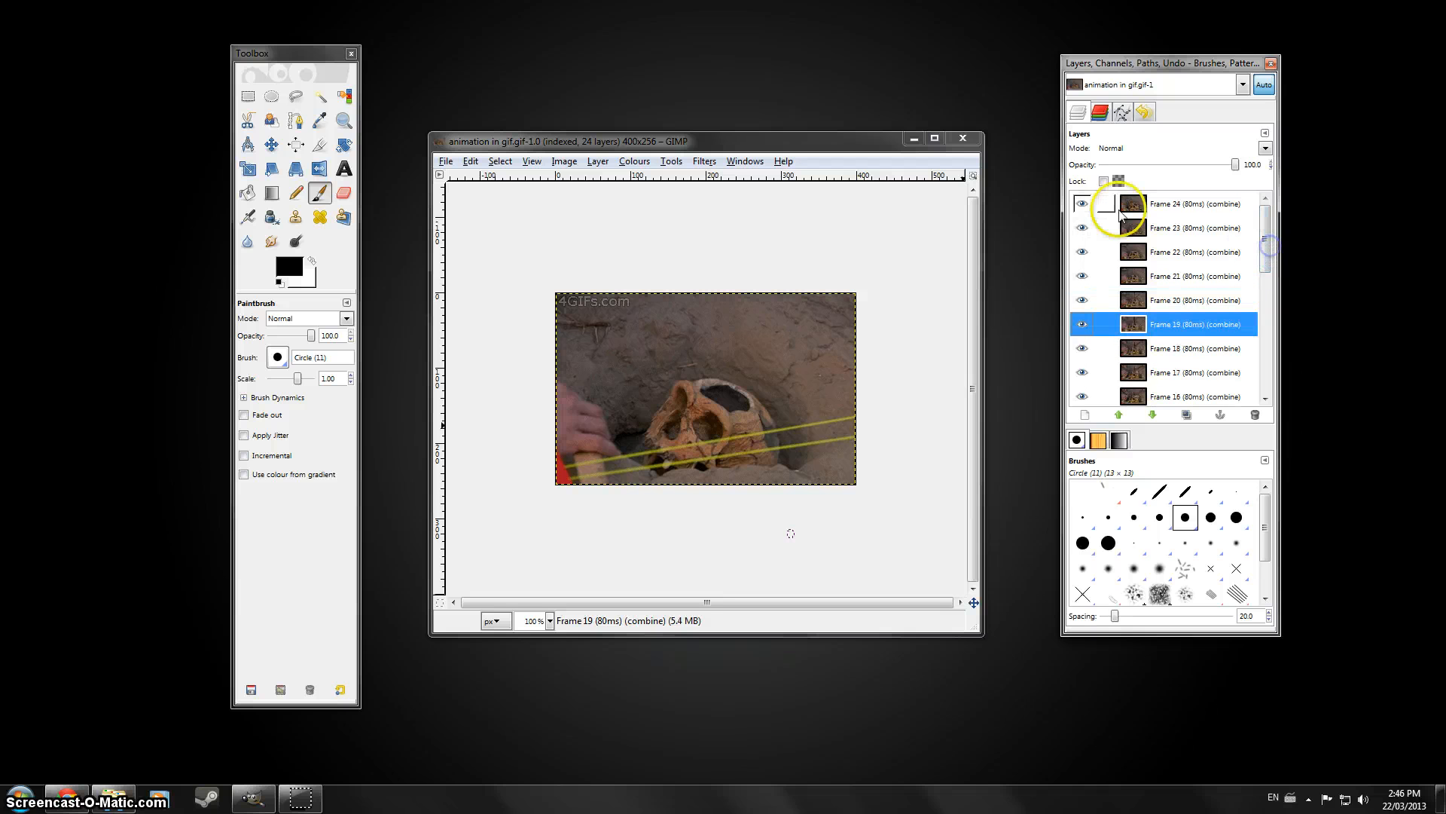
Briefly hide the topmost frames, Frame 24 down to Frame 21, and make them visible again
click(1082, 203)
click(1083, 228)
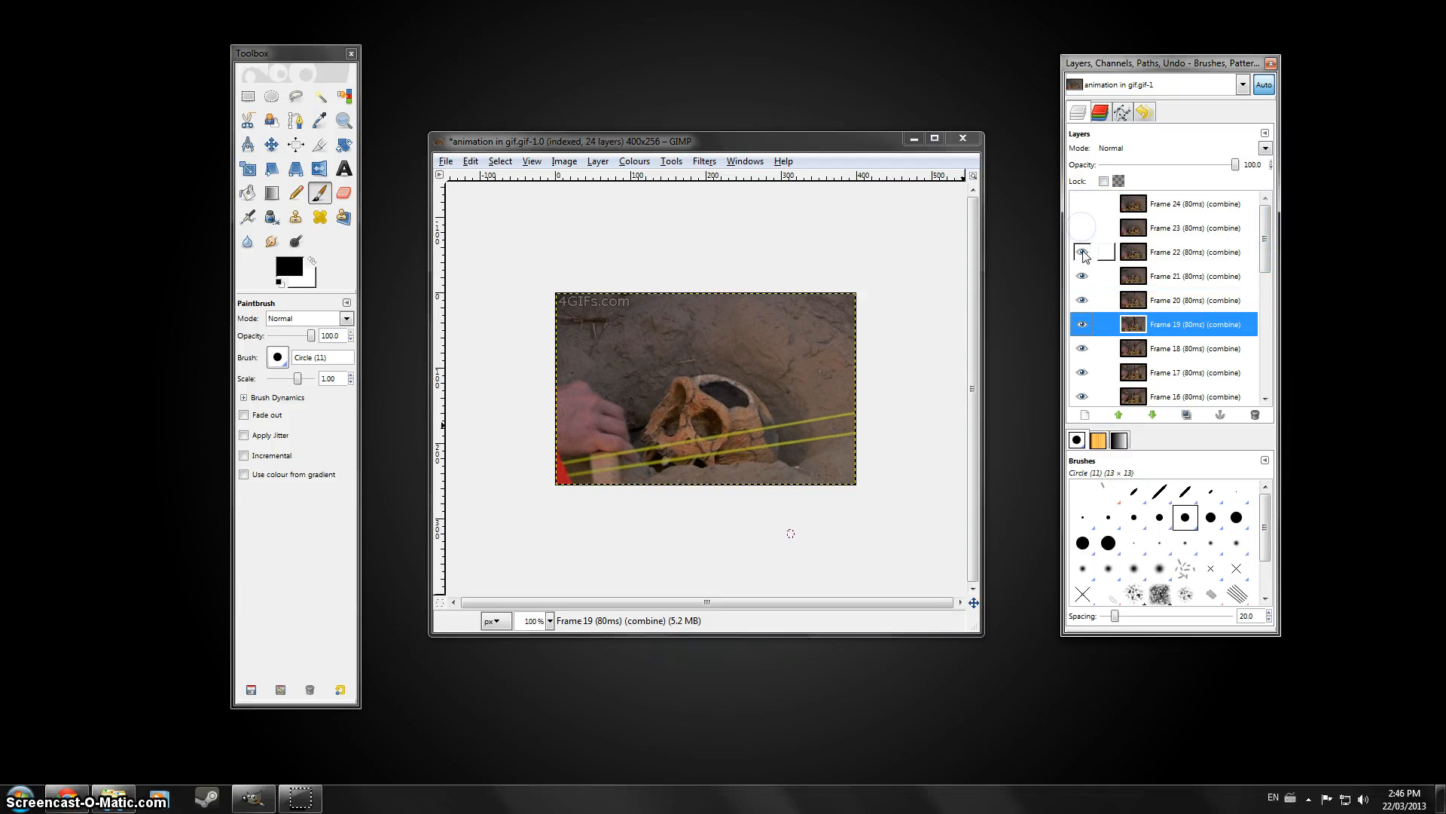
click(1083, 251)
click(1082, 277)
click(1083, 275)
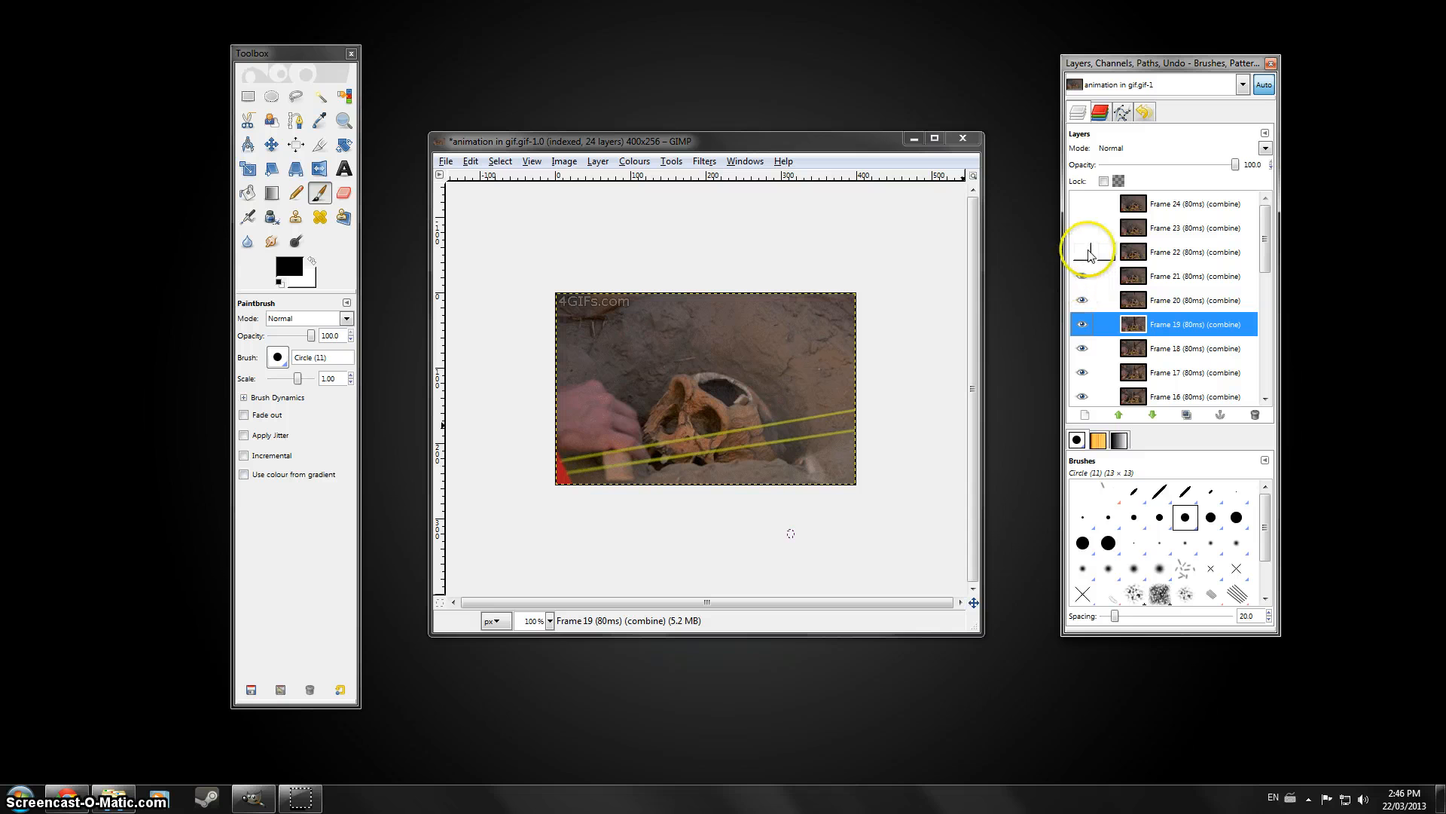
click(1083, 251)
click(1082, 227)
click(1082, 204)
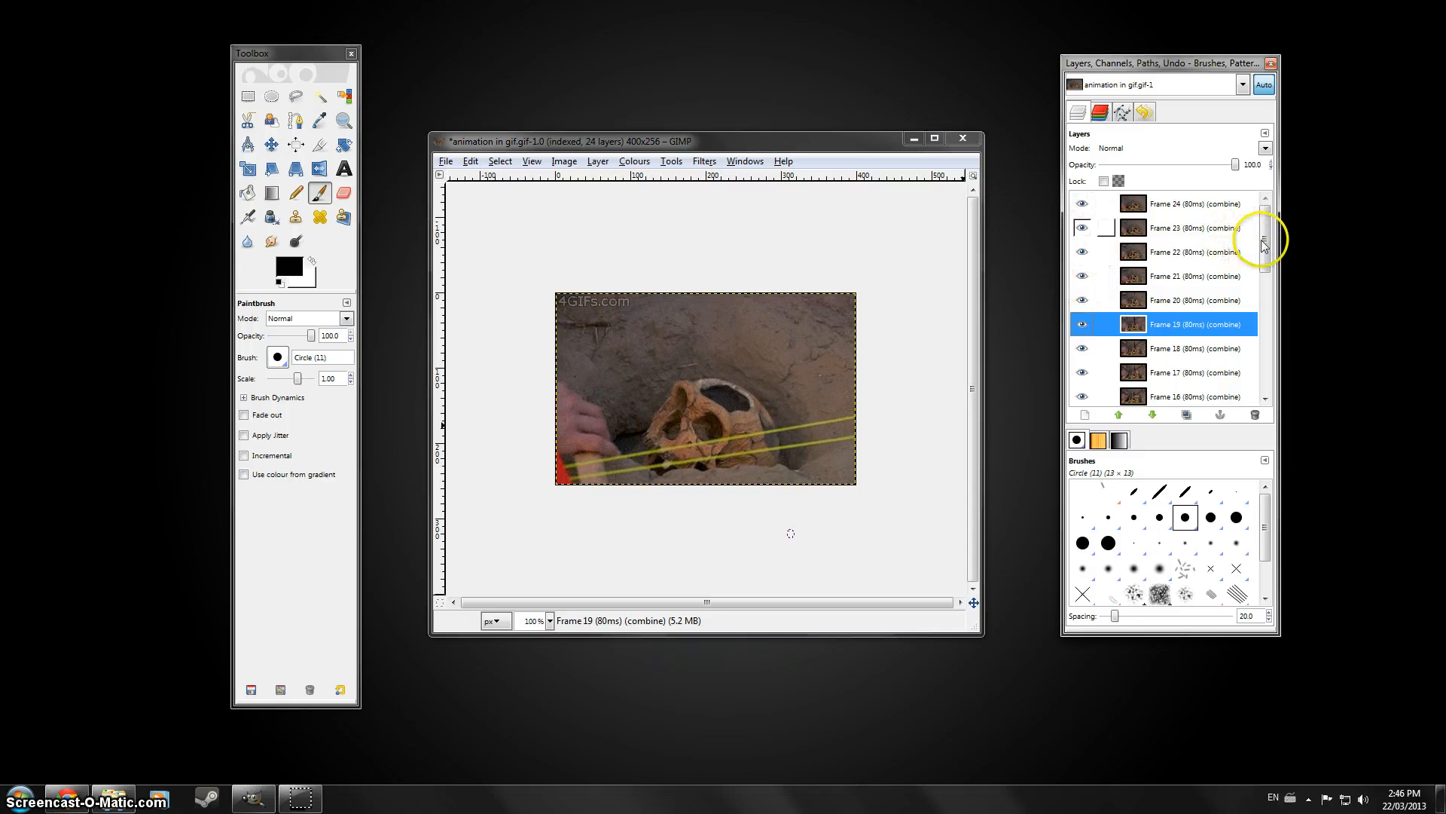
Hide the layers Frame 24 down to Frame 16 so that Frame 15 shows in the image
click(1188, 205)
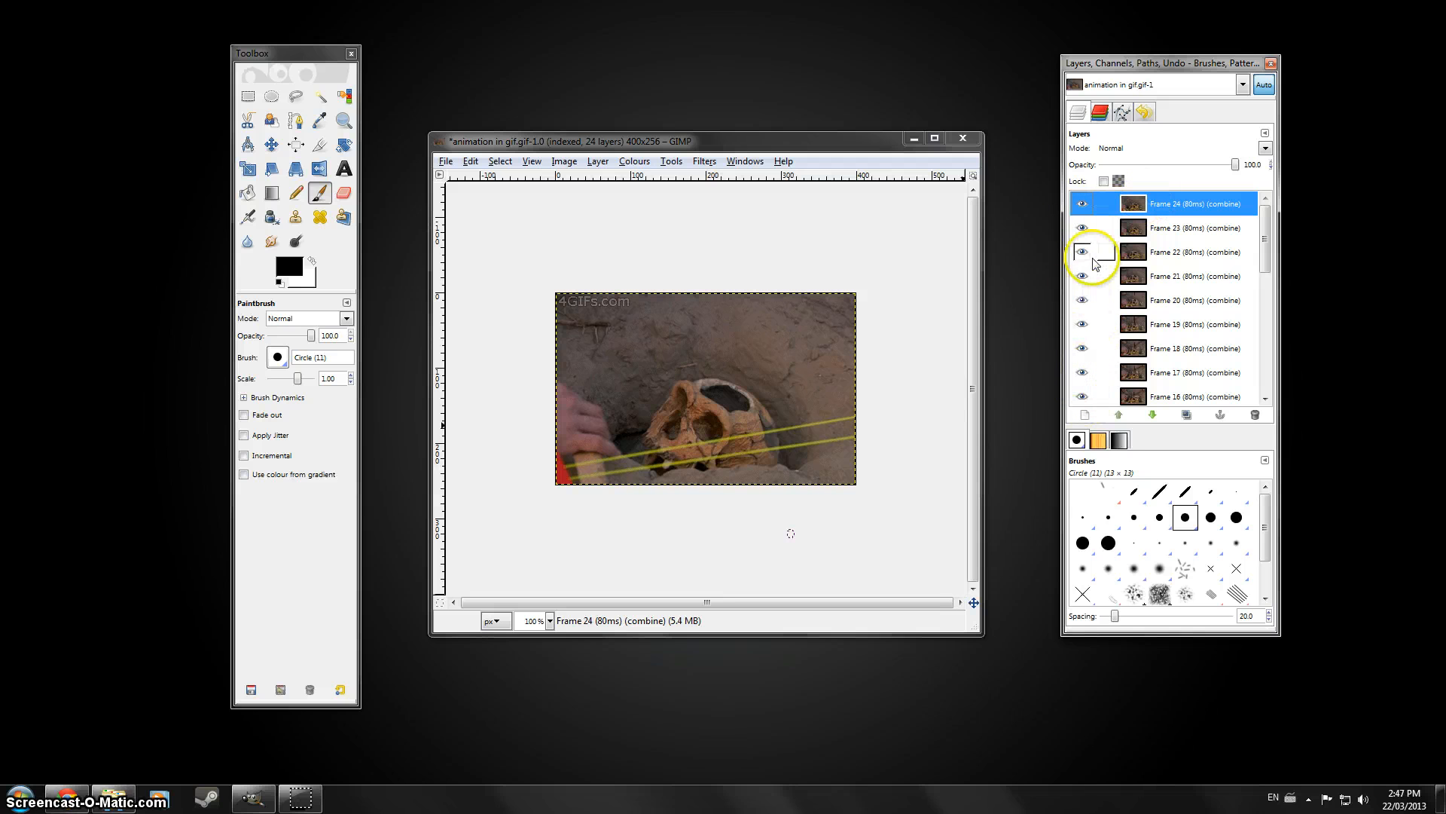
click(1082, 204)
click(1082, 228)
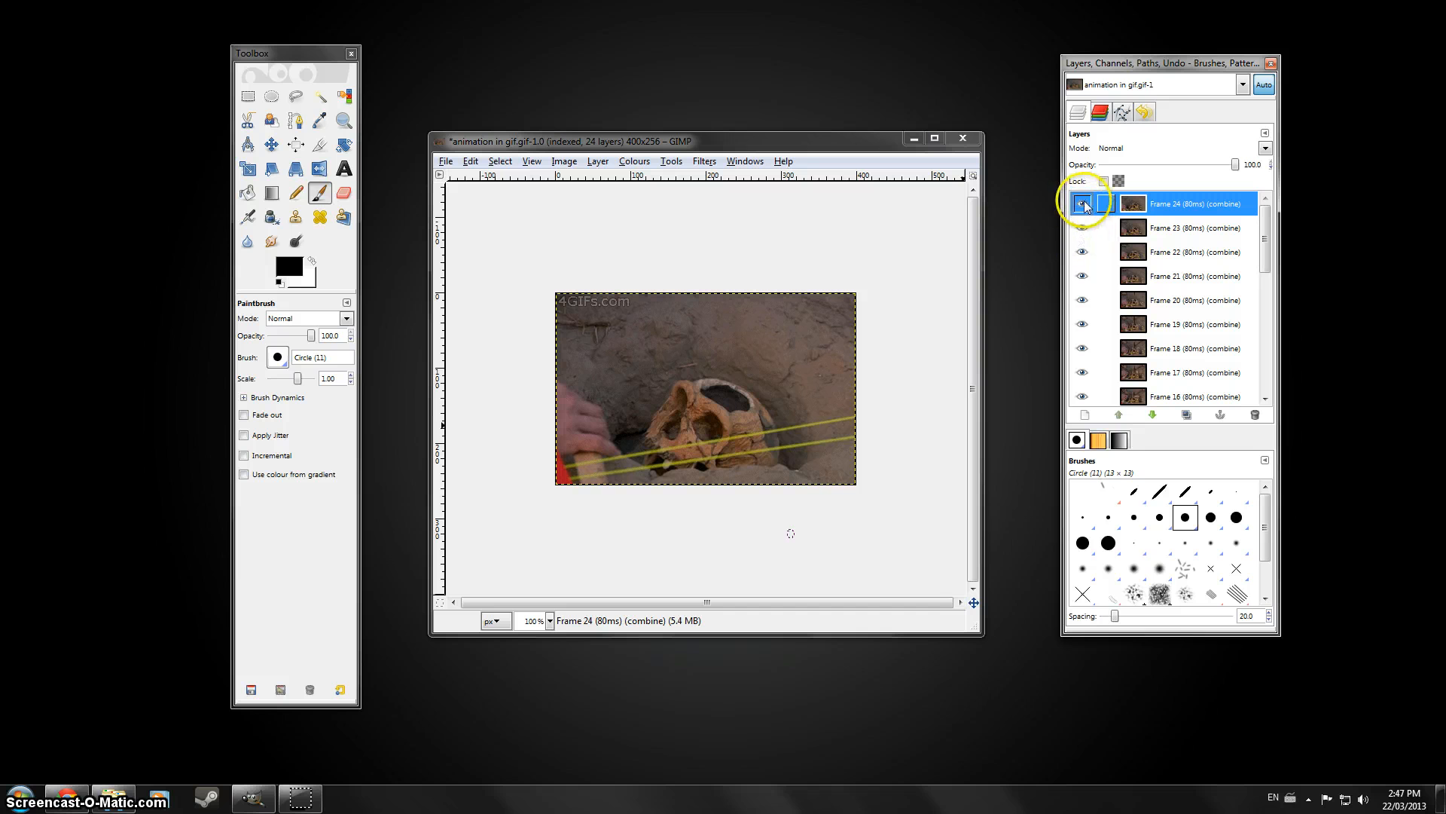
click(1083, 252)
click(1082, 276)
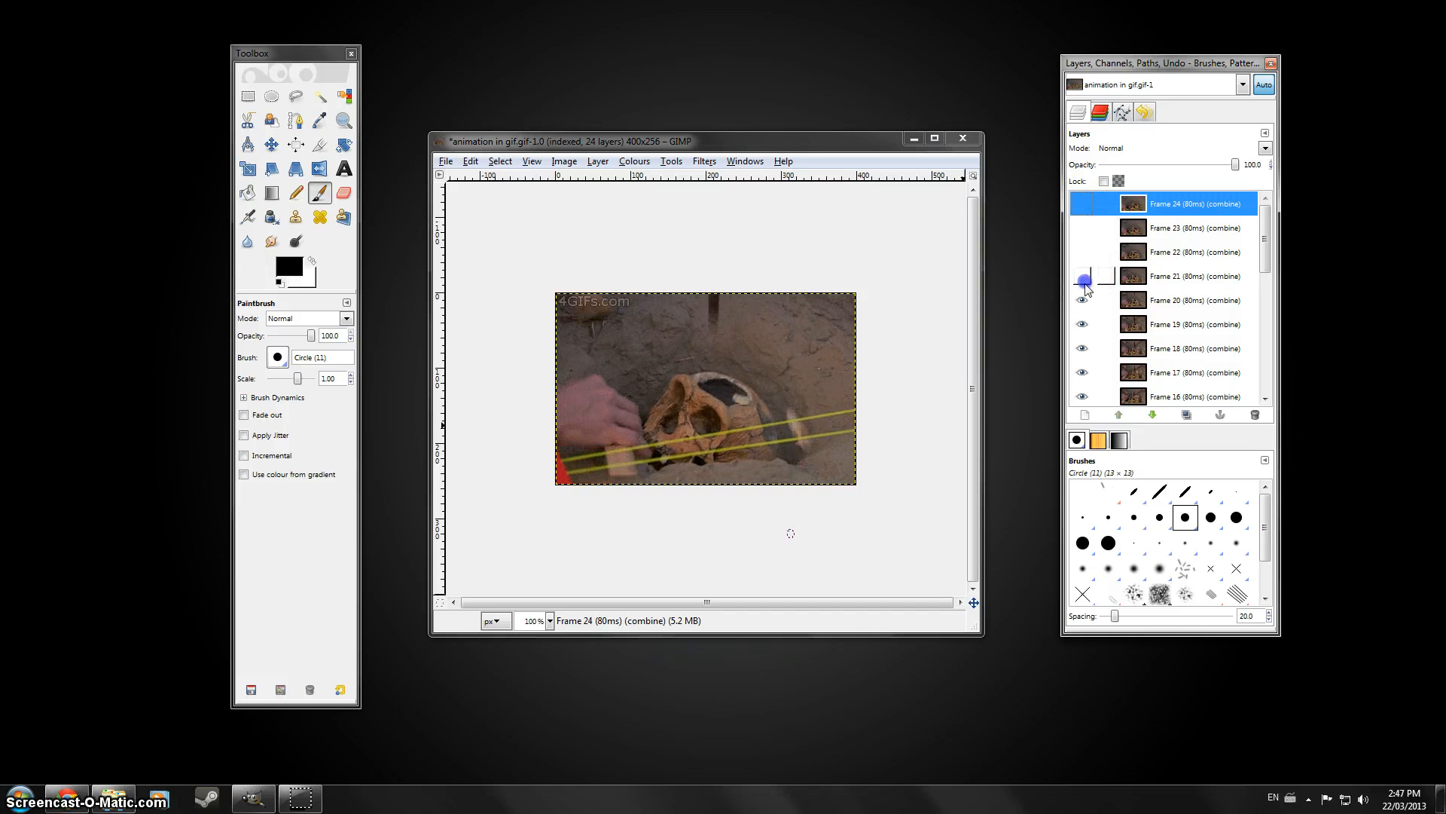
click(1082, 300)
click(1082, 324)
click(1082, 348)
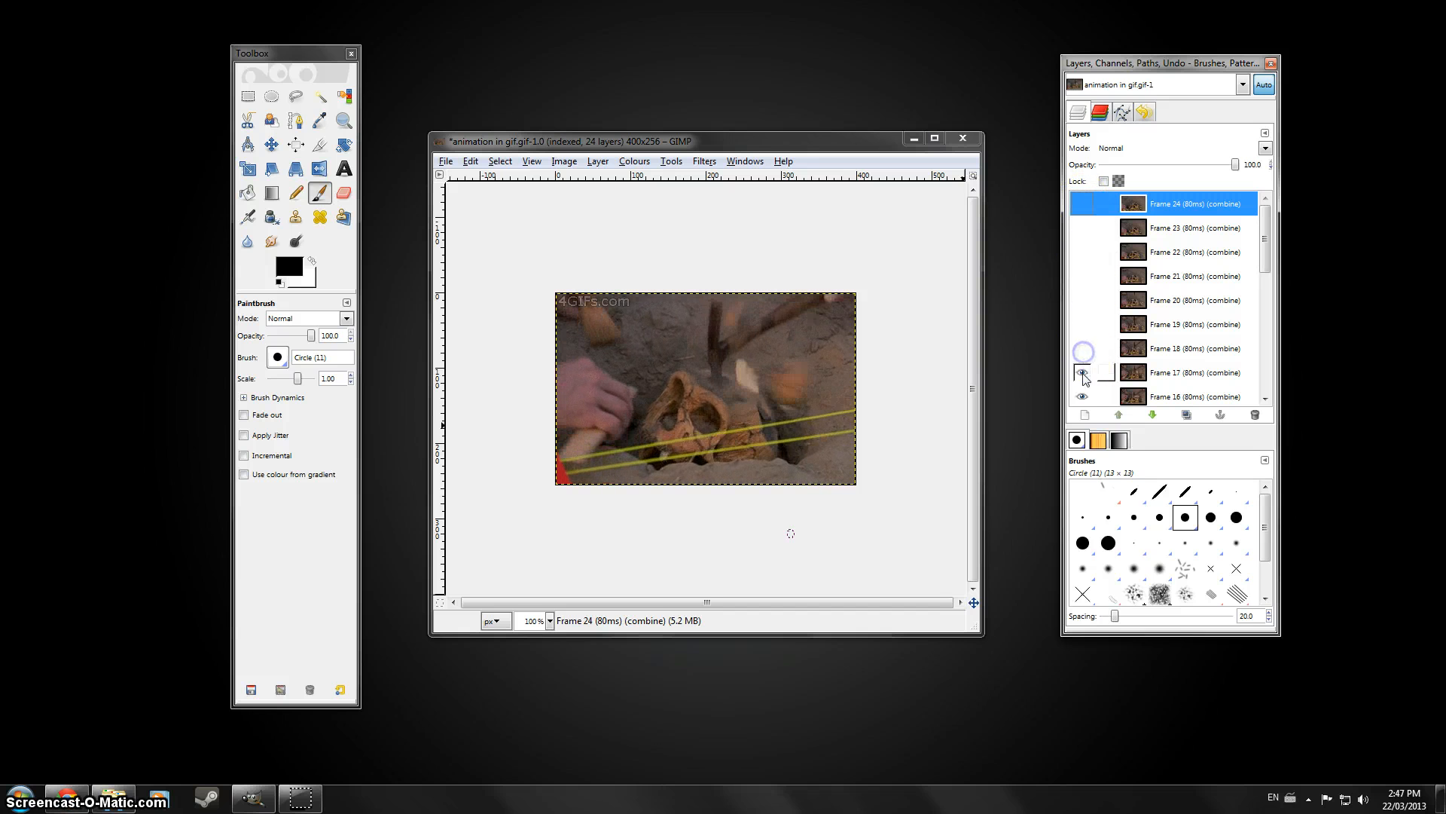
click(1081, 372)
click(1082, 396)
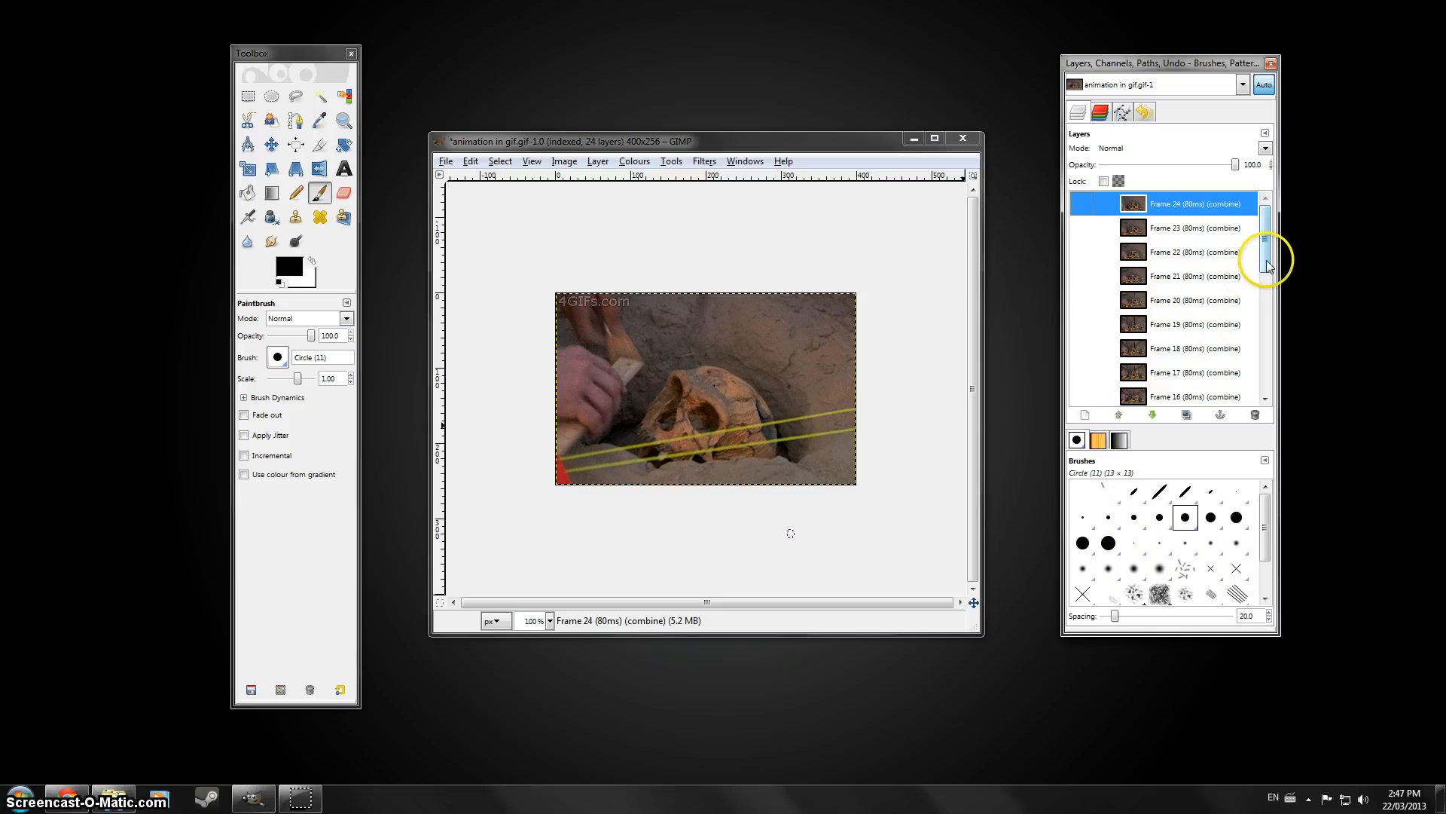
Rename the Frame 15 layer to "Frame 15 (2000ms) (combine)" to set its delay to 2000 ms
drag(1266, 260, 1264, 271)
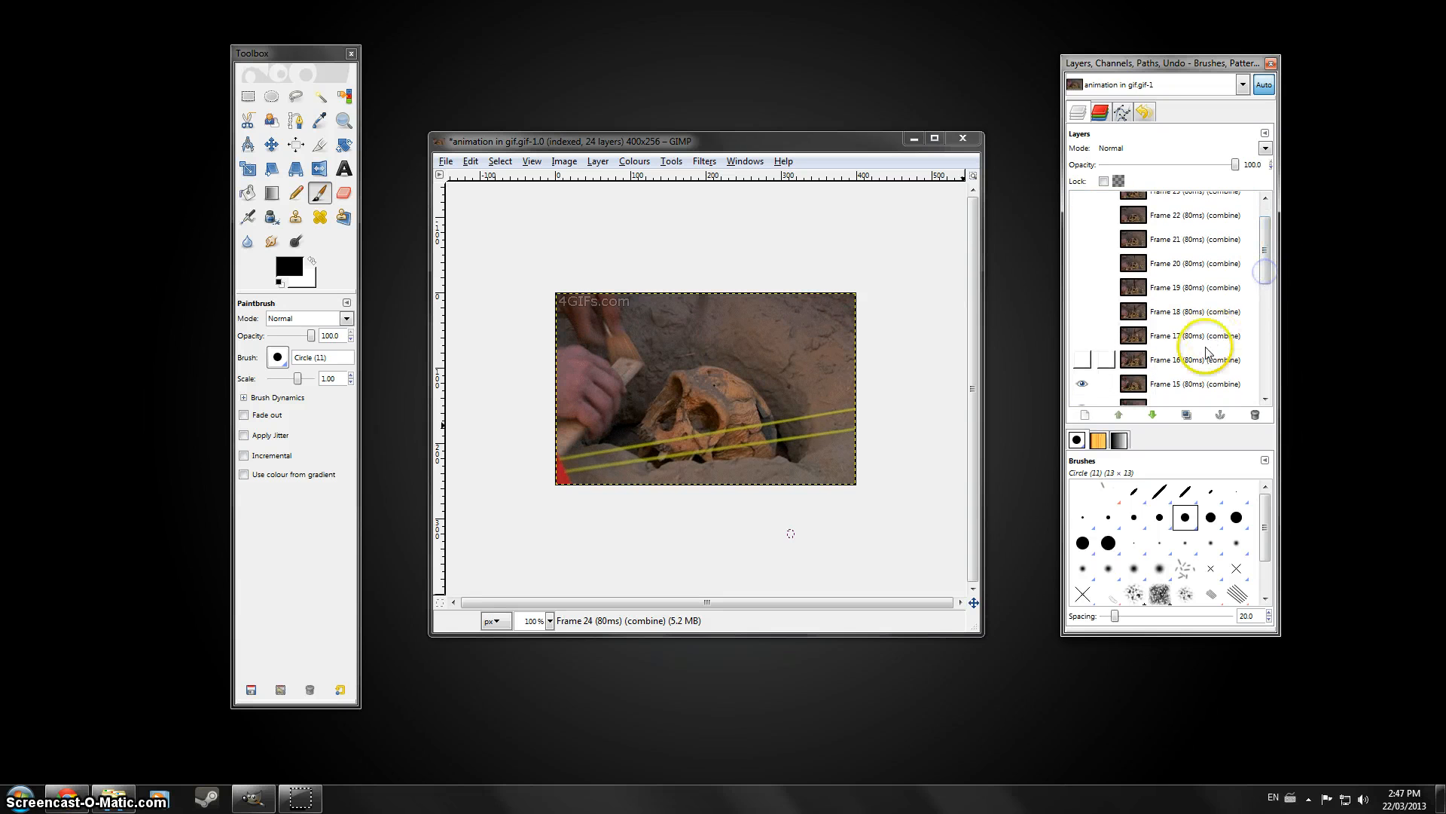
double_click(1182, 387)
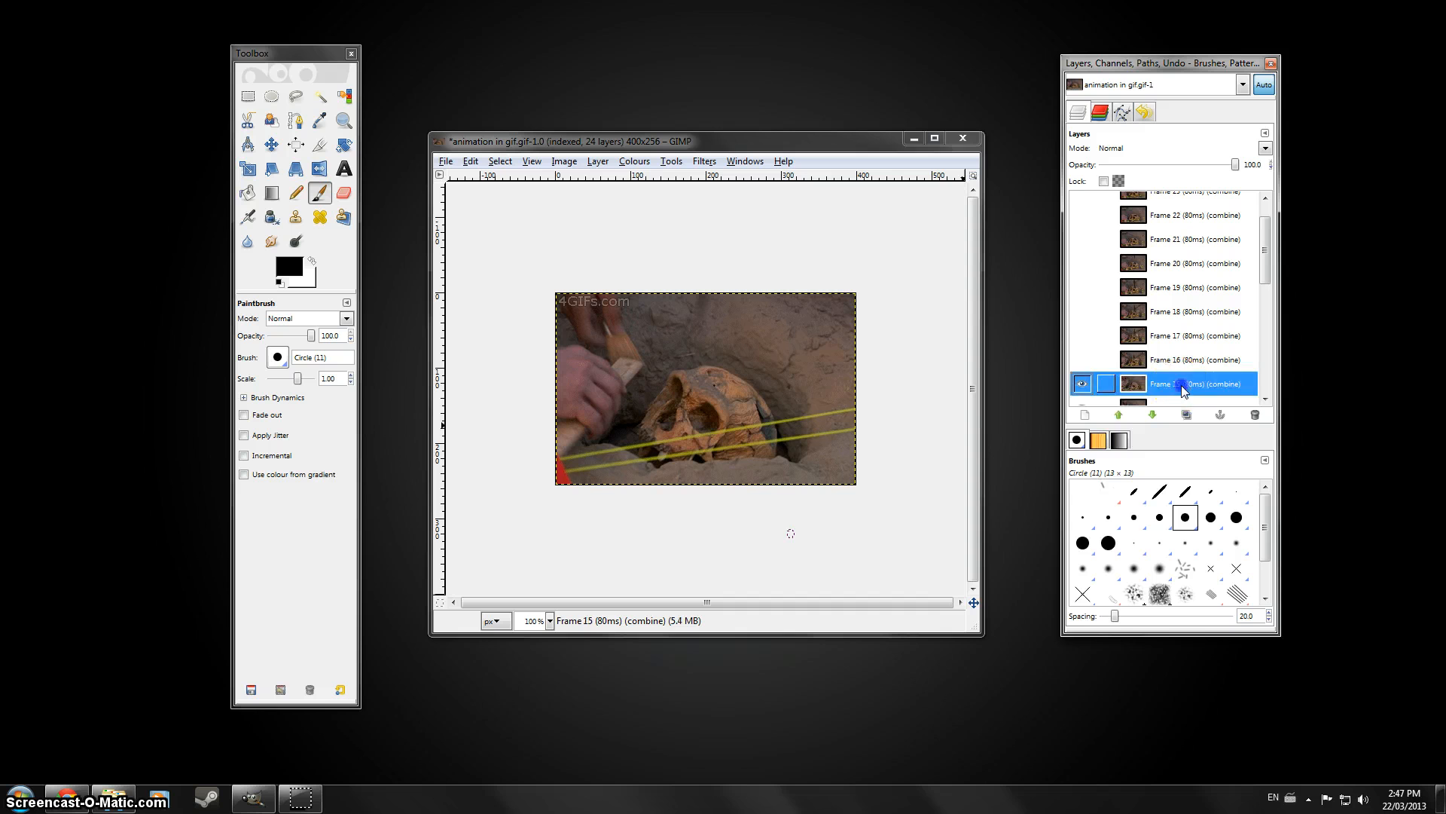
click(1192, 385)
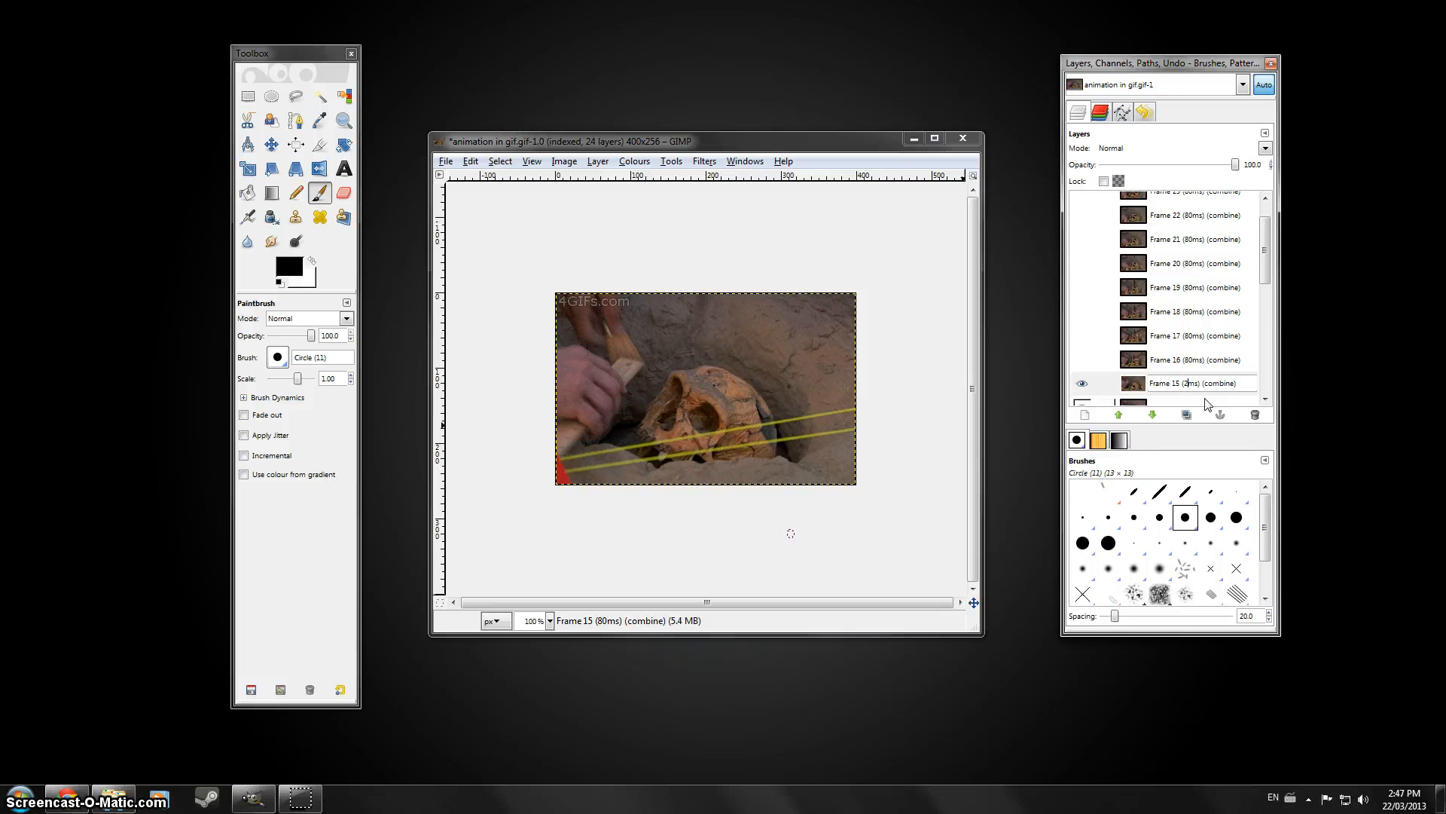
click(1207, 361)
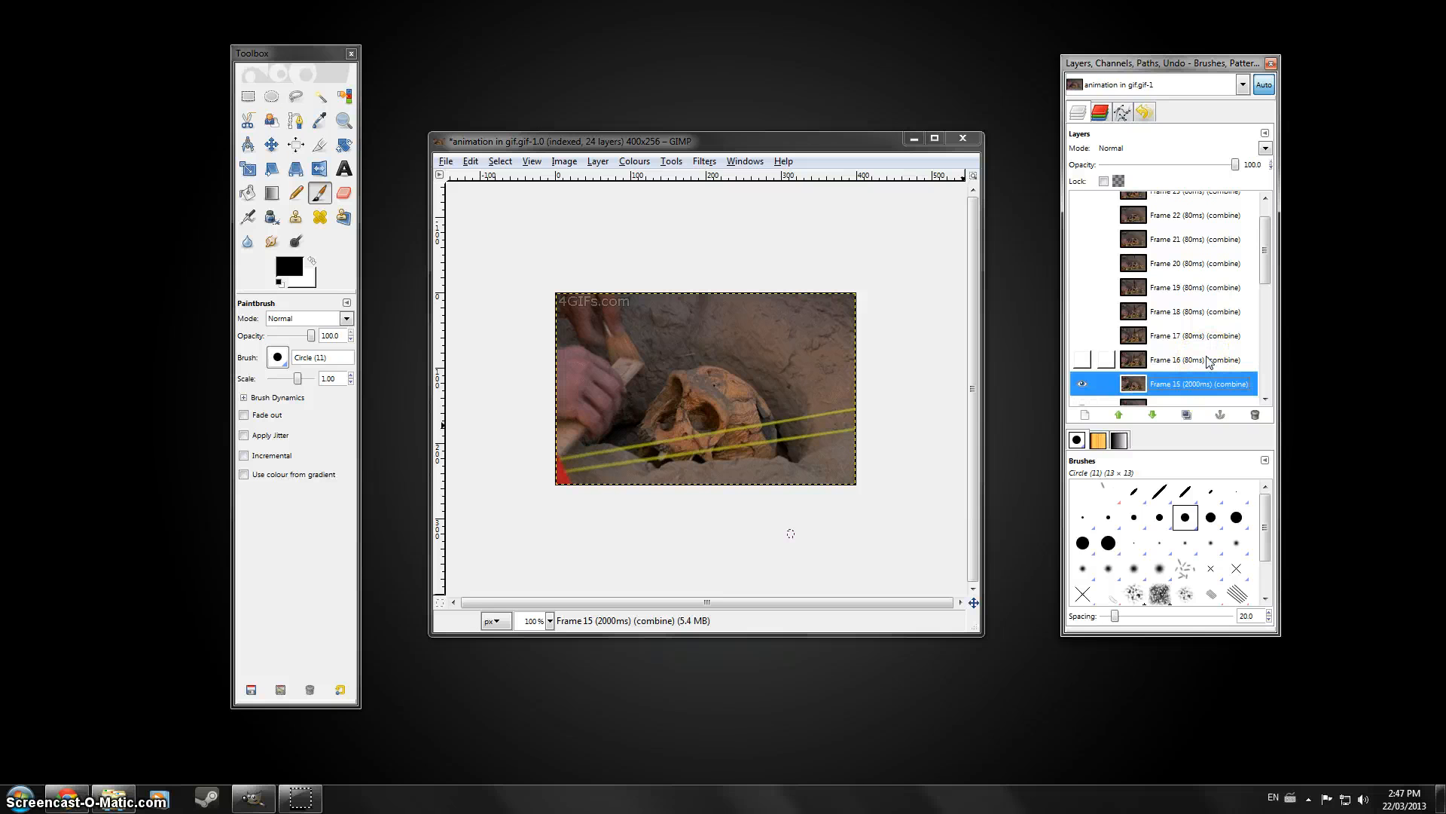
Make the hidden layers Frame 16 up to Frame 24 visible again
click(1083, 359)
click(1083, 335)
click(1082, 311)
click(1083, 287)
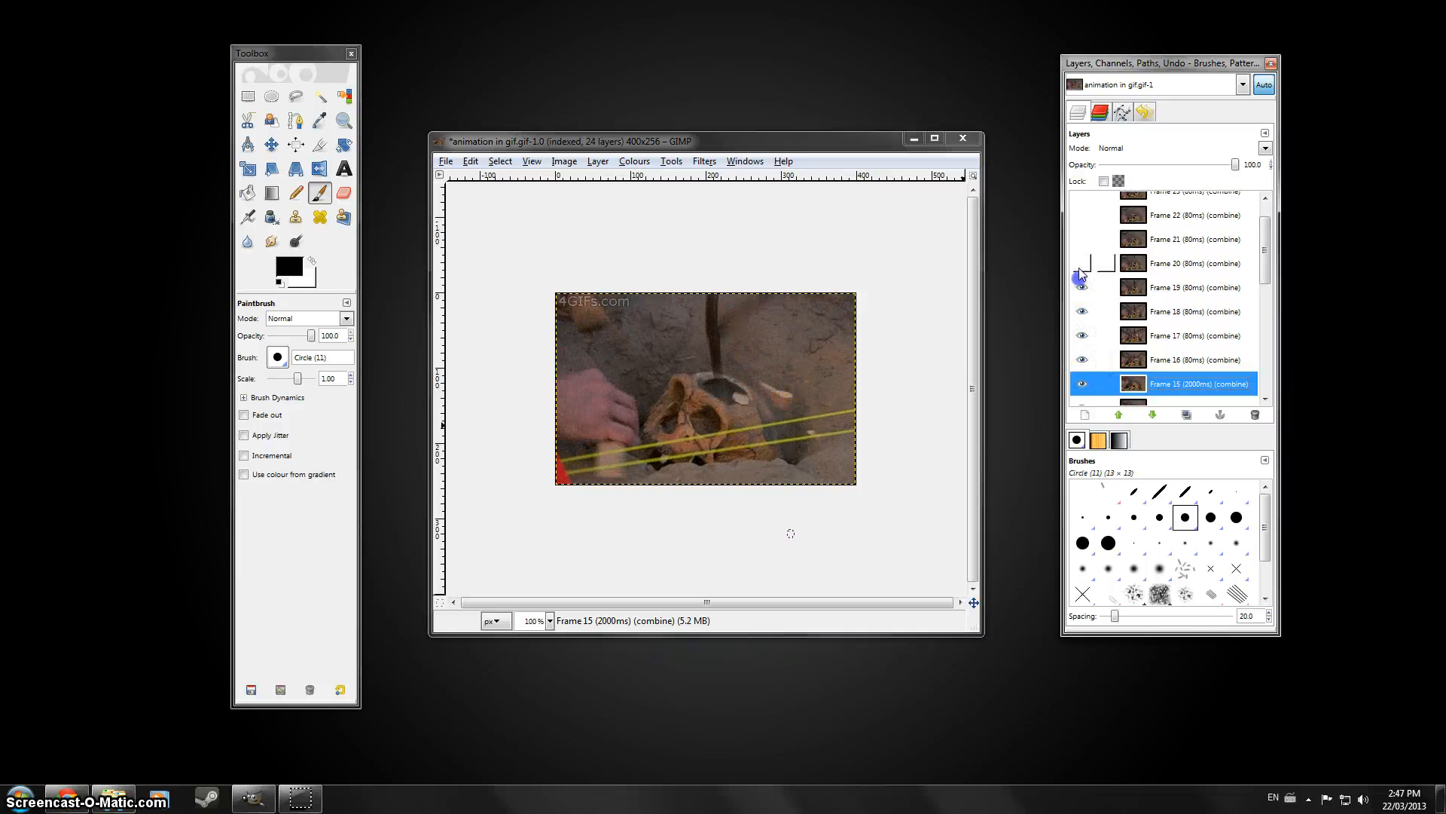
click(1082, 263)
click(1082, 239)
click(1082, 216)
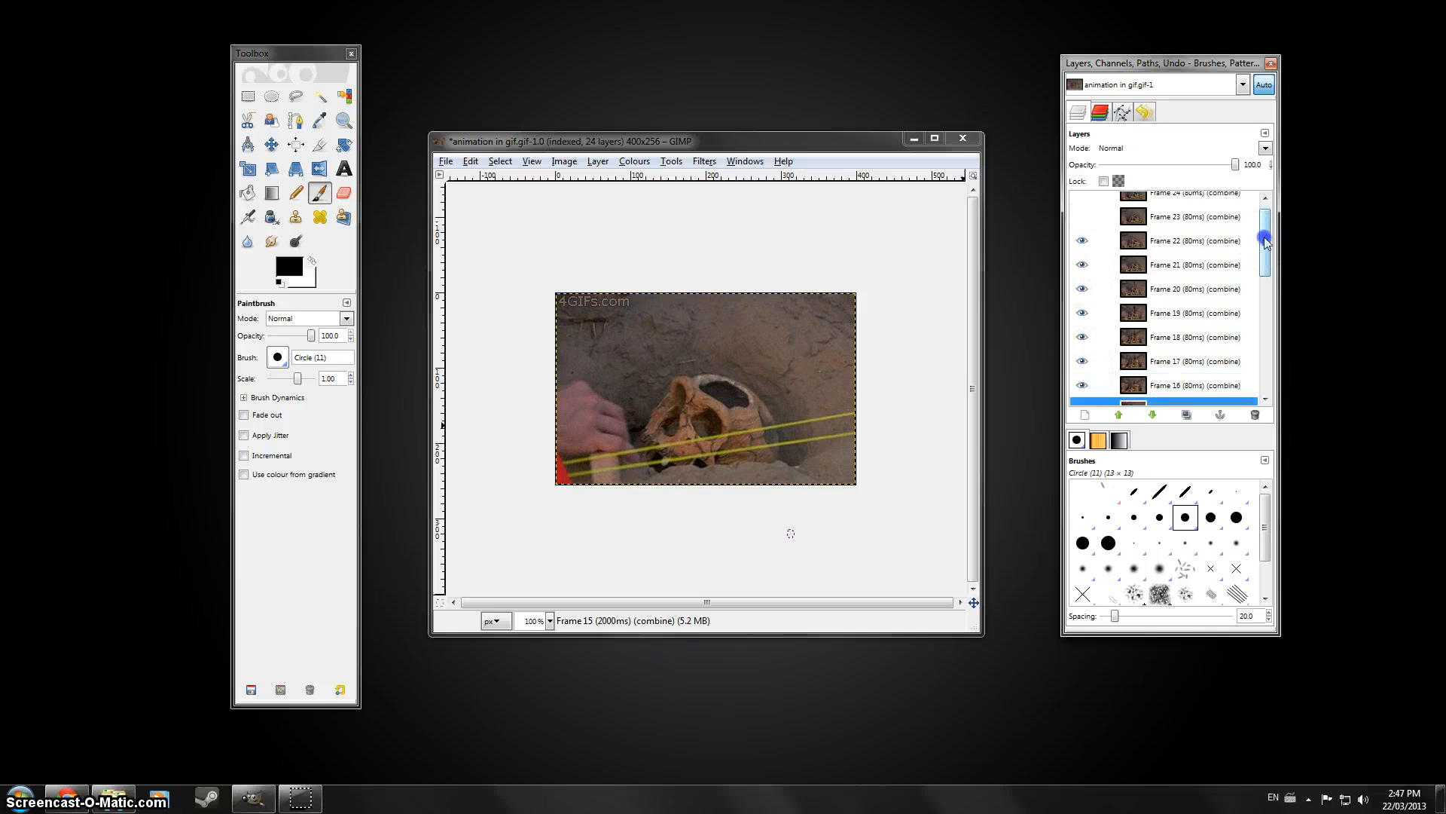
scroll(1271, 260, up, 3)
click(1082, 227)
click(1082, 209)
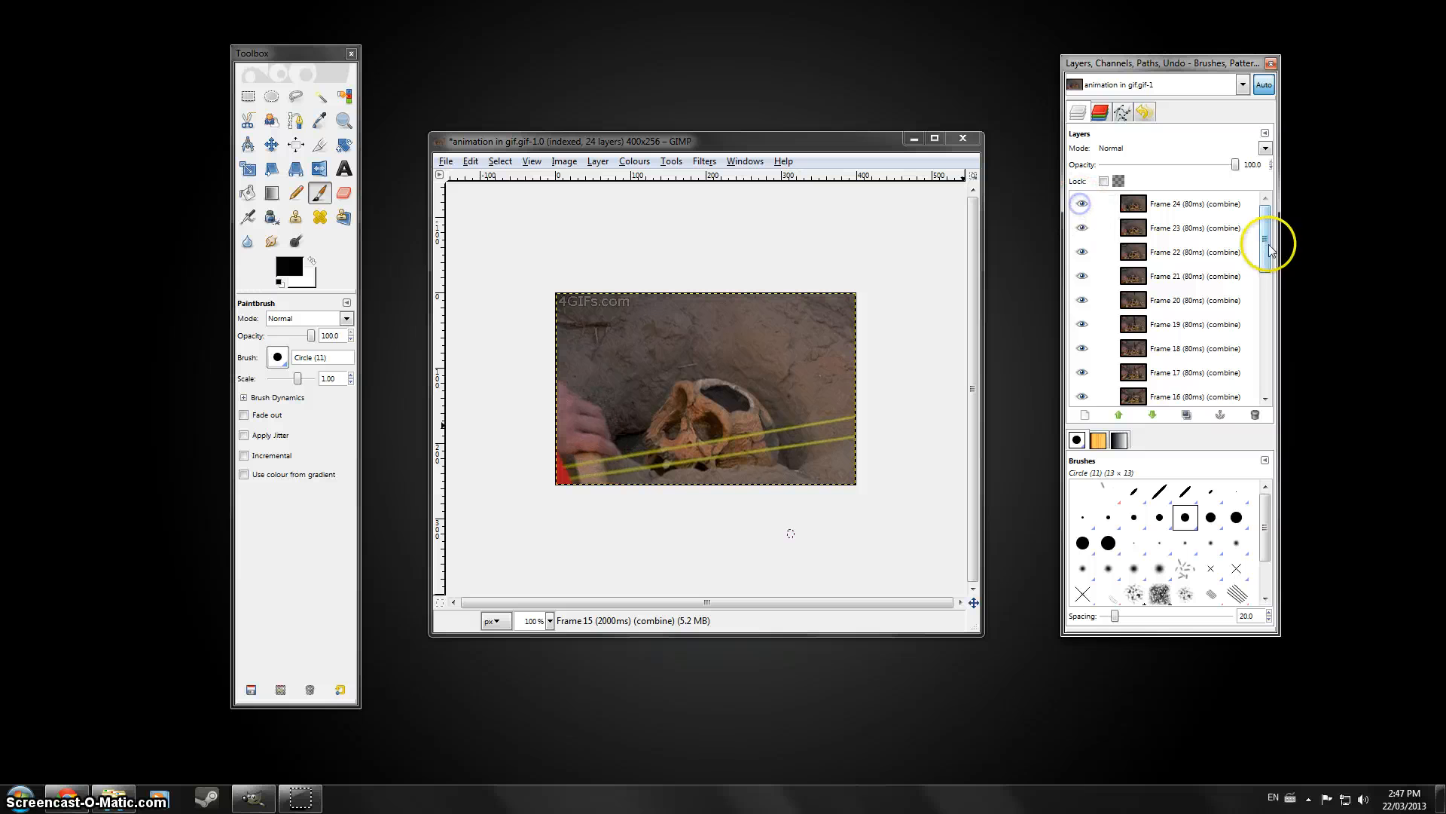
drag(1268, 252, 1268, 362)
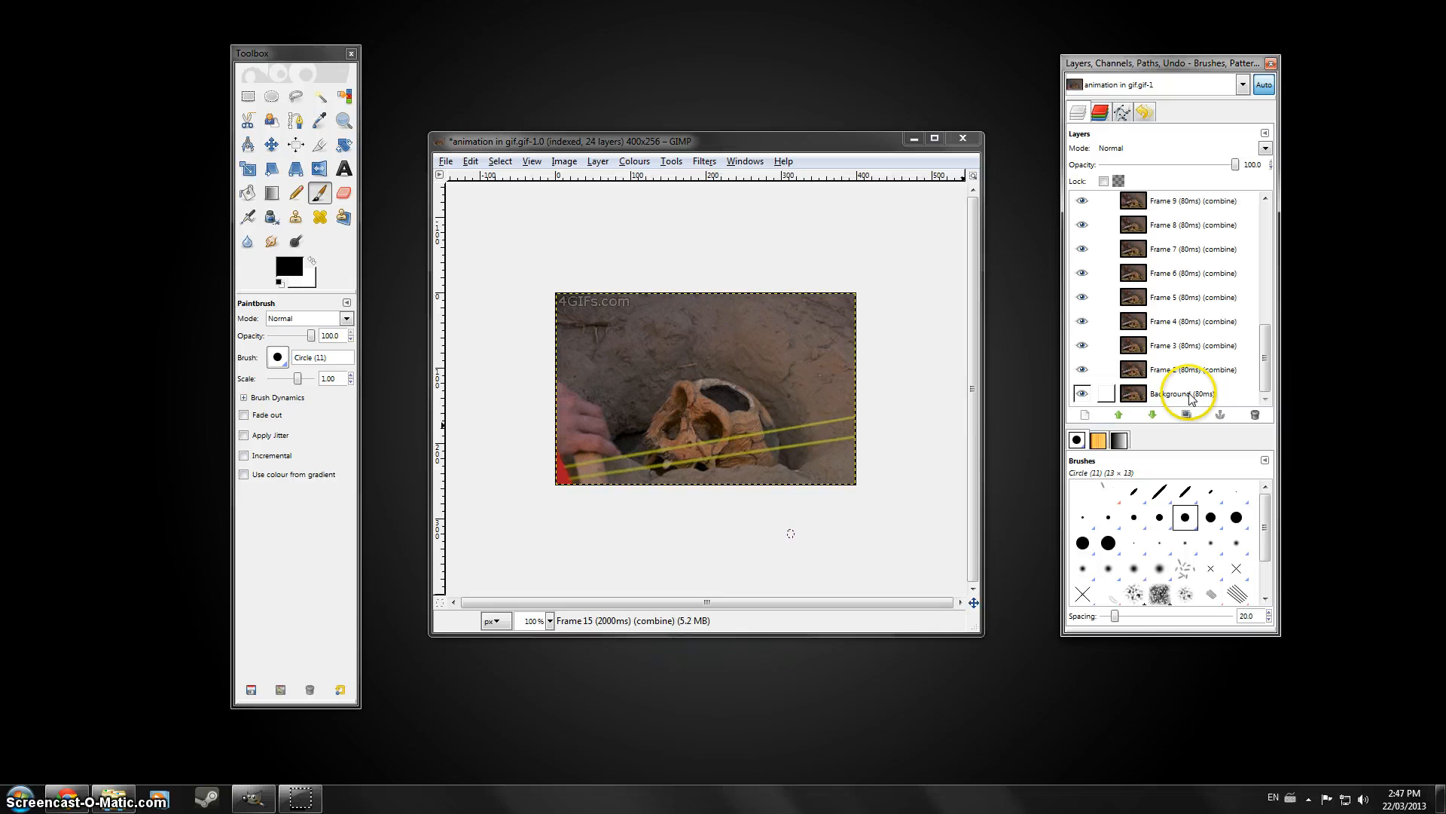
drag(1267, 373, 1270, 287)
click(1164, 274)
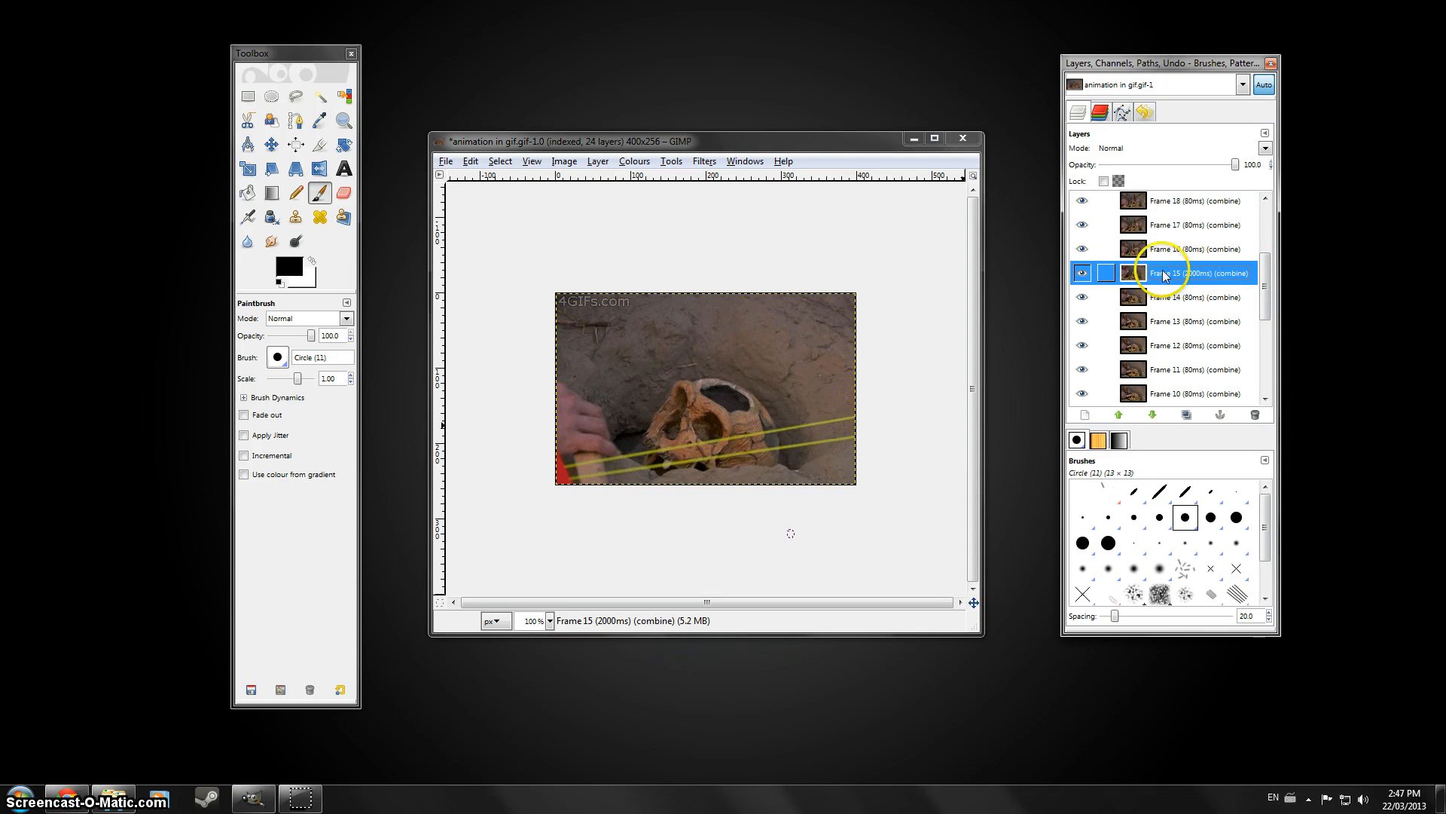
drag(1269, 285, 1273, 218)
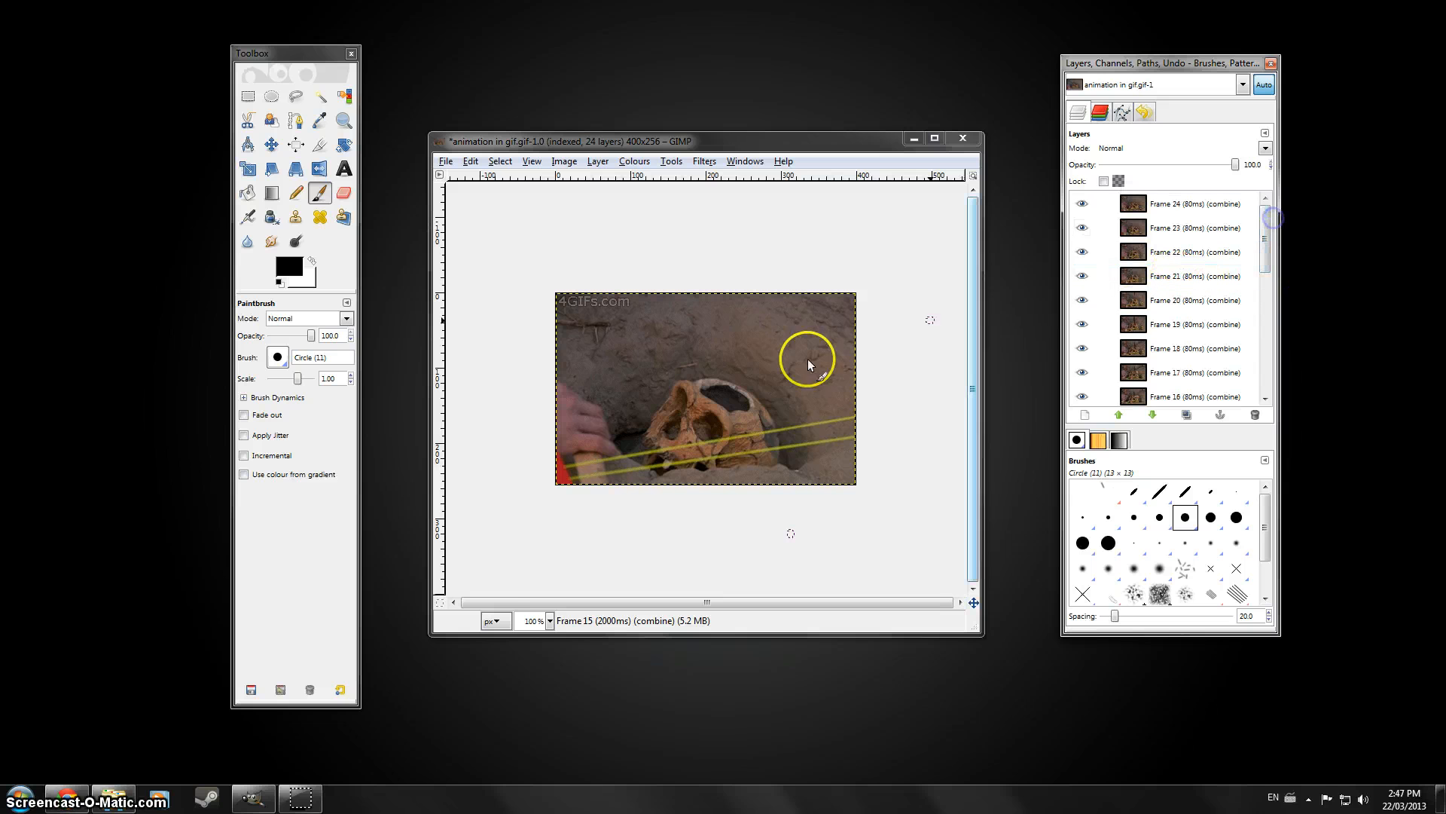
Open the Animation Playback preview over the image window and play the animation to check the pause at Frame 15
click(708, 164)
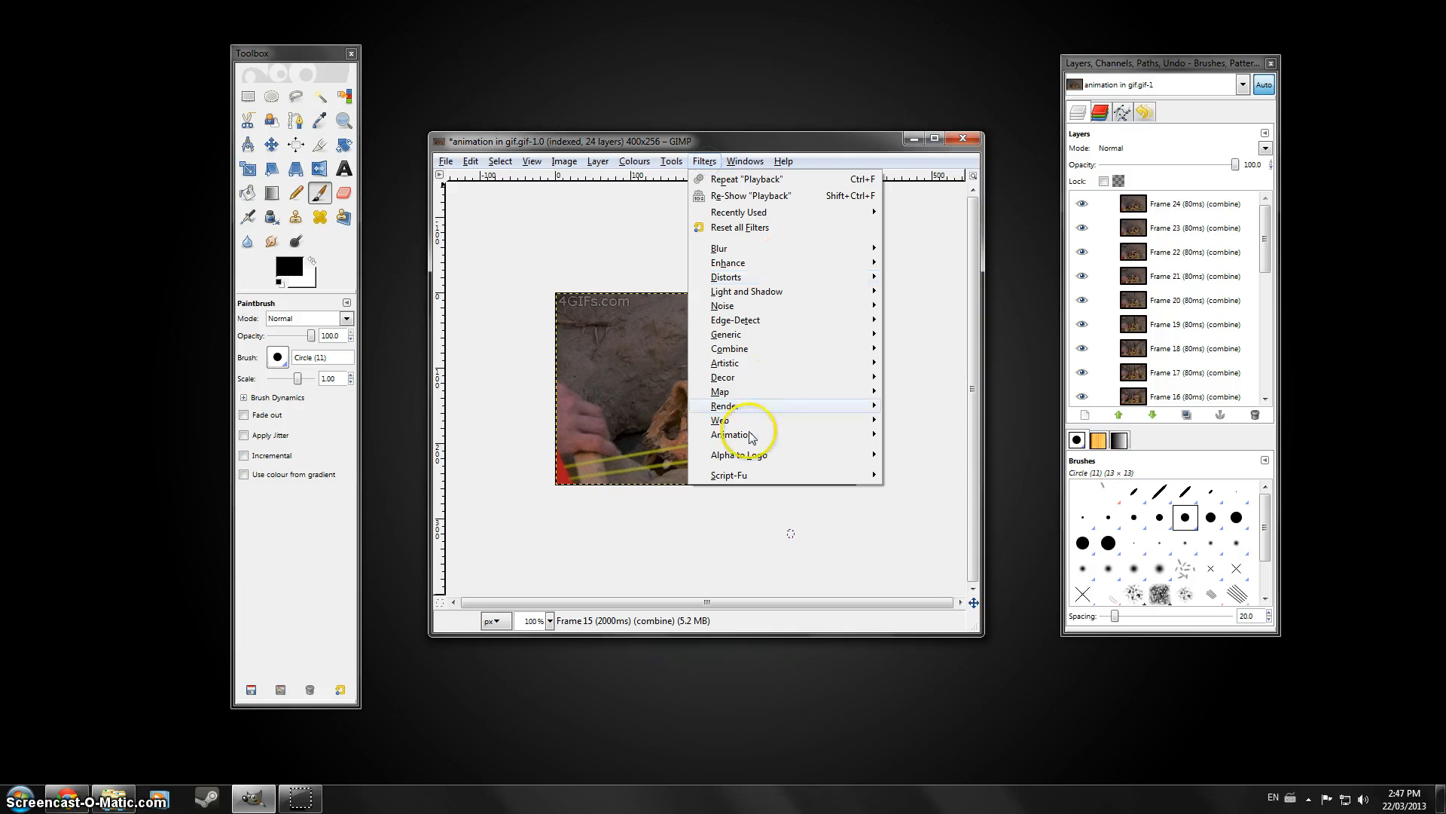
mouse_move(748, 442)
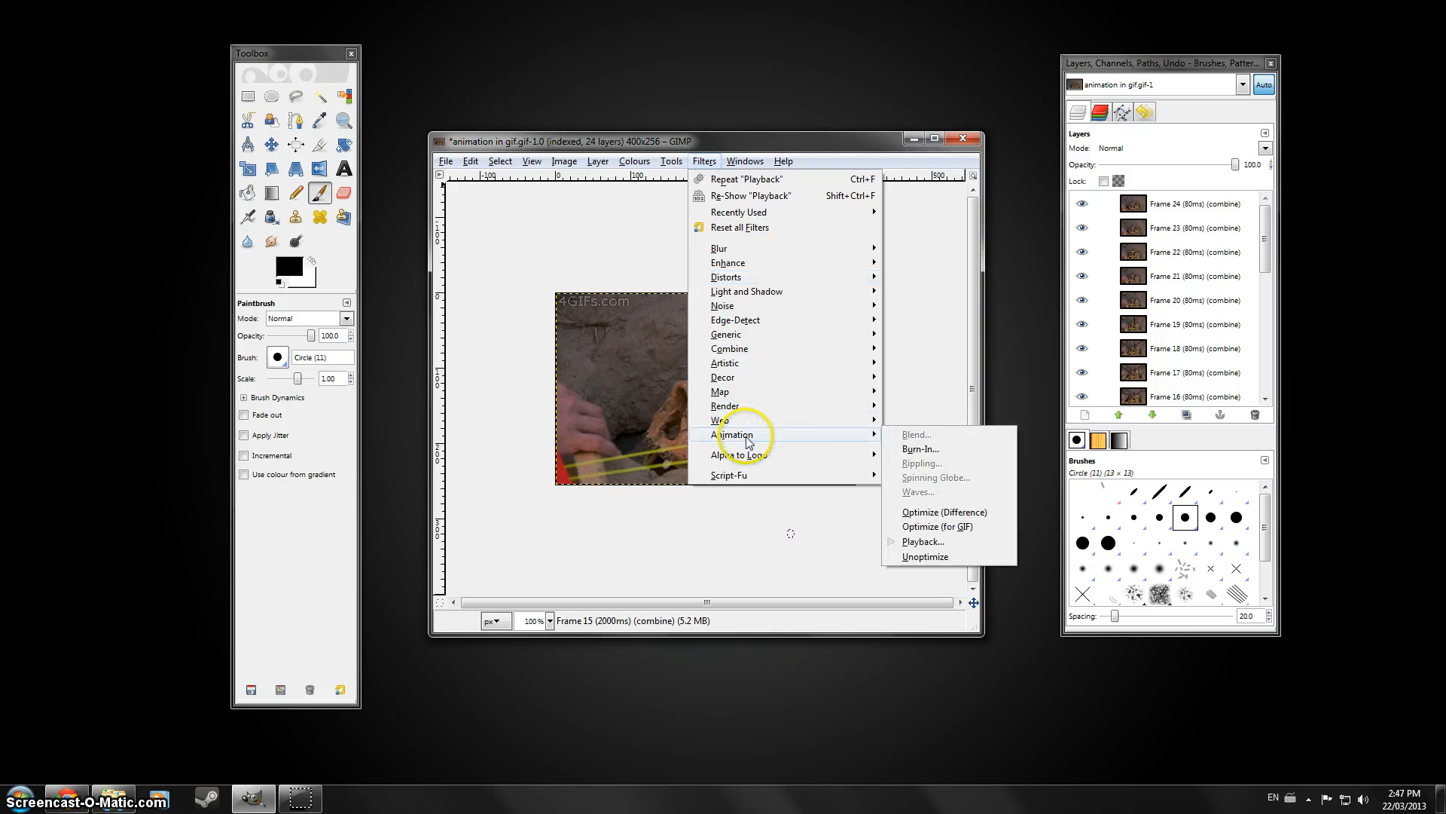
click(922, 544)
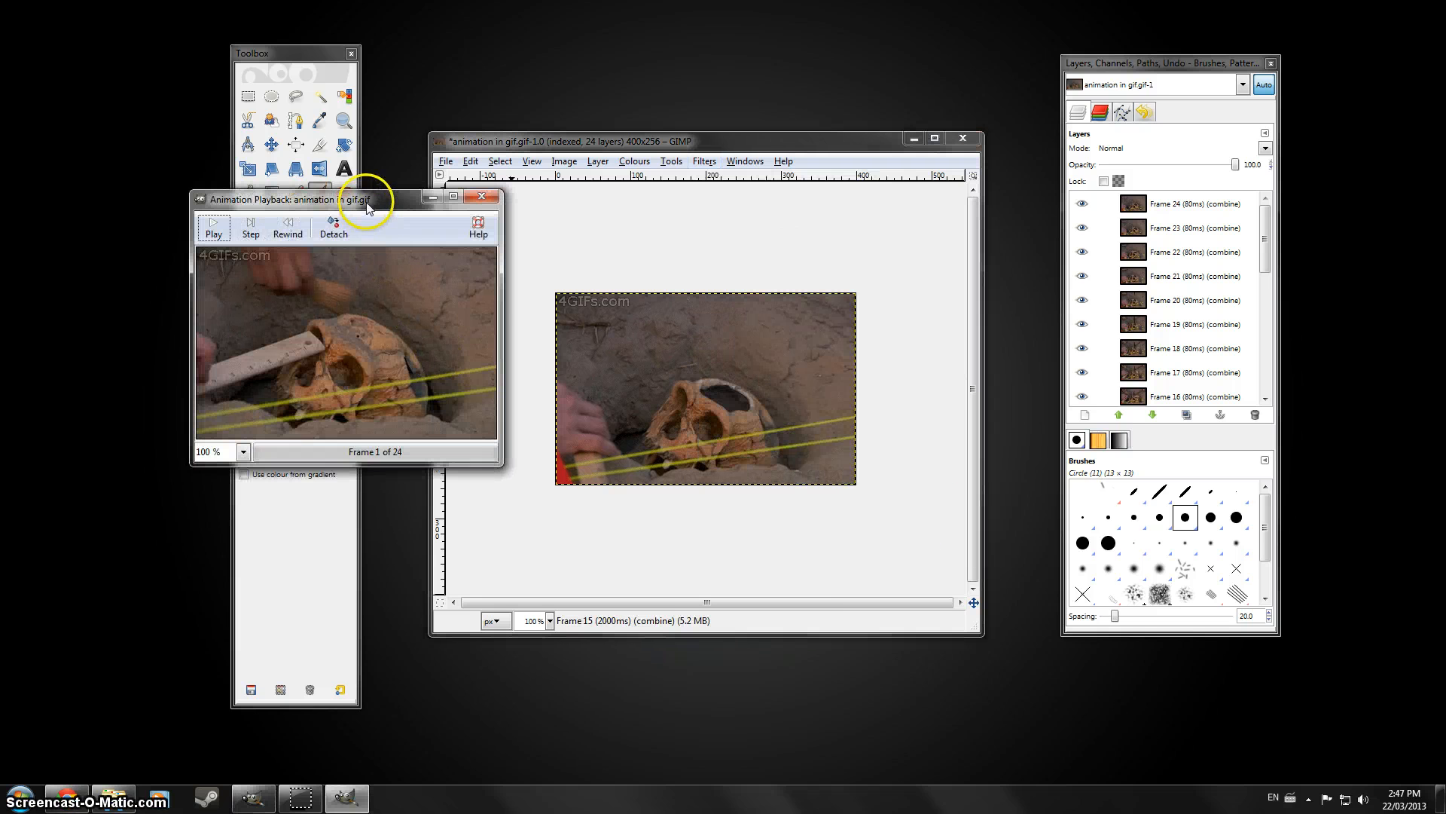
drag(371, 200, 734, 271)
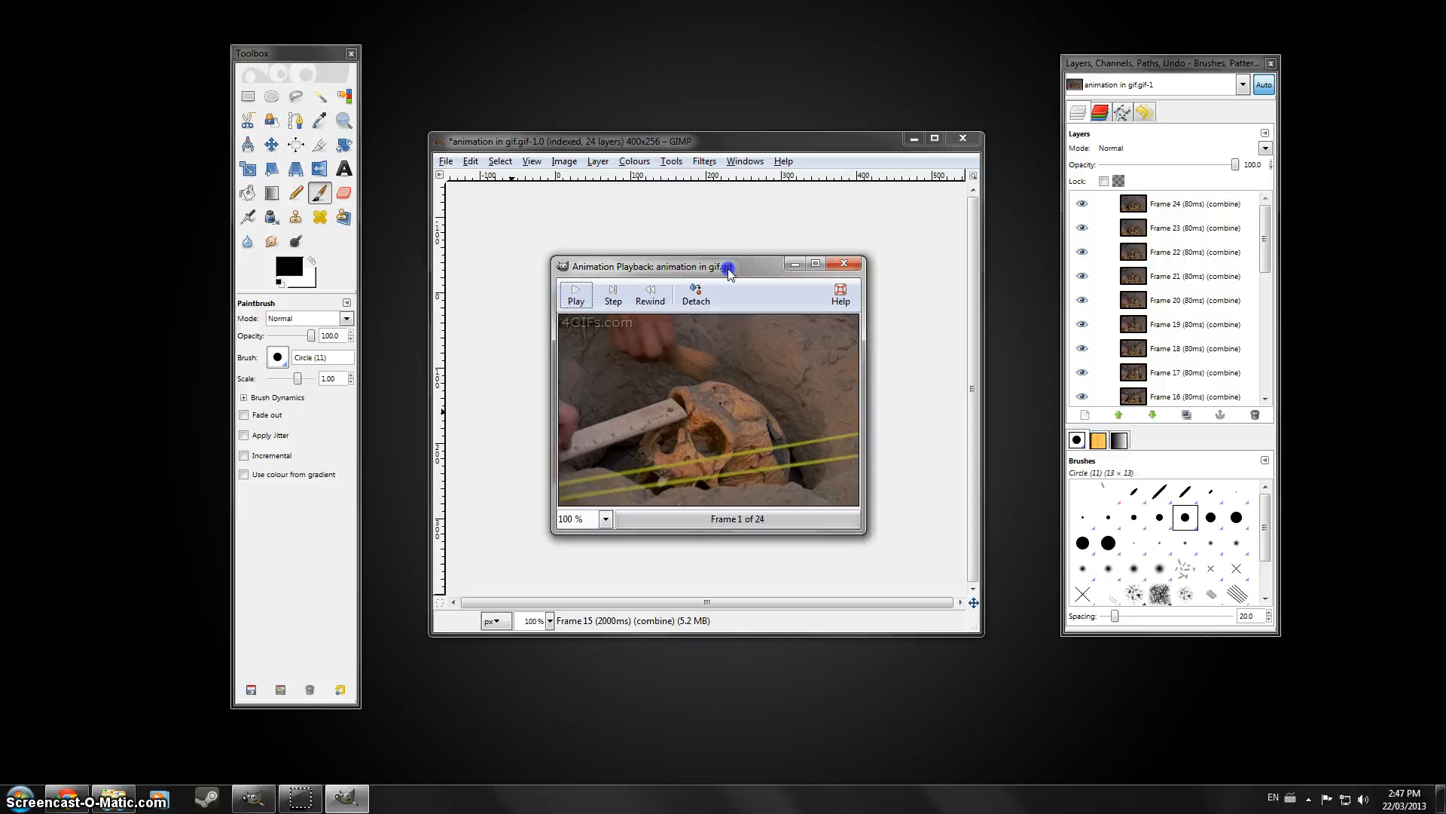
click(574, 296)
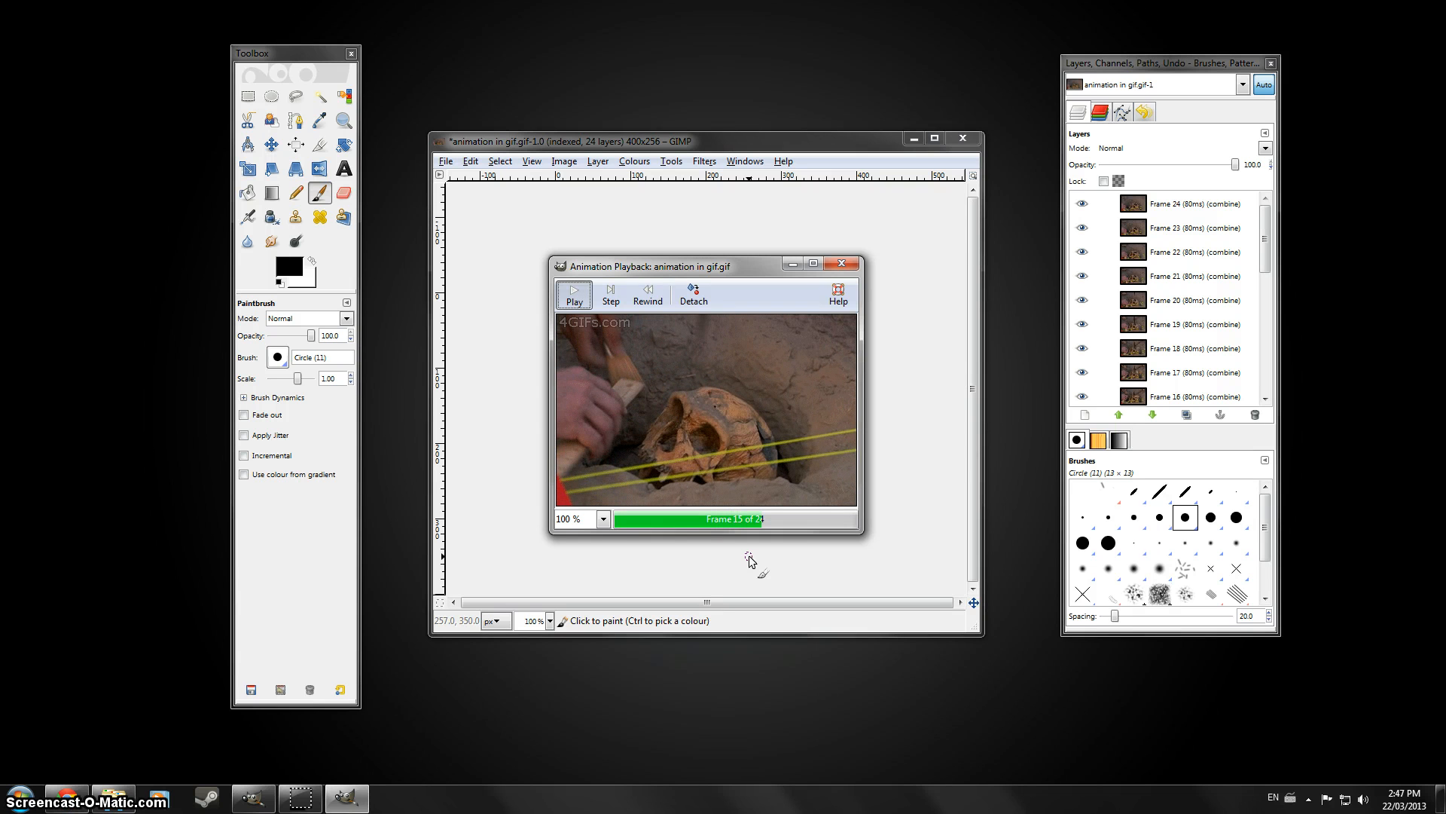
Stop the animation preview and close the Animation Playback window
click(574, 296)
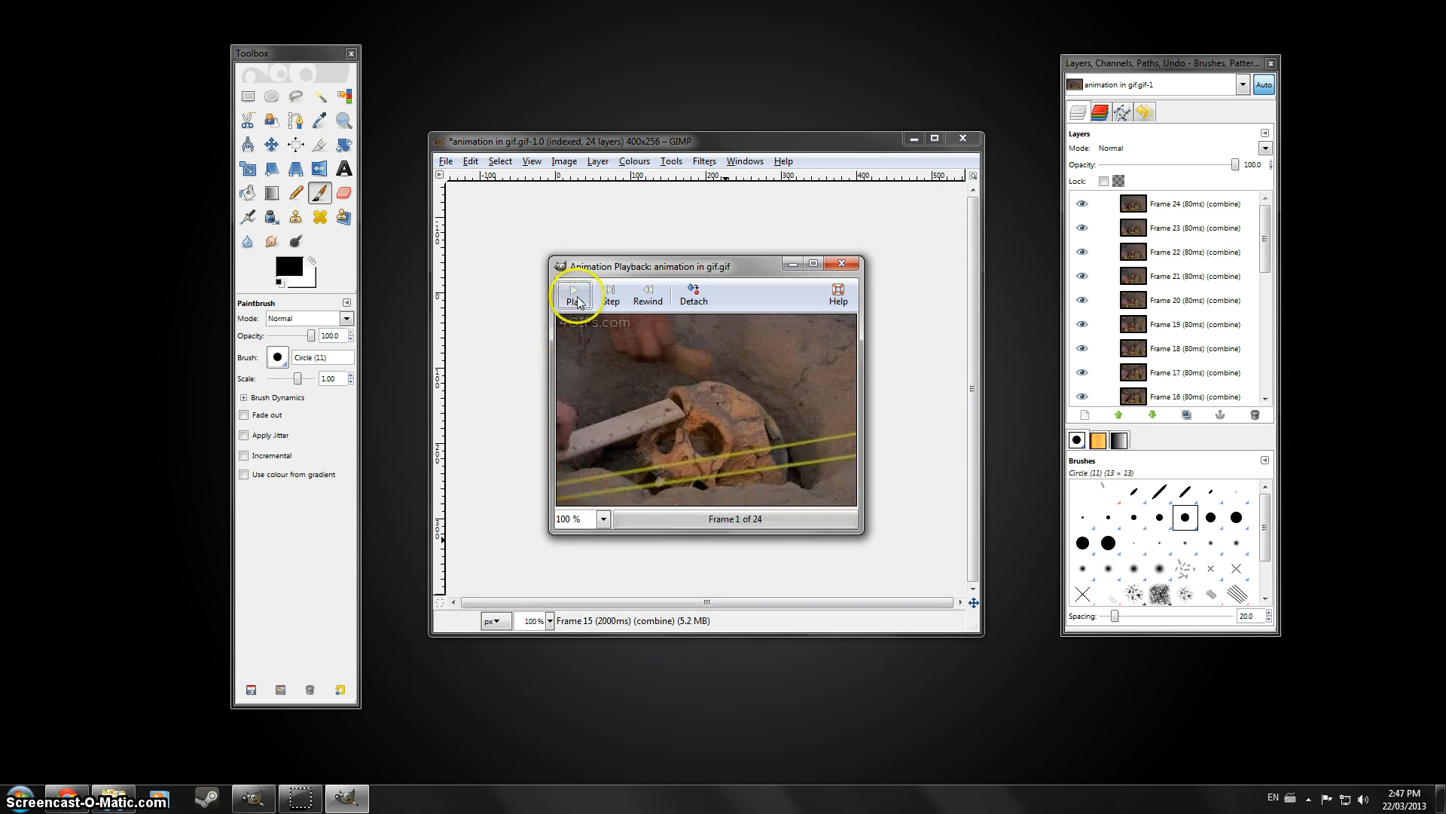
click(843, 263)
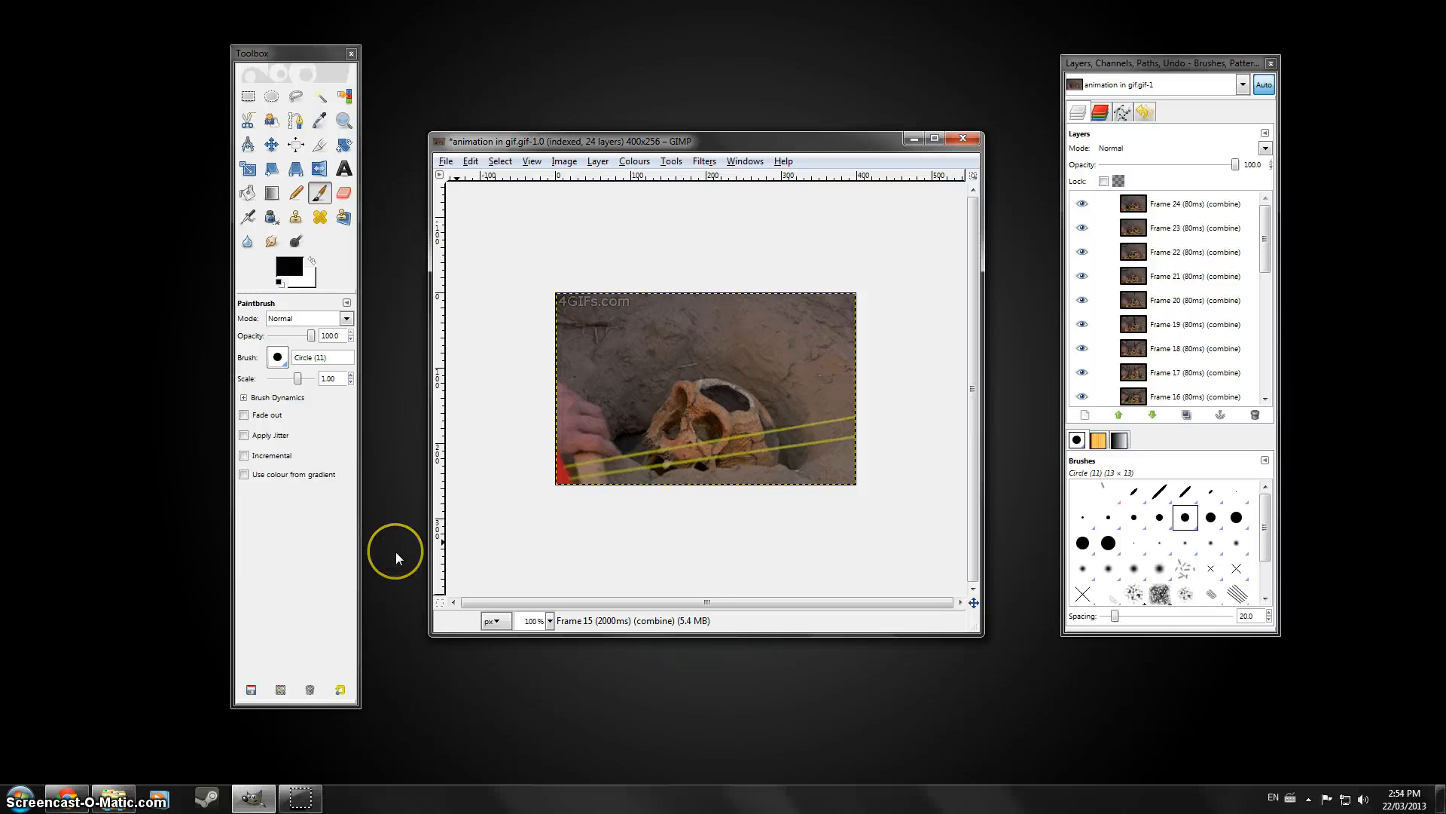
Create a new blank image 400 pixels wide and 256 pixels high without using a template
click(446, 161)
click(461, 181)
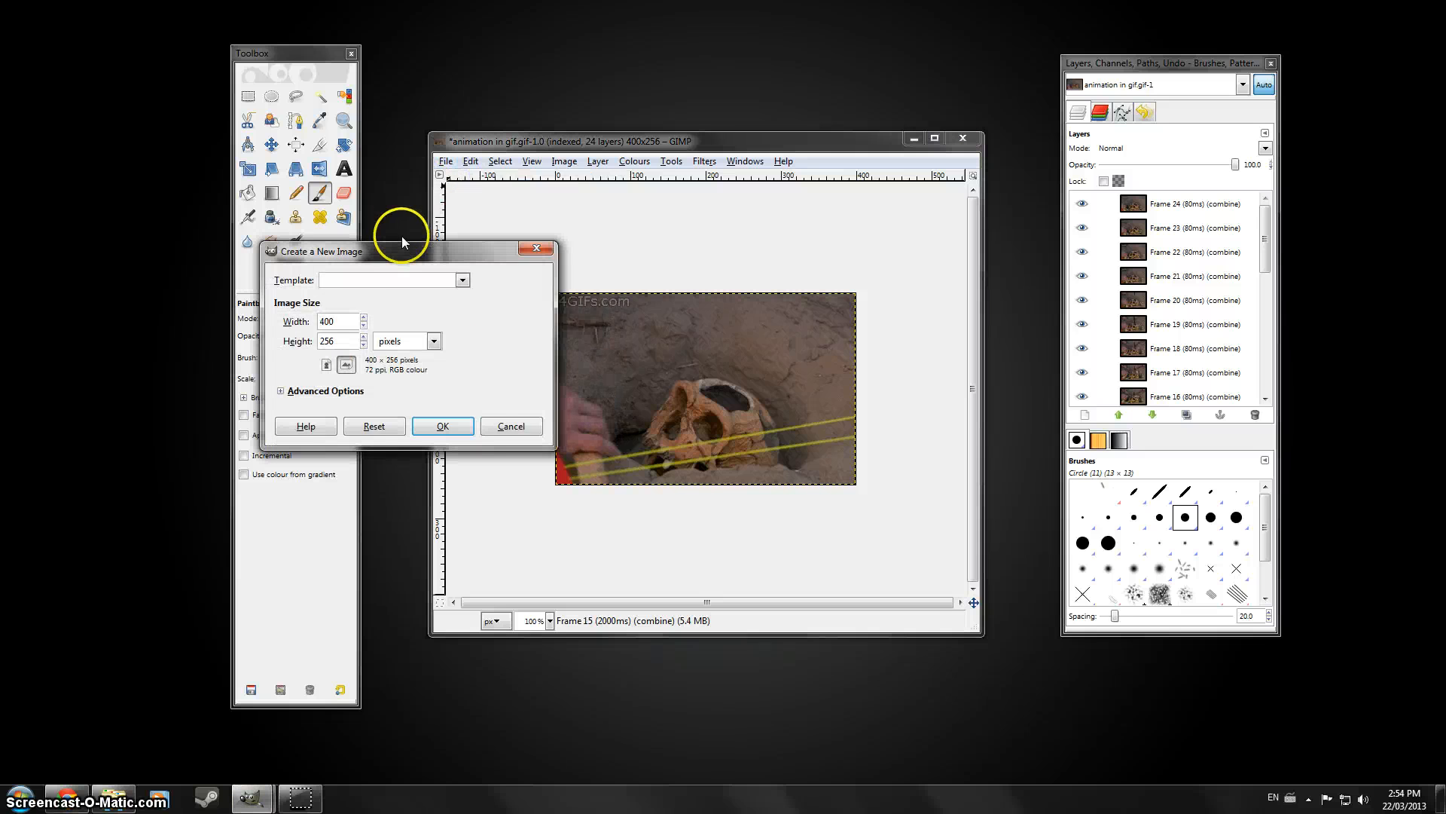
click(463, 280)
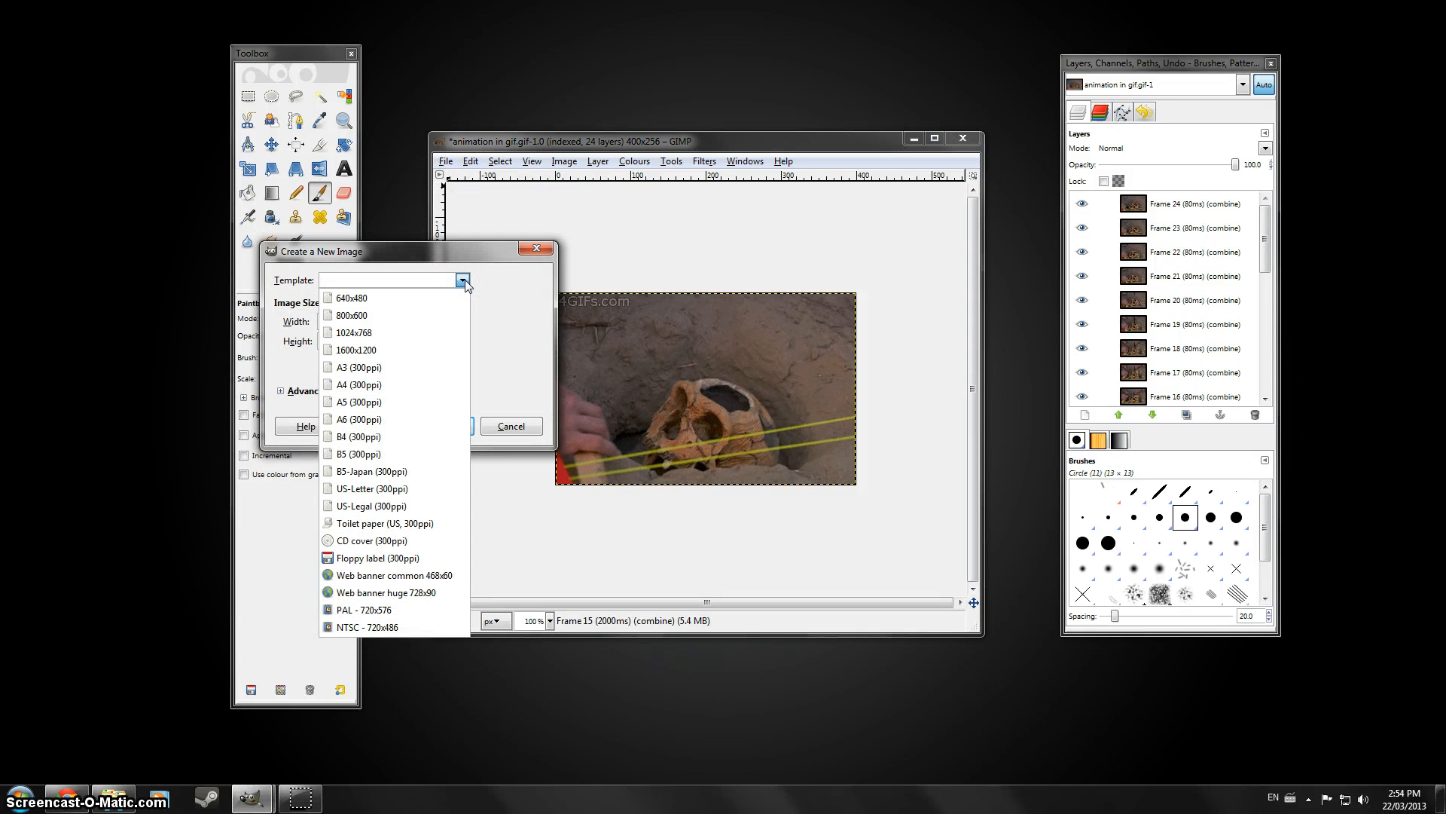
click(463, 279)
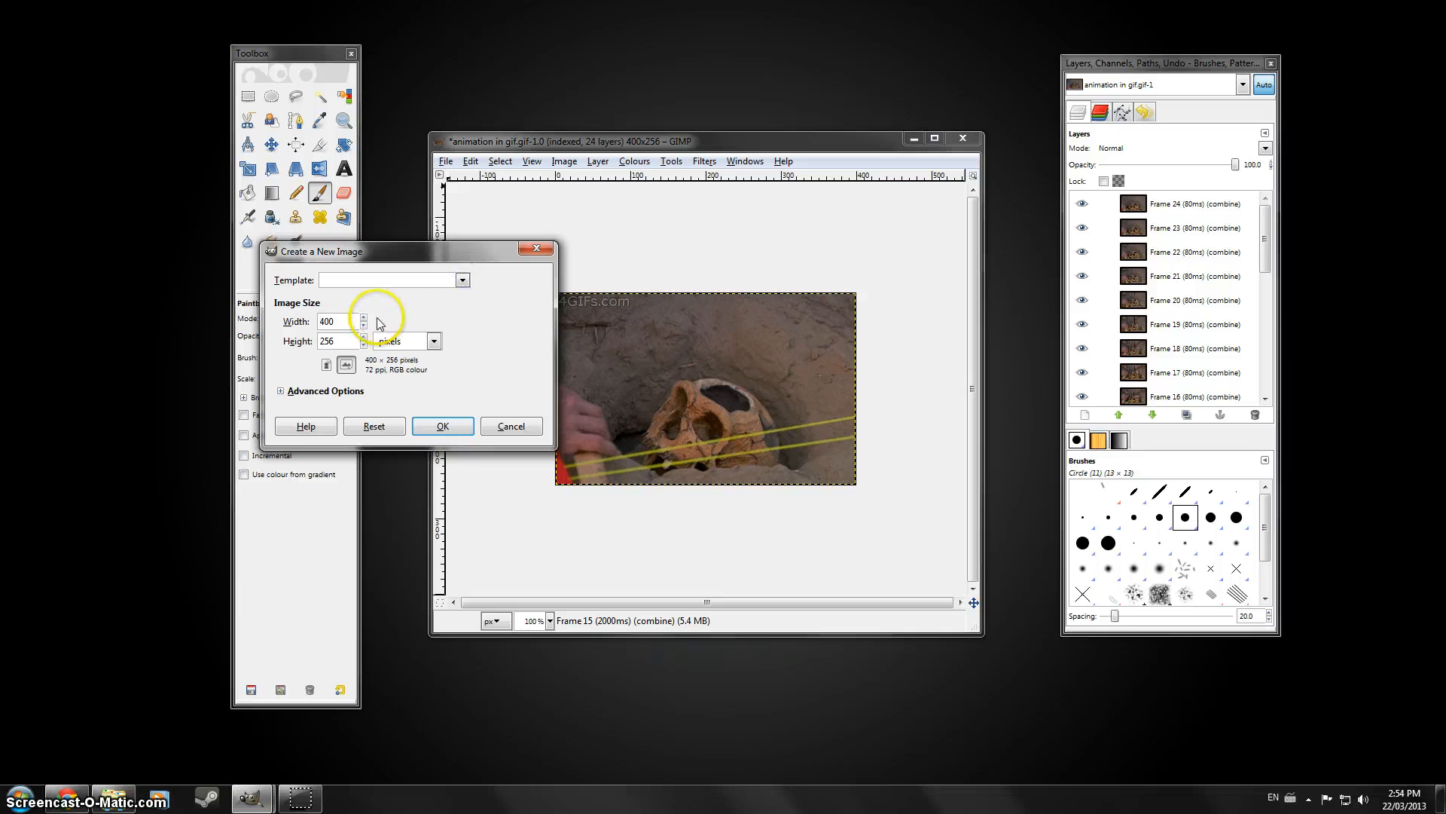
click(338, 321)
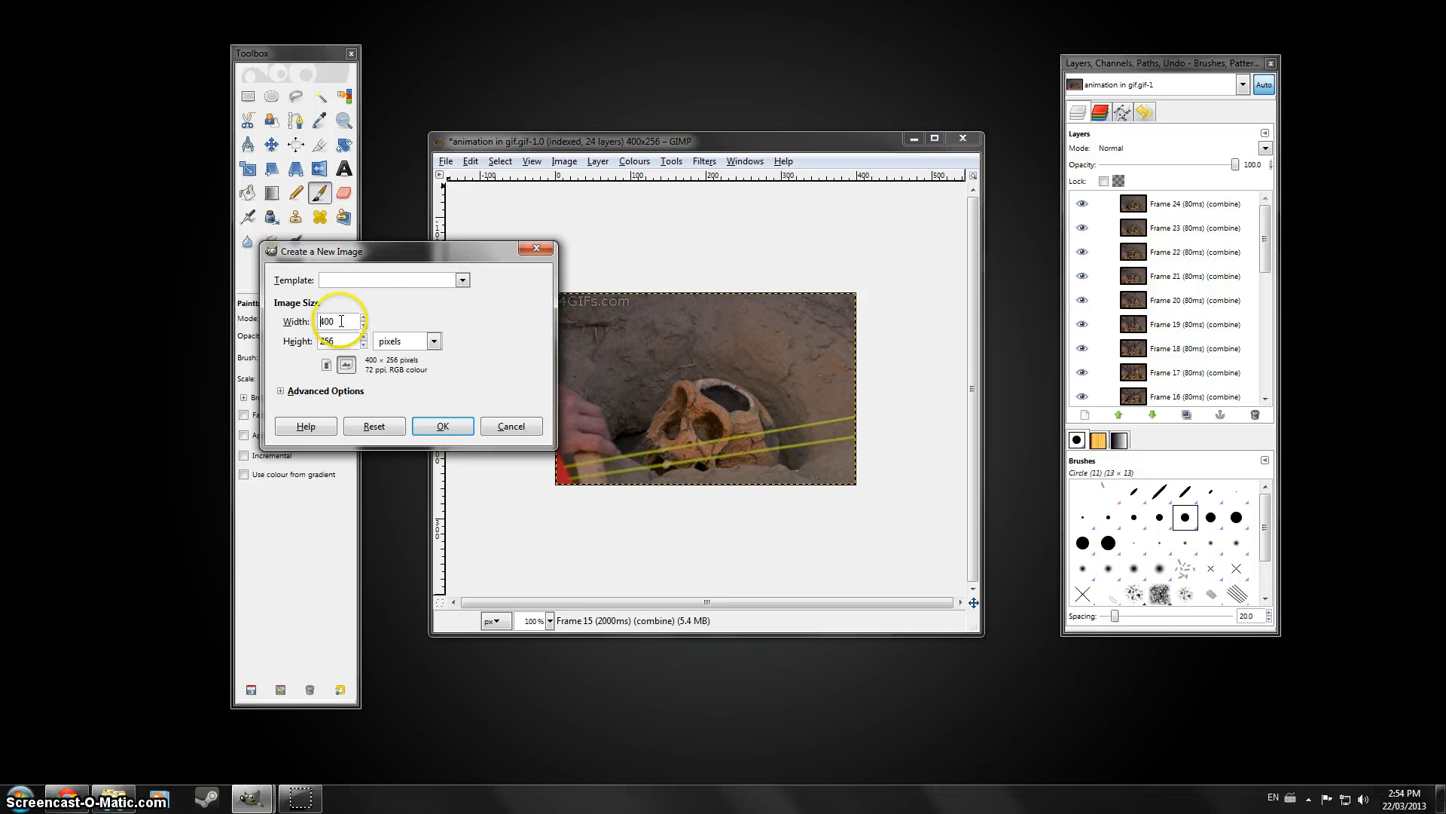
click(338, 341)
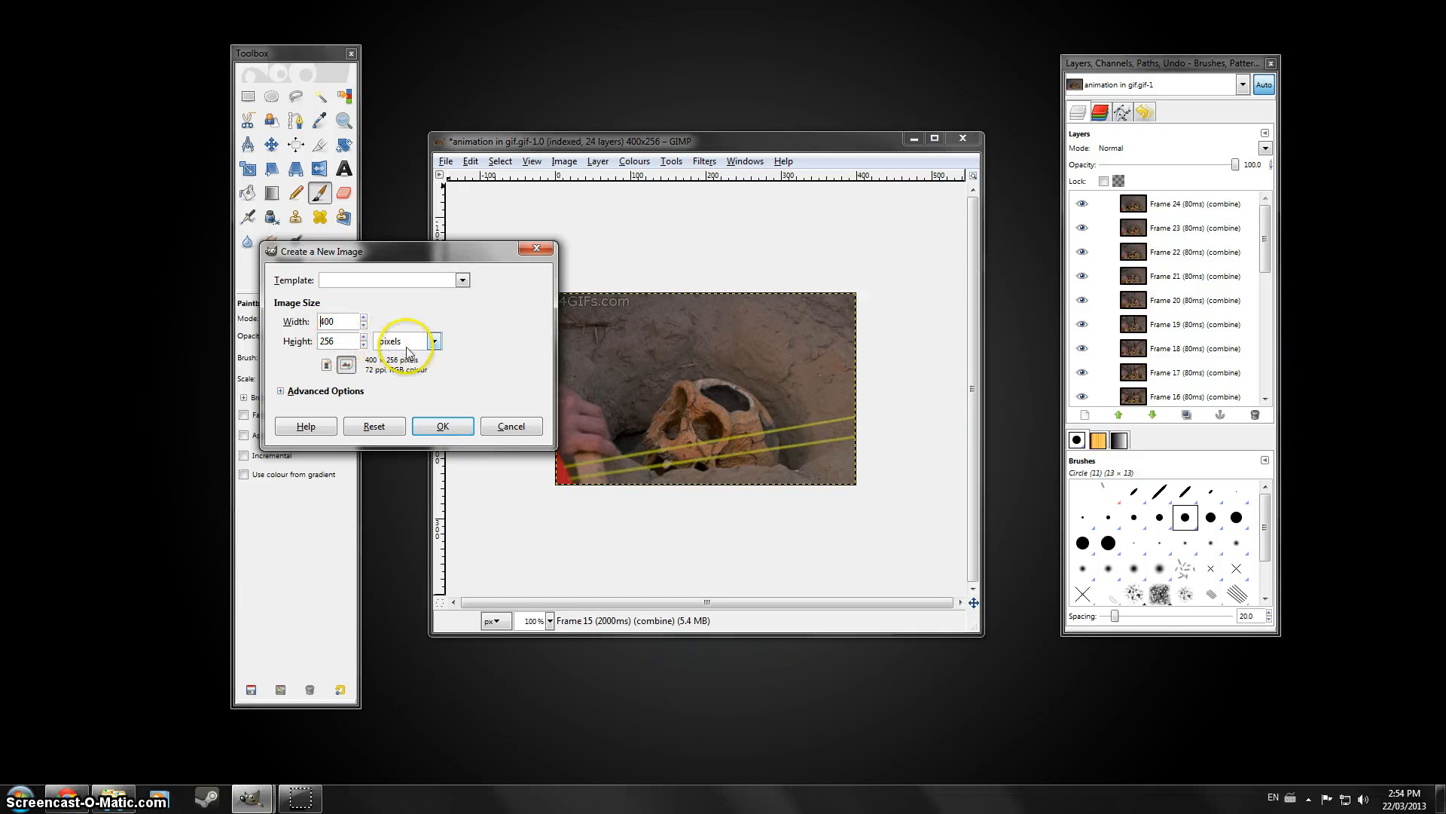
click(439, 426)
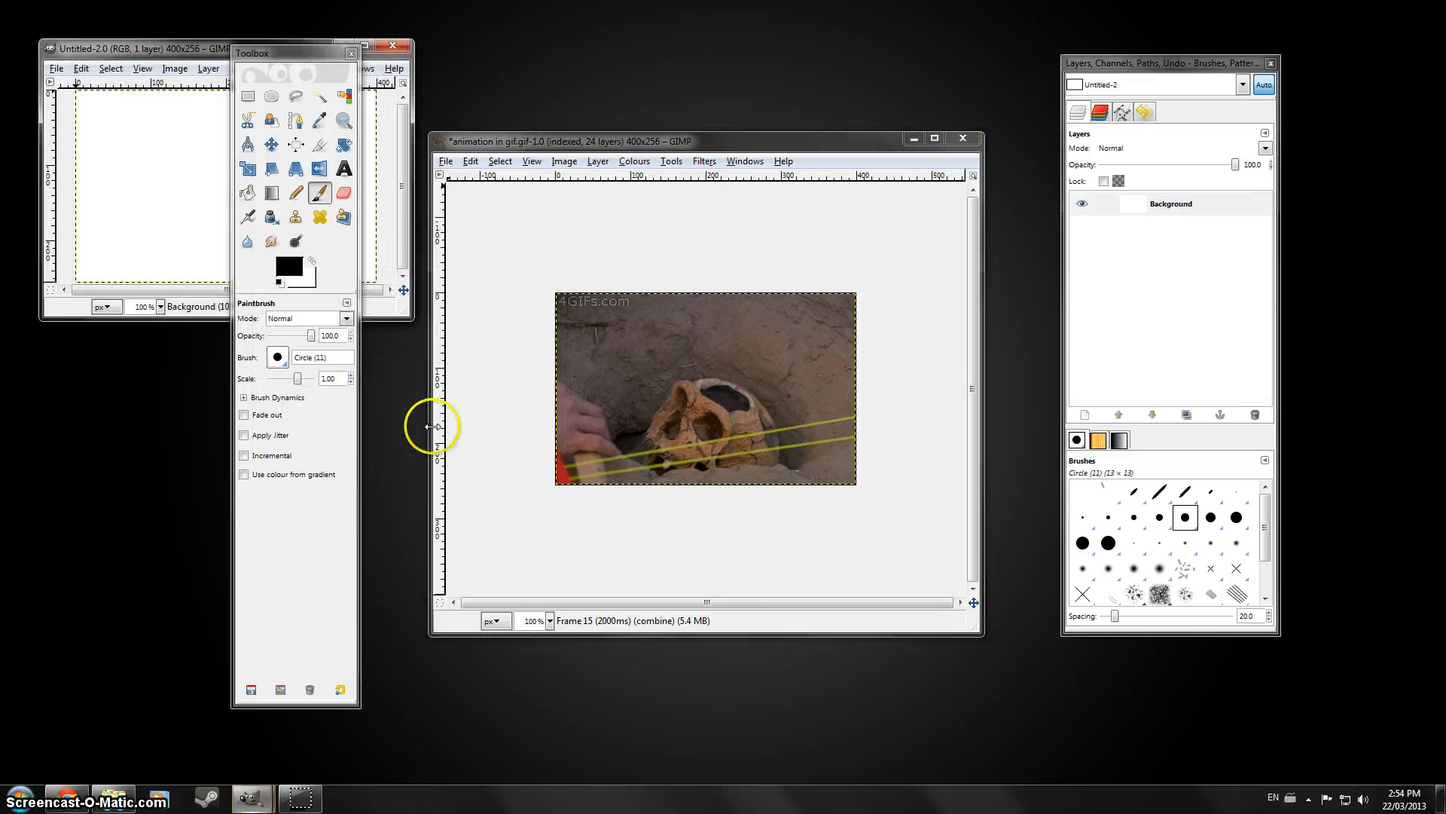
Minimise the GIF's image window, and centre and enlarge the new image's window between the two docks
click(914, 137)
drag(213, 46, 657, 191)
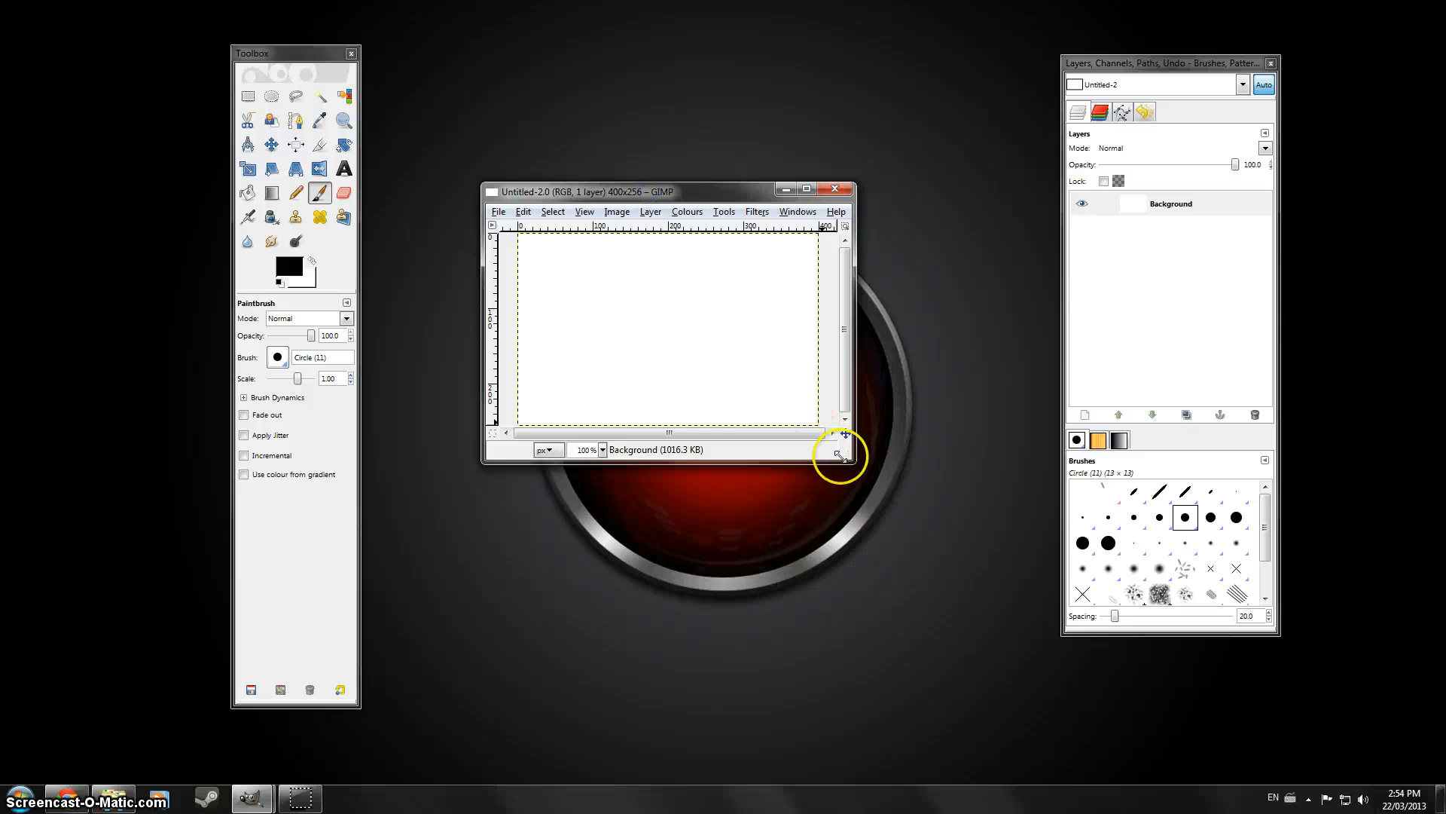
drag(852, 459, 977, 678)
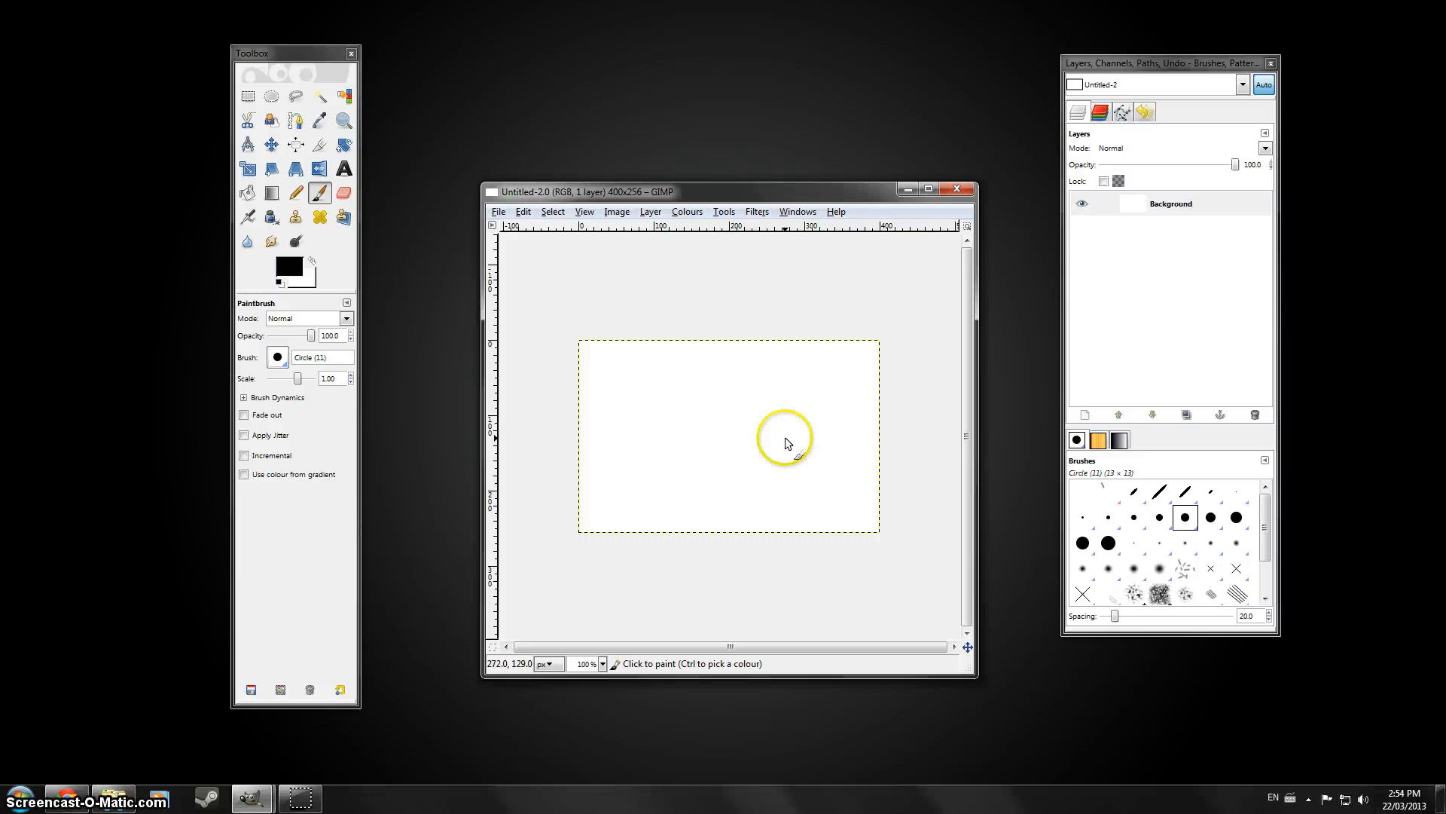
Duplicate the blank Background layer four times to make five animation frames
click(1168, 203)
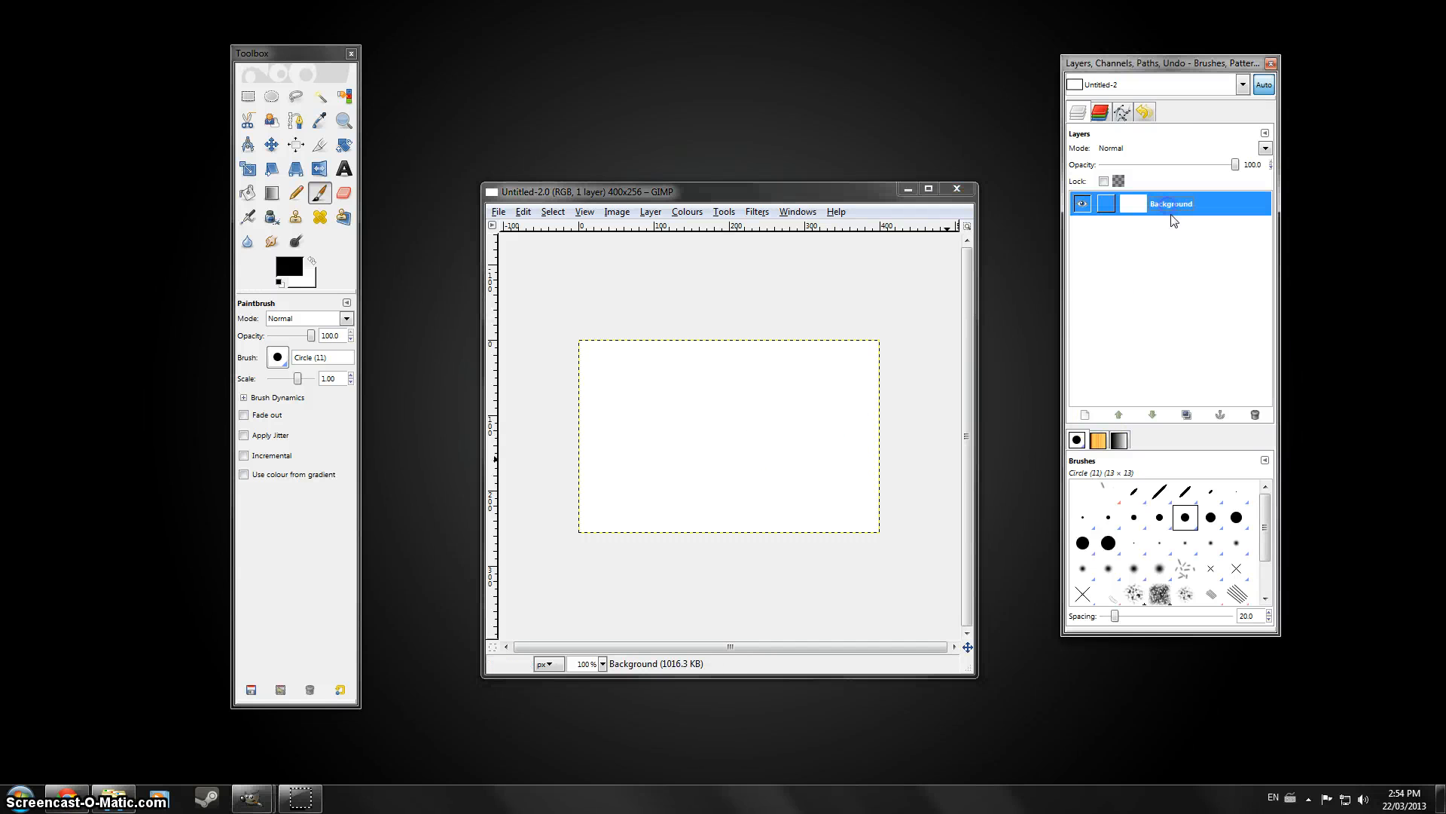
click(1186, 415)
click(1186, 415)
click(1186, 416)
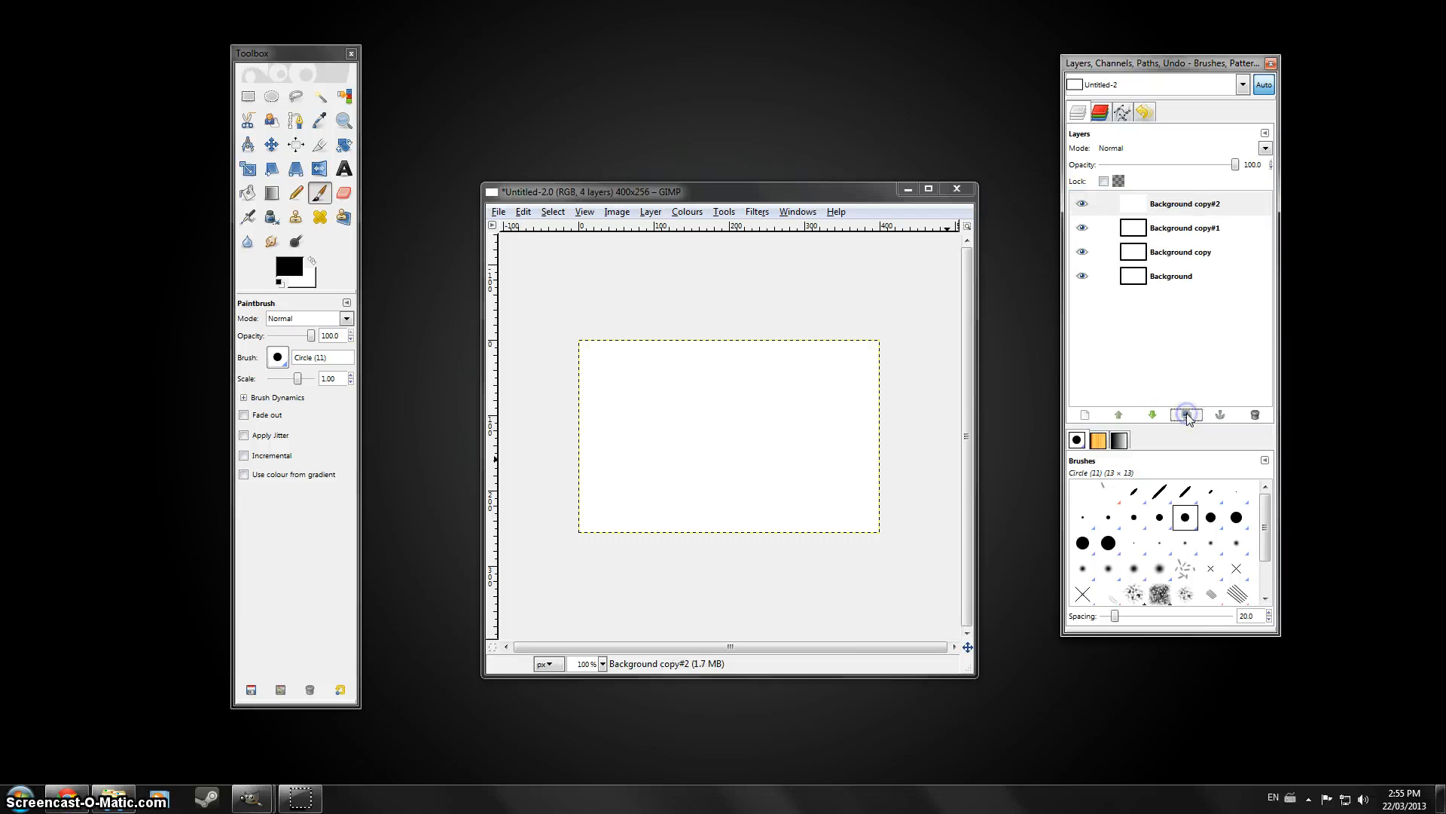
click(1186, 416)
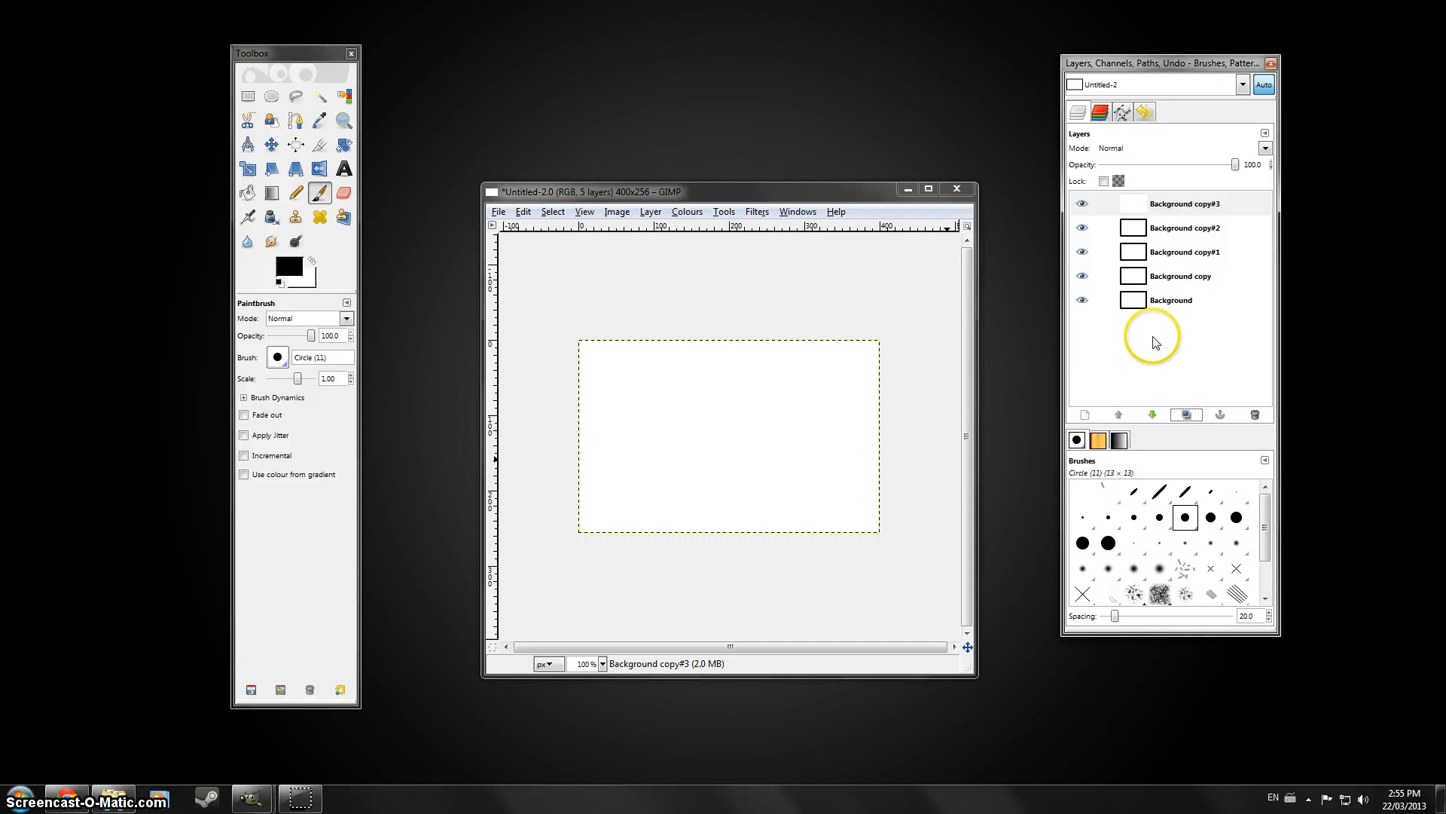
click(1178, 213)
click(1173, 229)
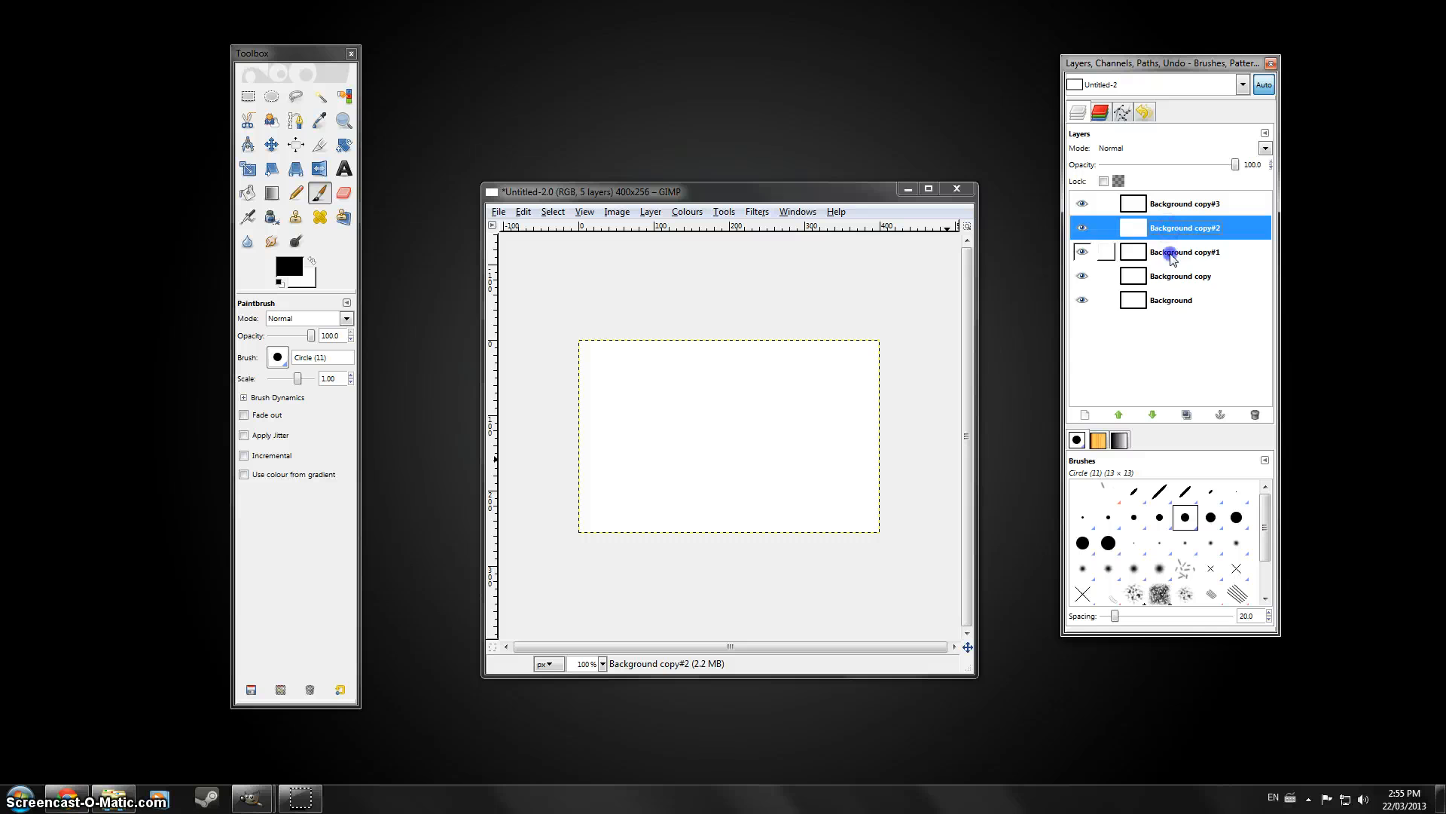
click(1169, 253)
click(1168, 278)
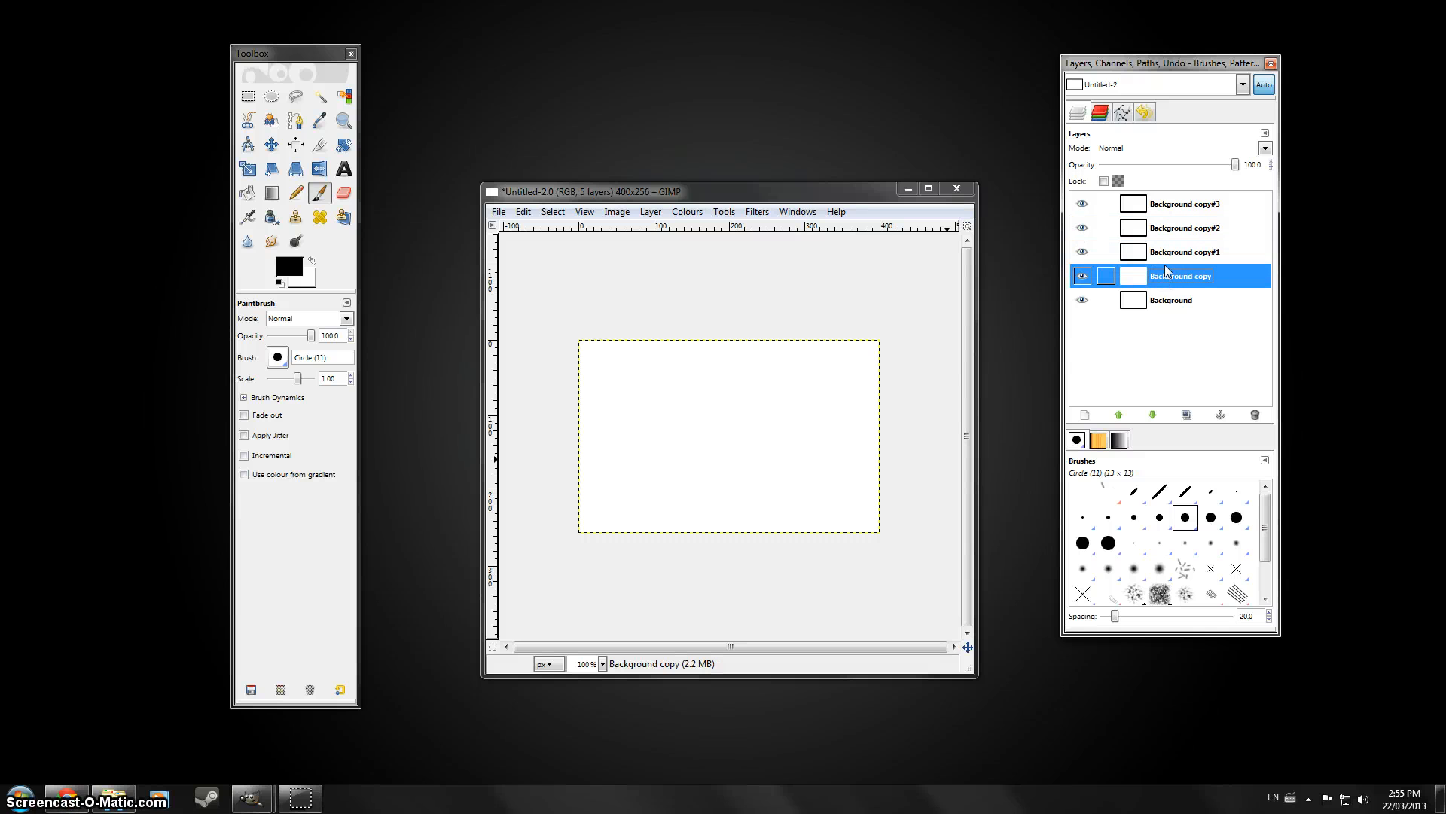
click(1165, 255)
click(1165, 230)
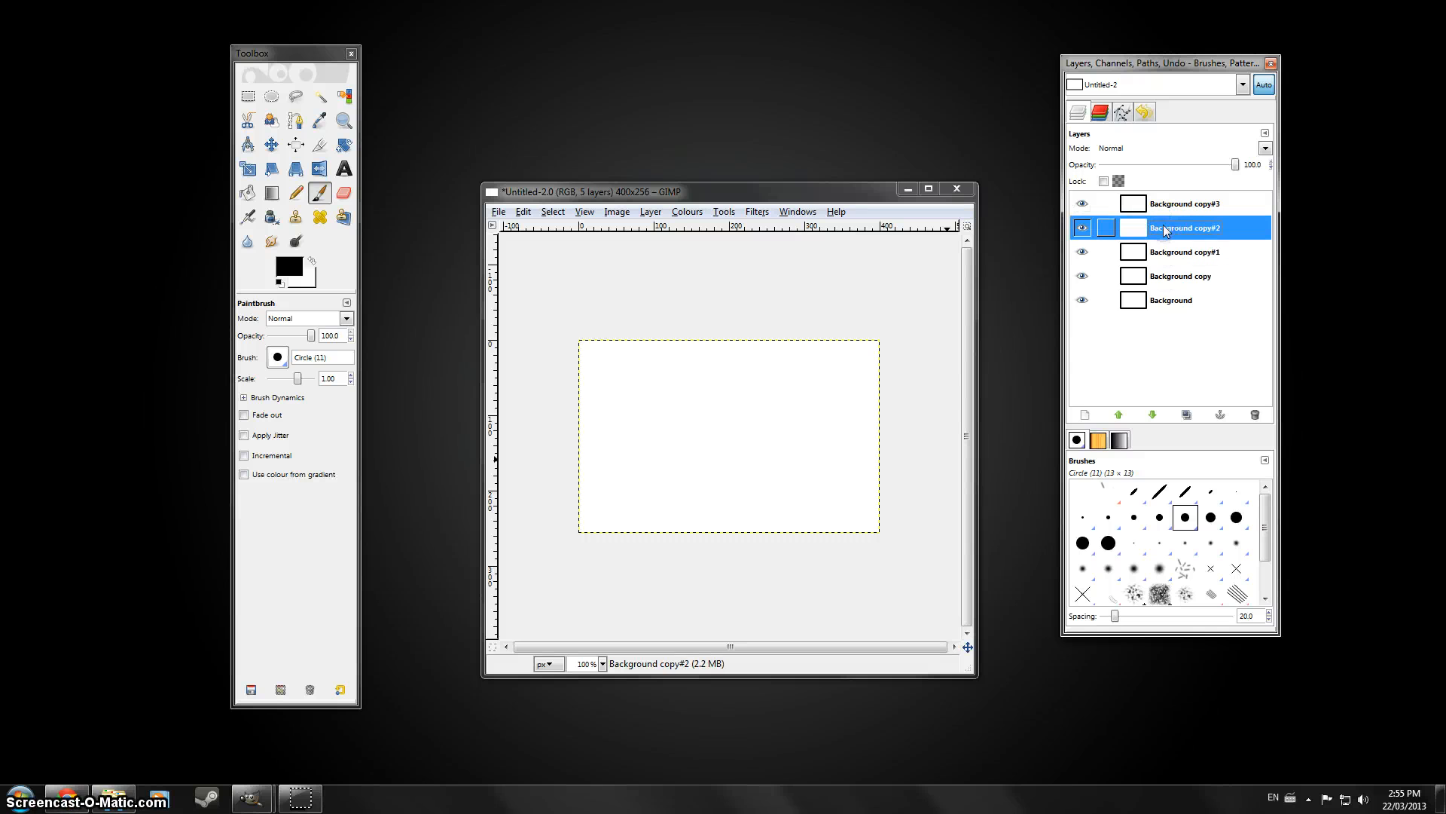
click(1172, 205)
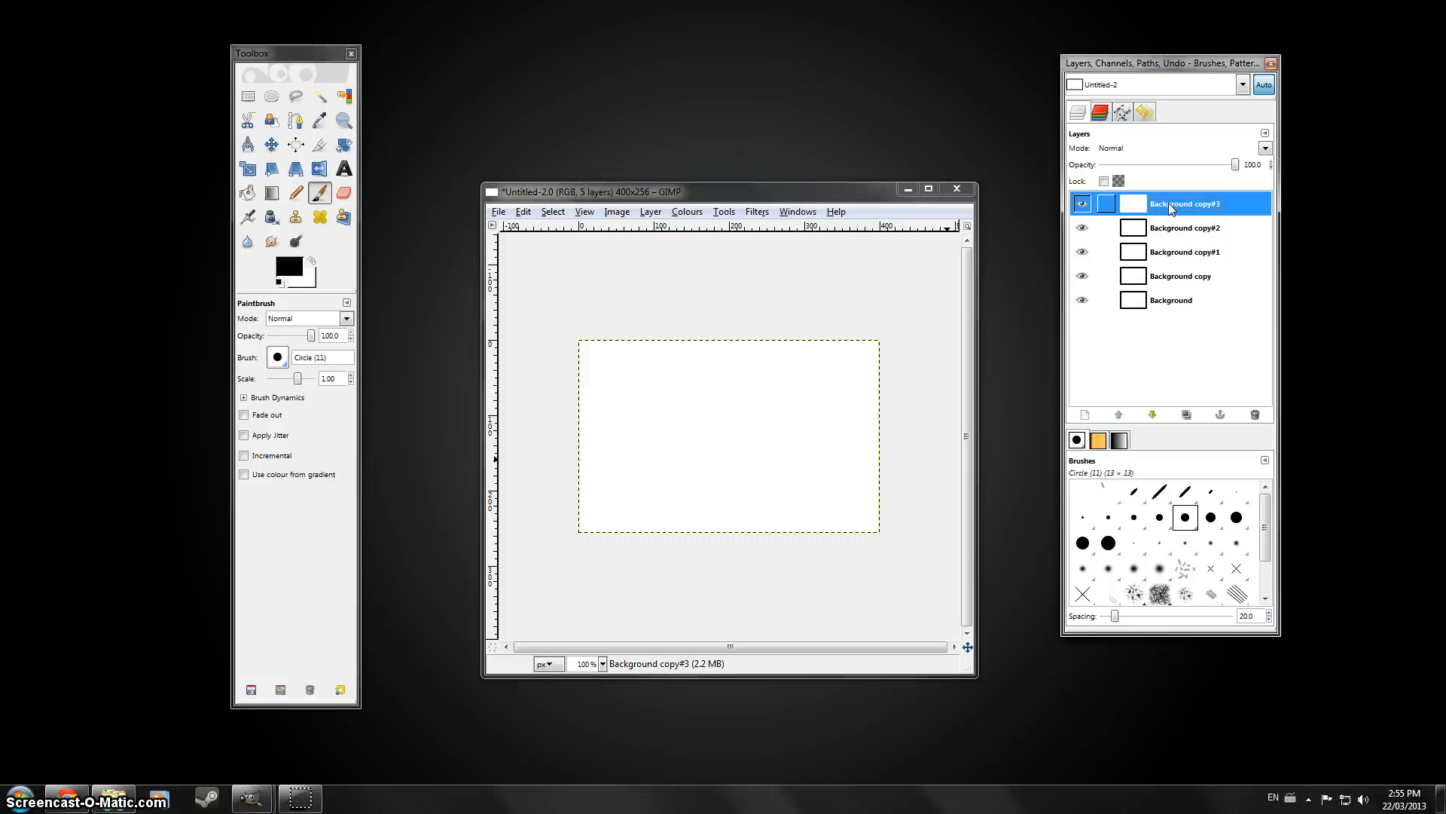
click(1169, 303)
click(1167, 302)
click(1171, 277)
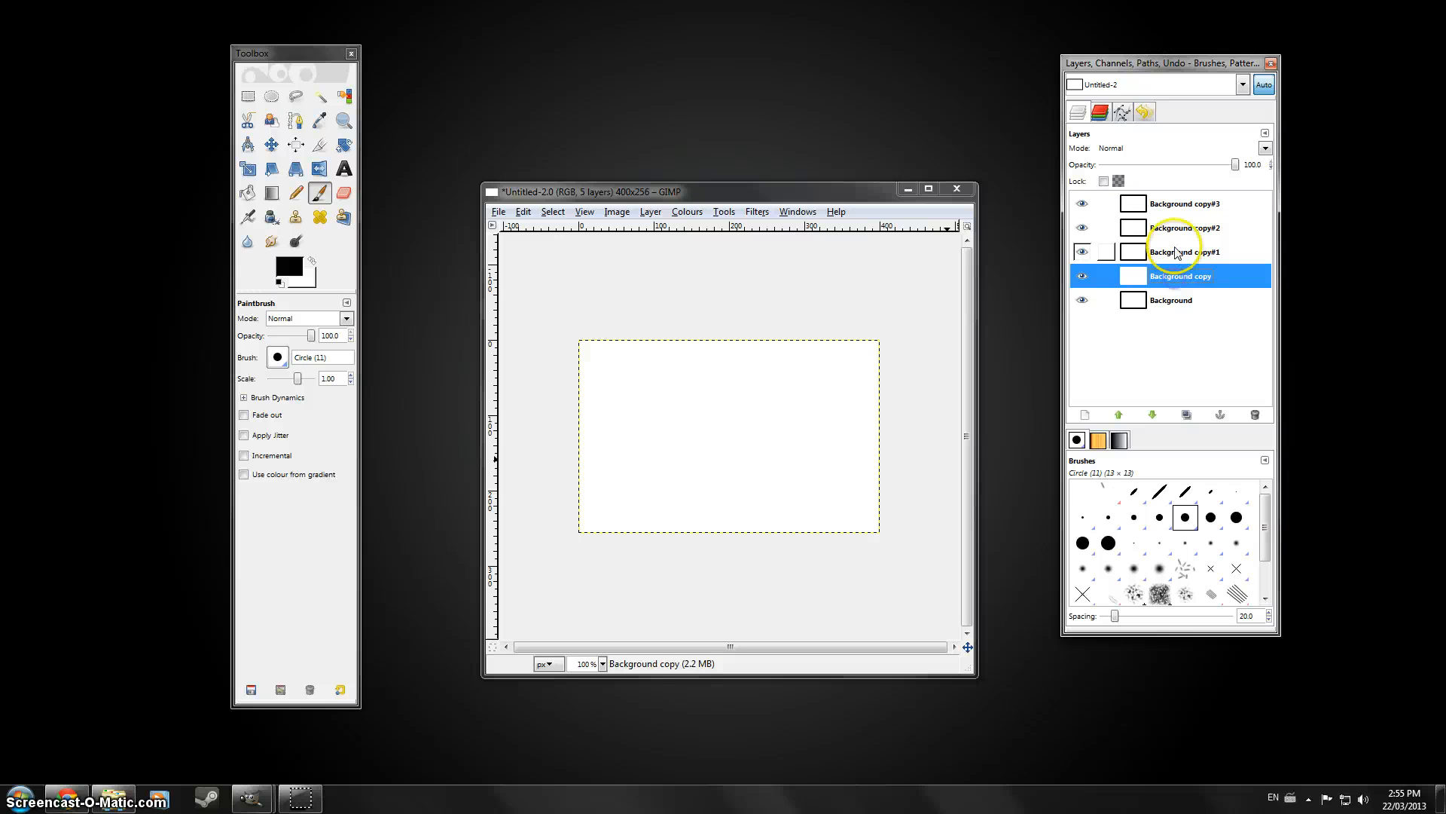
click(1175, 251)
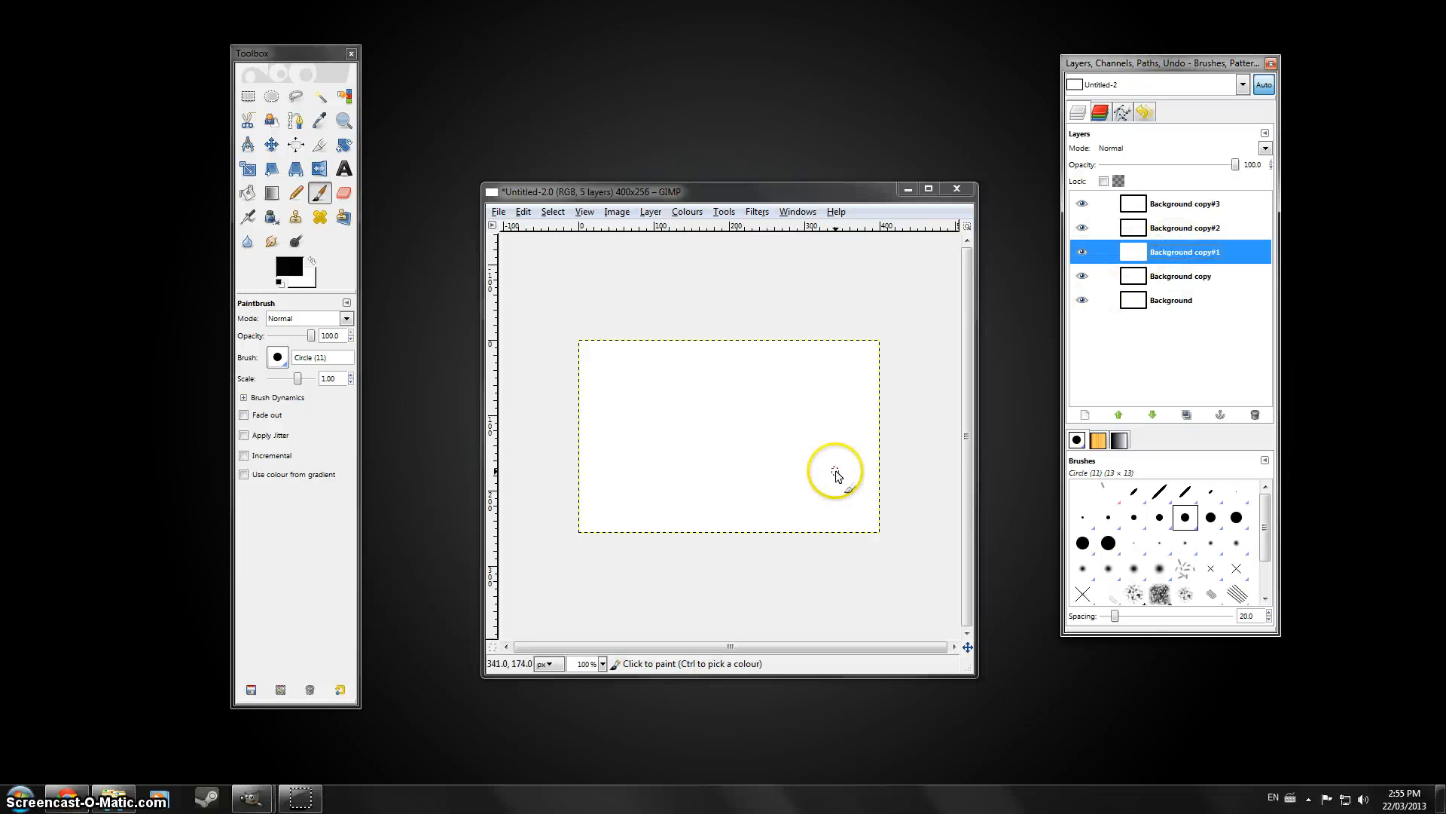
click(301, 797)
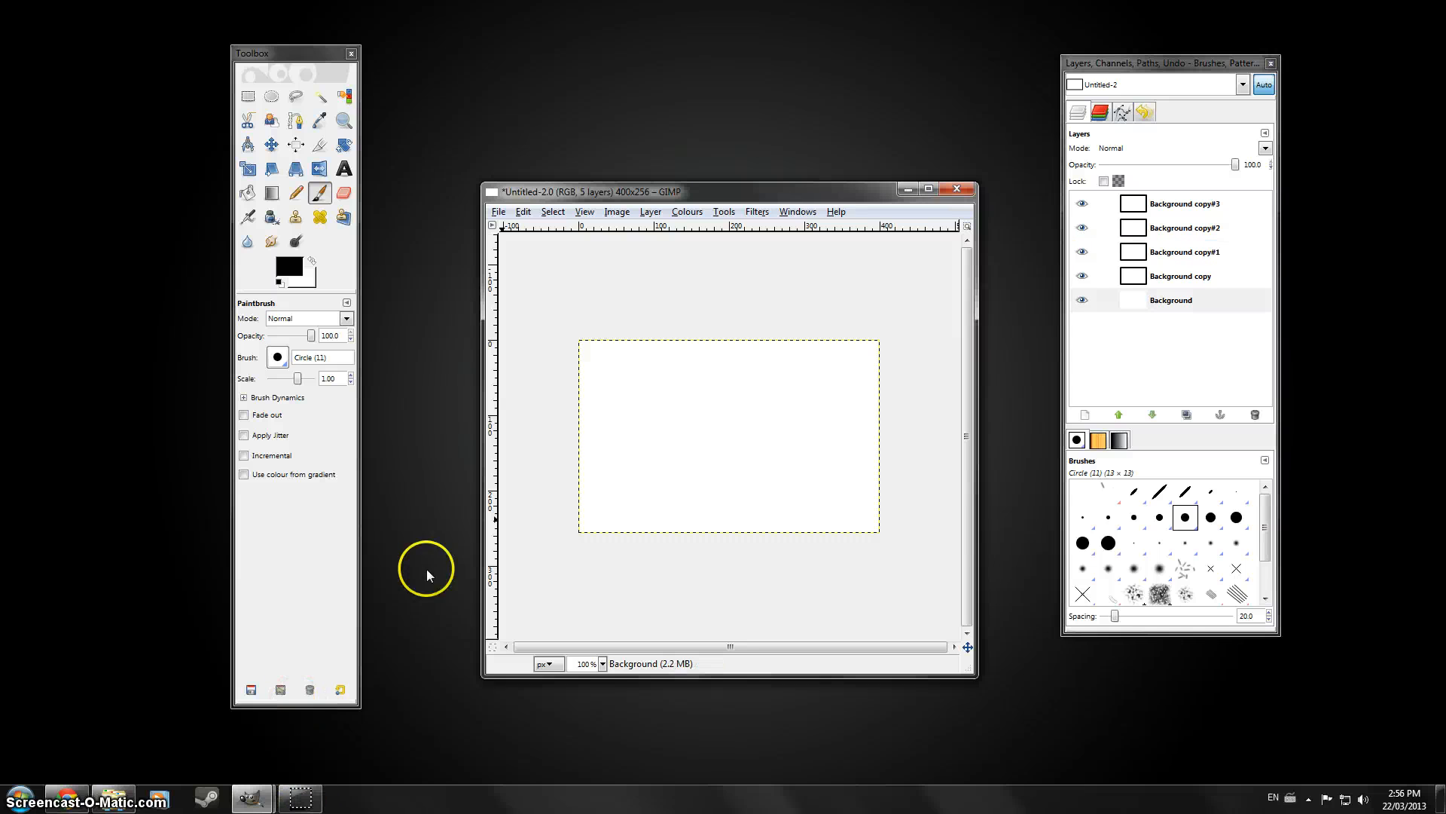
Paint a stick-figure runner's bent legs in black on the Background layer with the Paintbrush, and hide the four copies above it
click(319, 193)
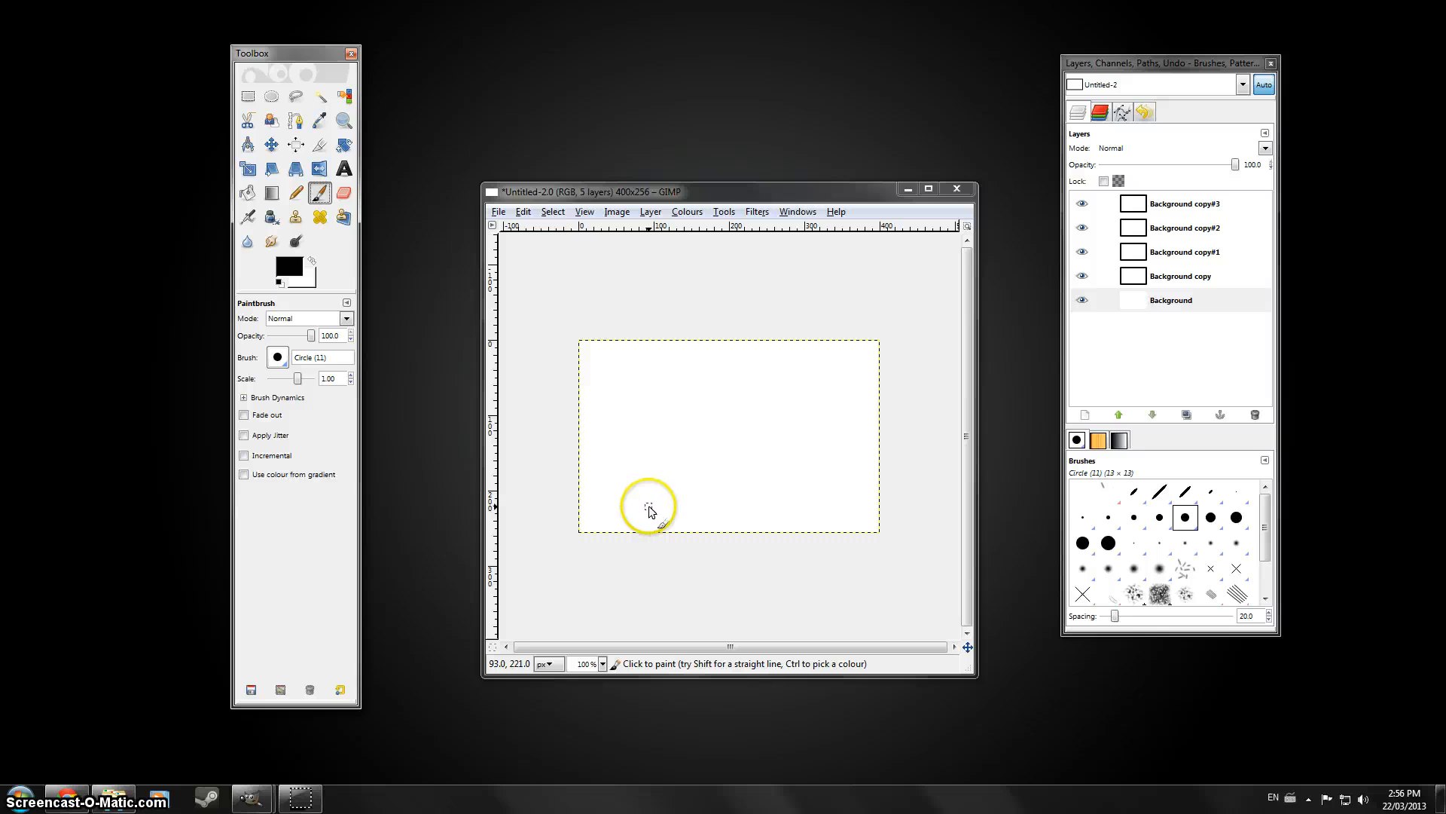
mouse_move(649, 506)
mouse_down()
mouse_move(696, 437)
mouse_move(775, 468)
mouse_move(695, 525)
mouse_up()
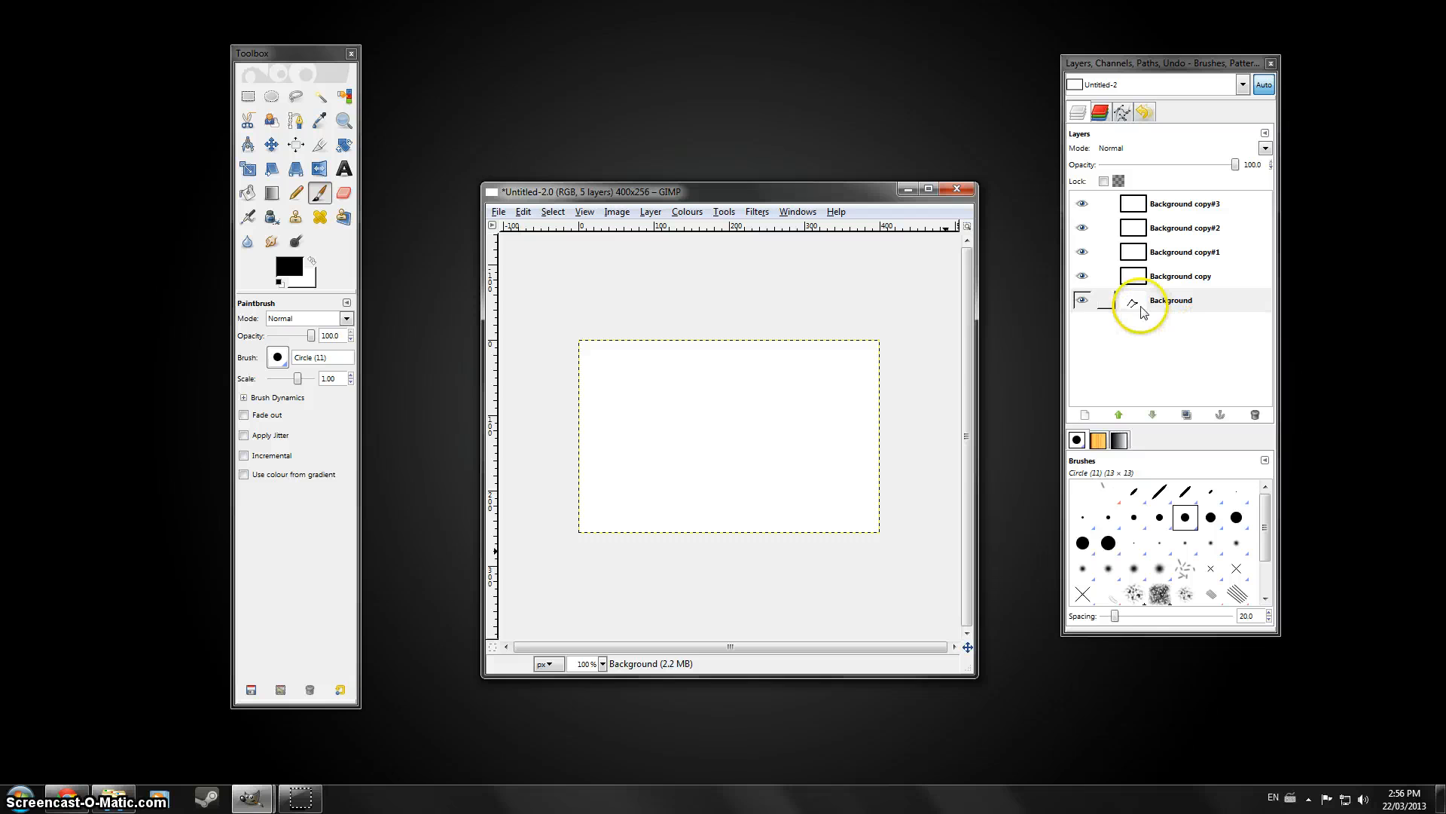
click(1168, 305)
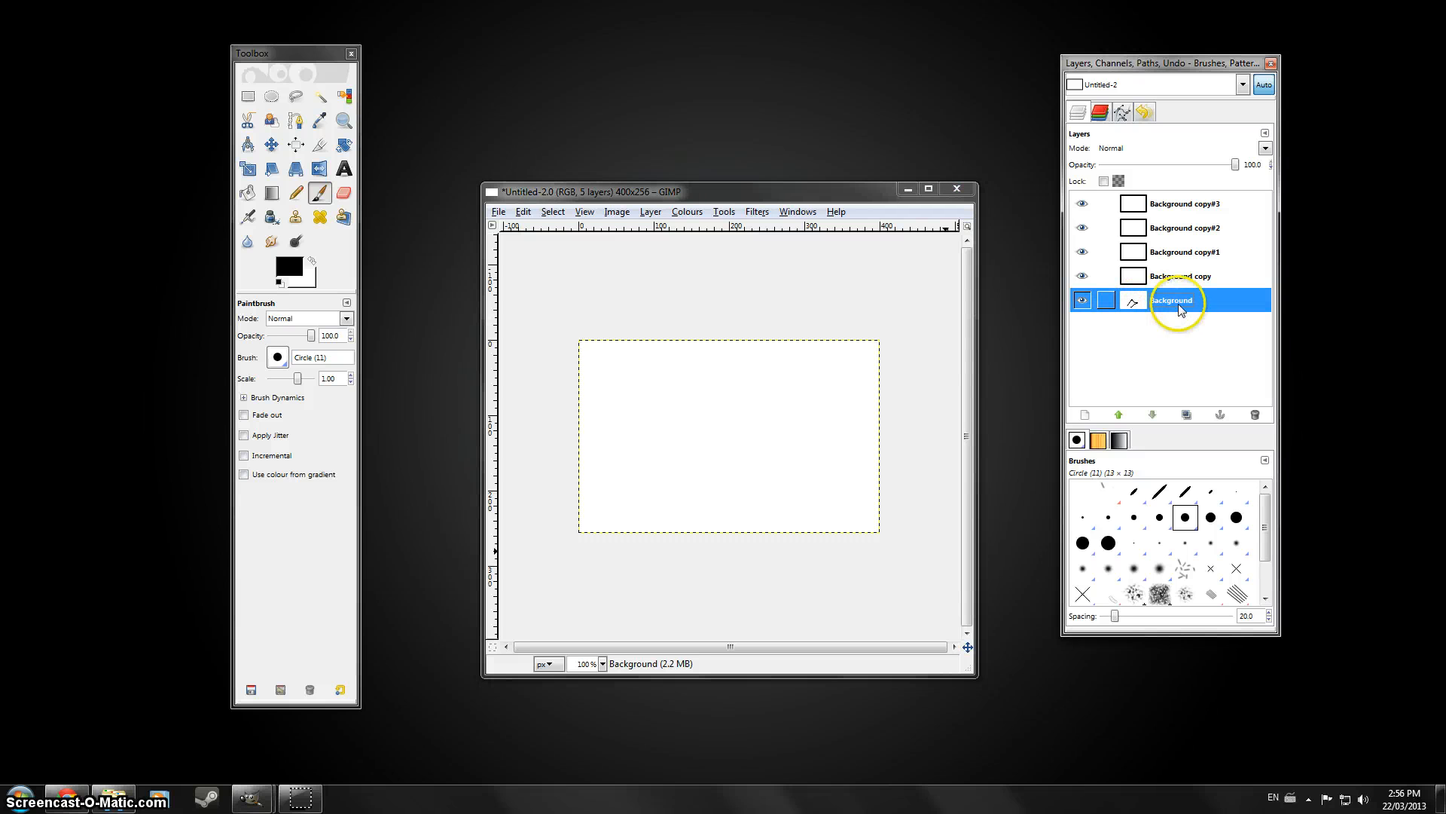
click(1083, 205)
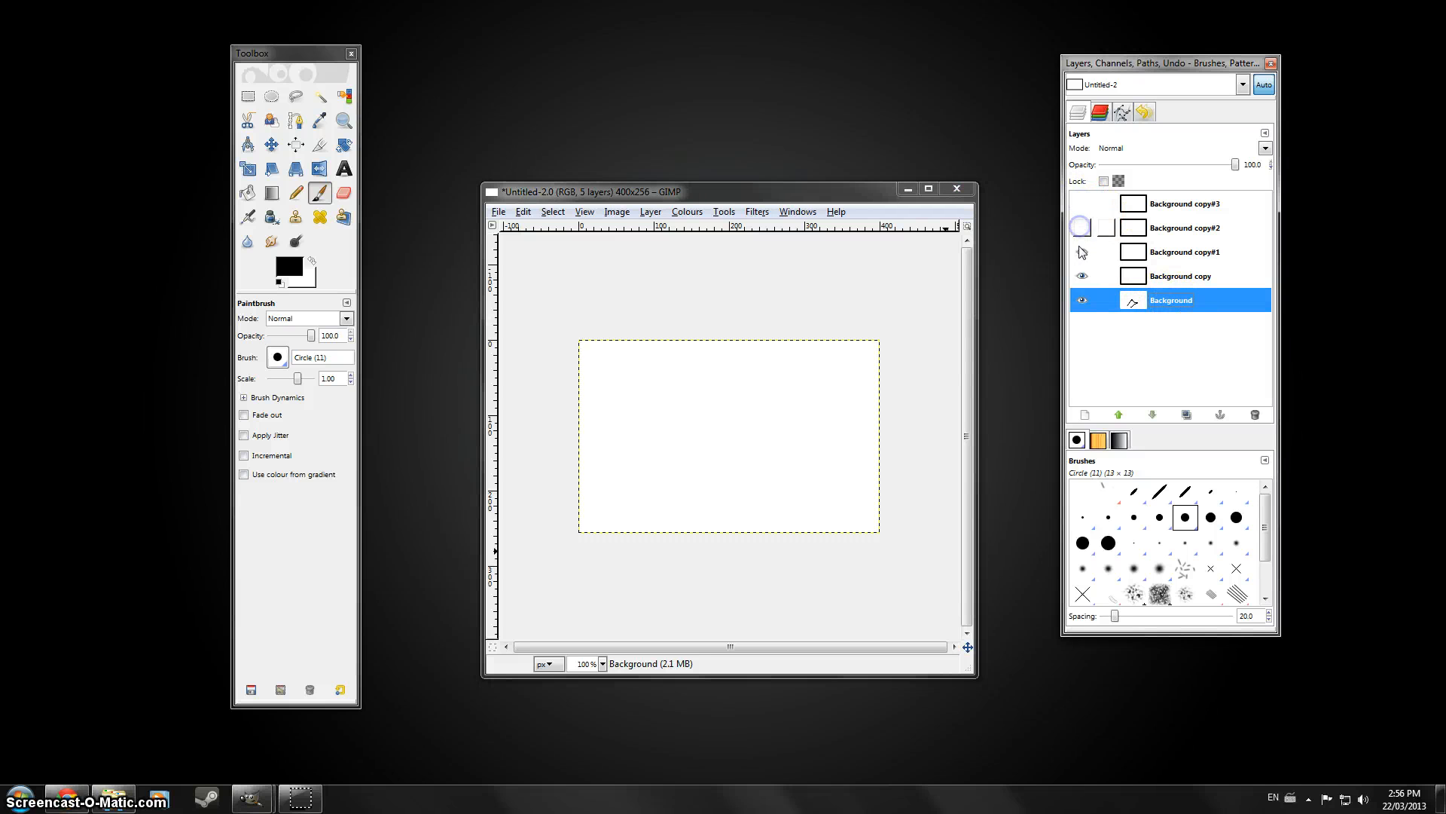
click(1082, 253)
click(1082, 277)
Paint the runner's forward-leaning body, both bent arms and round head above the legs on the Background layer
drag(719, 460, 740, 469)
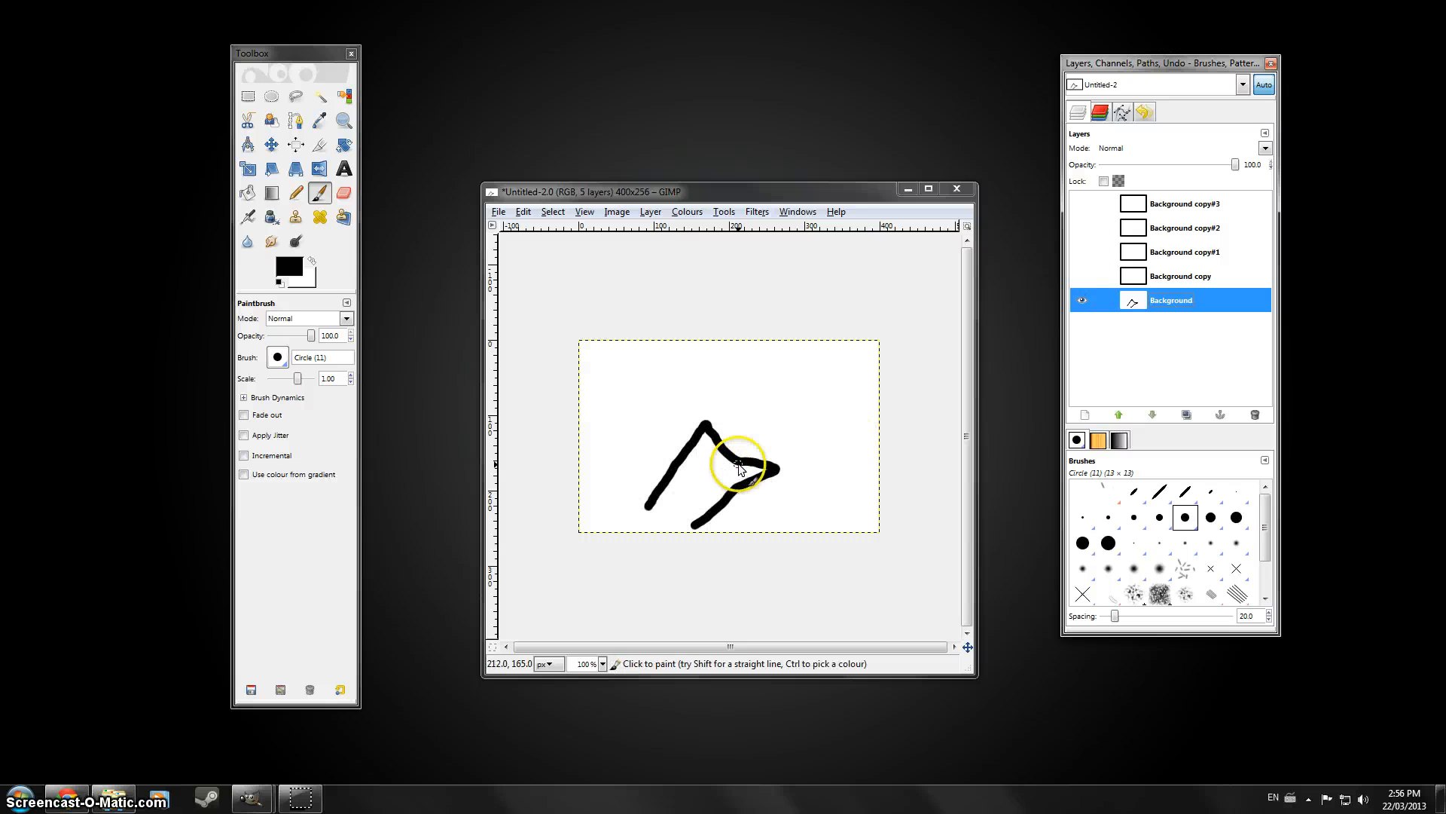
click(676, 490)
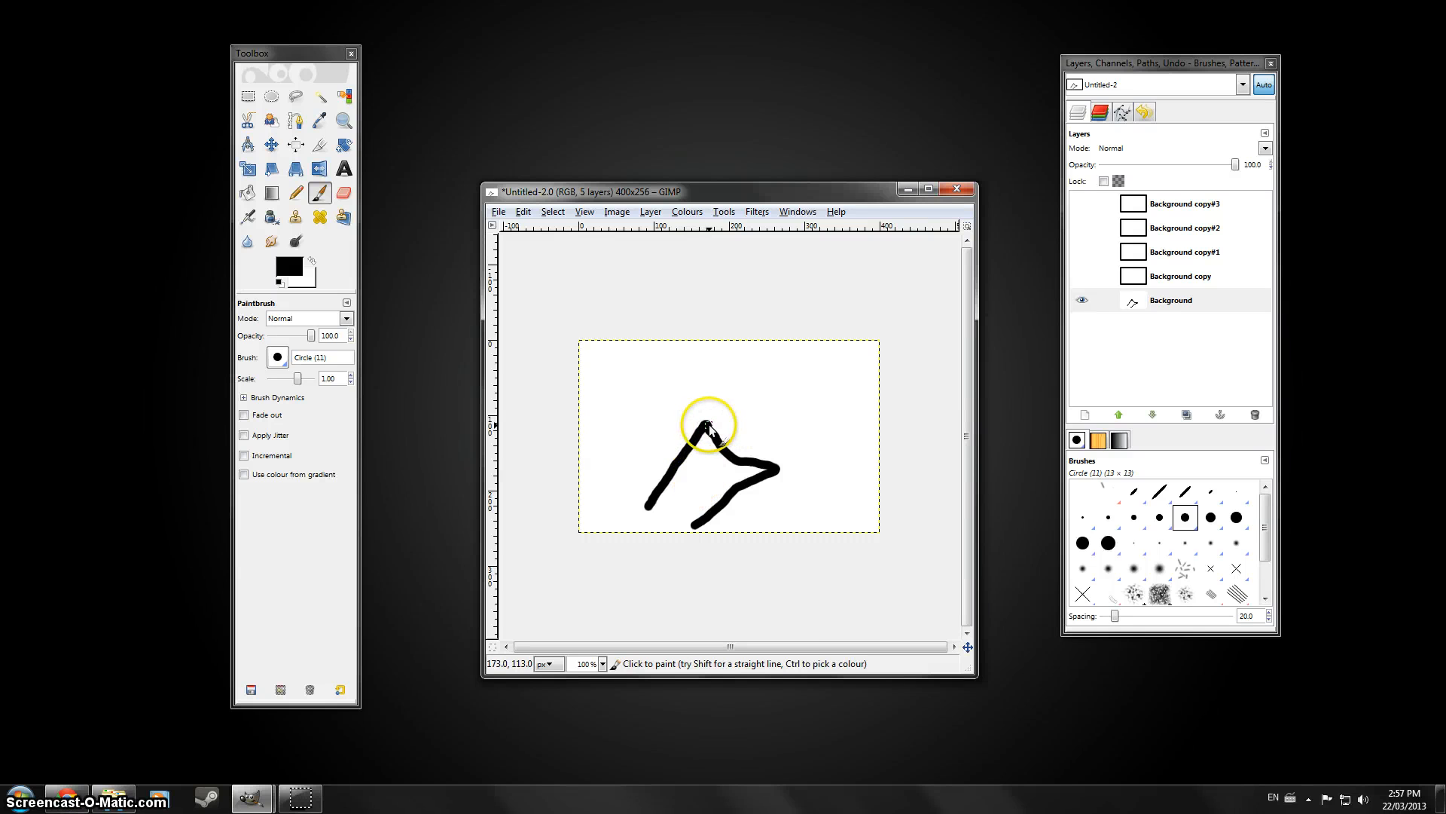
drag(705, 422, 787, 391)
mouse_move(682, 395)
mouse_down()
mouse_move(743, 371)
mouse_move(759, 410)
mouse_move(837, 437)
mouse_up()
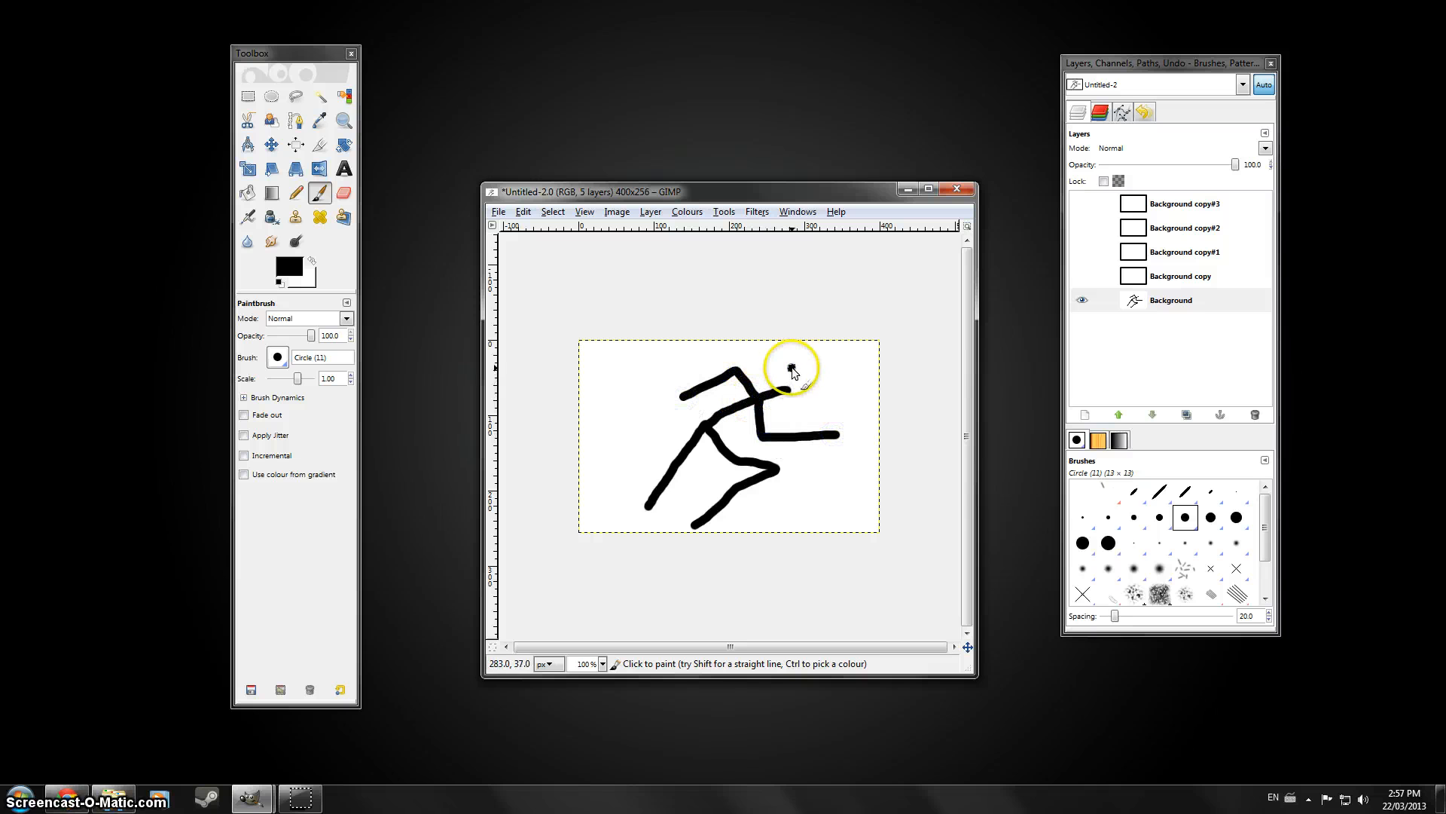
mouse_move(789, 368)
mouse_down()
mouse_move(797, 410)
mouse_move(820, 410)
mouse_move(823, 379)
mouse_up()
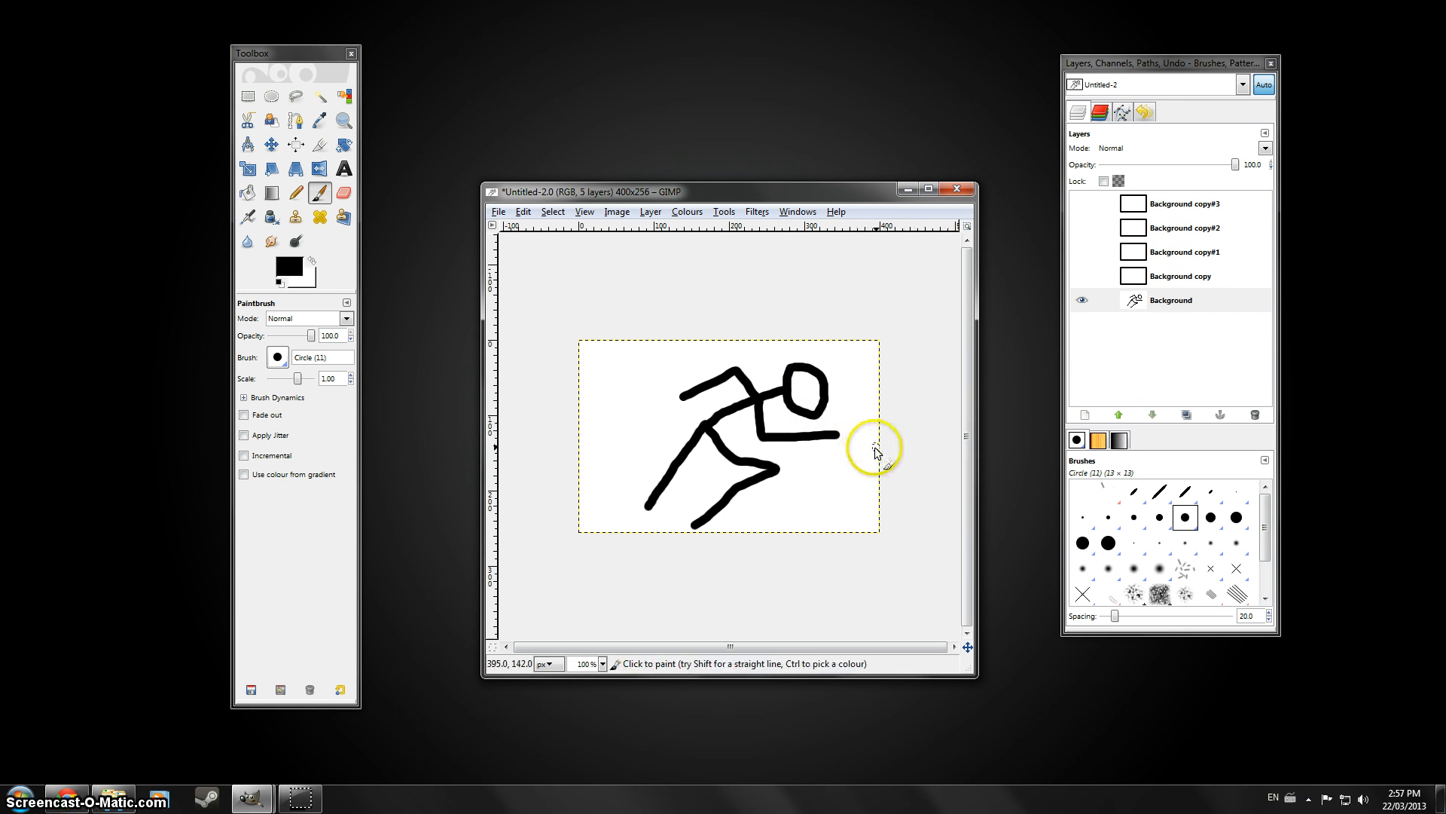
Show and select the Background copy layer and lower its opacity to 66.5 so the first pose shows through
click(1082, 276)
click(1096, 277)
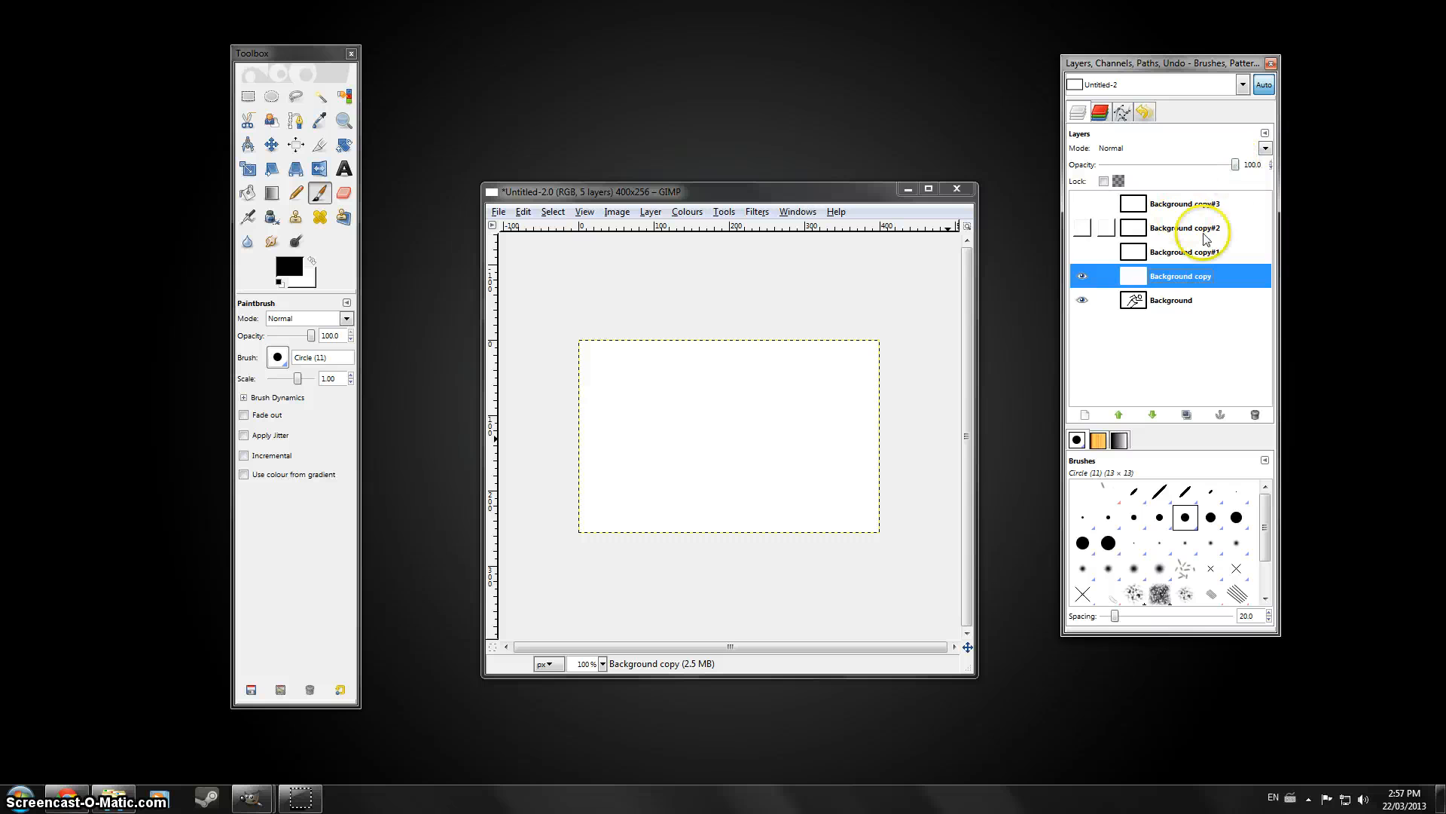
drag(1236, 164, 1197, 171)
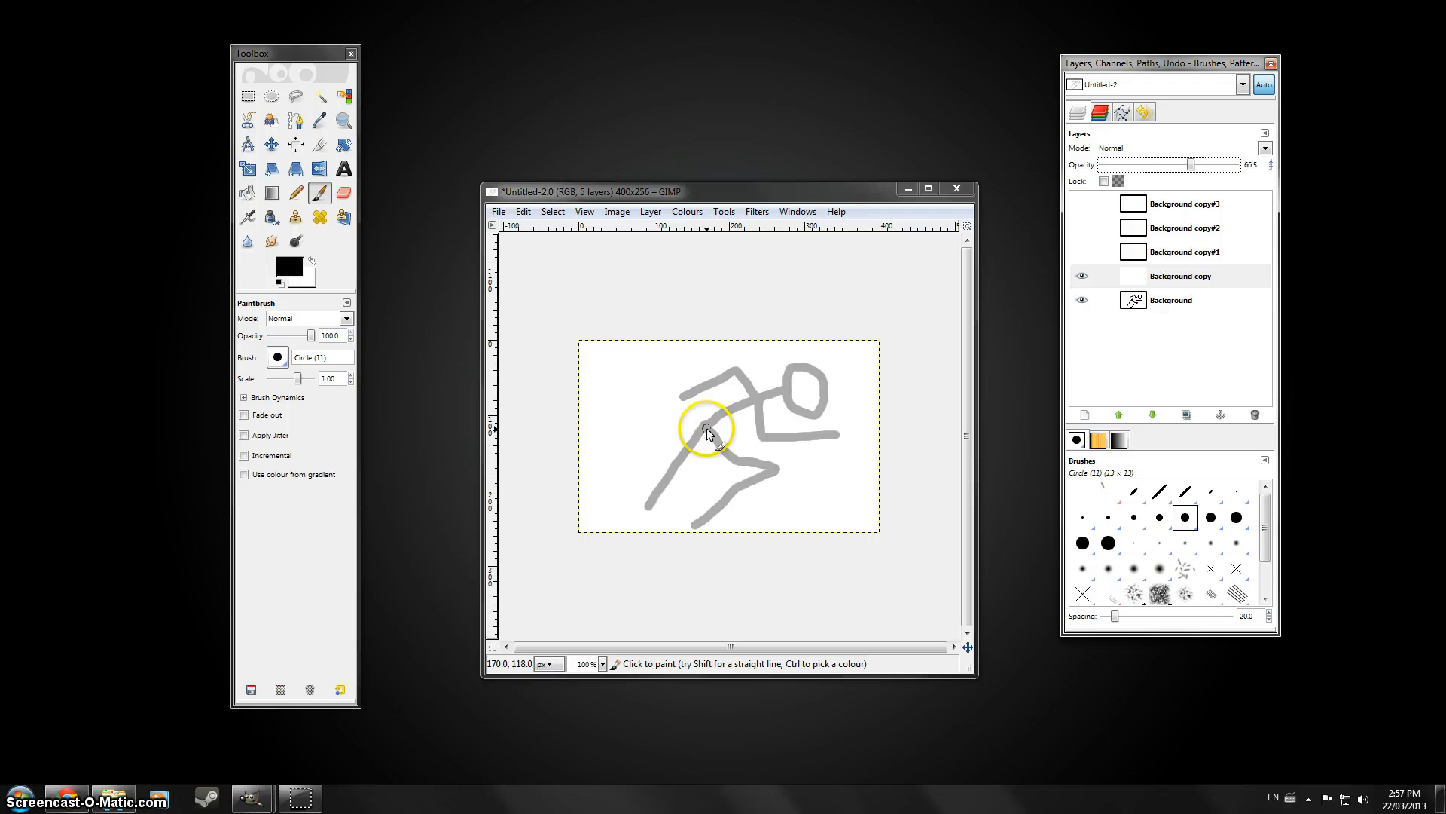
Paint the runner's next pose on the Background copy layer, slightly shifted from the faded first pose, and restore the layer's opacity to 100
mouse_move(707, 429)
mouse_down()
mouse_move(747, 465)
mouse_move(691, 510)
mouse_up()
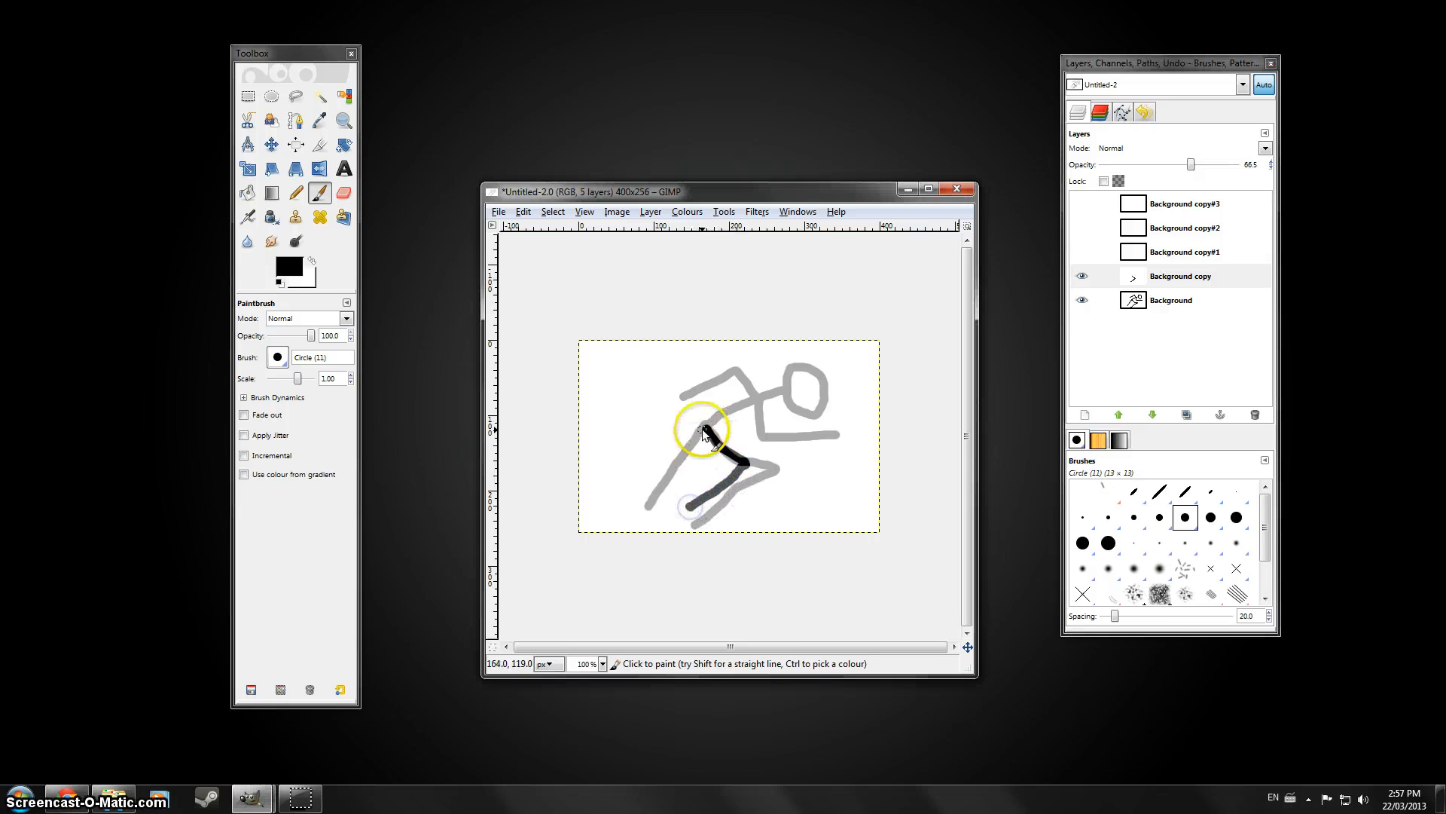
mouse_move(703, 431)
mouse_down()
mouse_move(675, 473)
mouse_move(623, 466)
mouse_up()
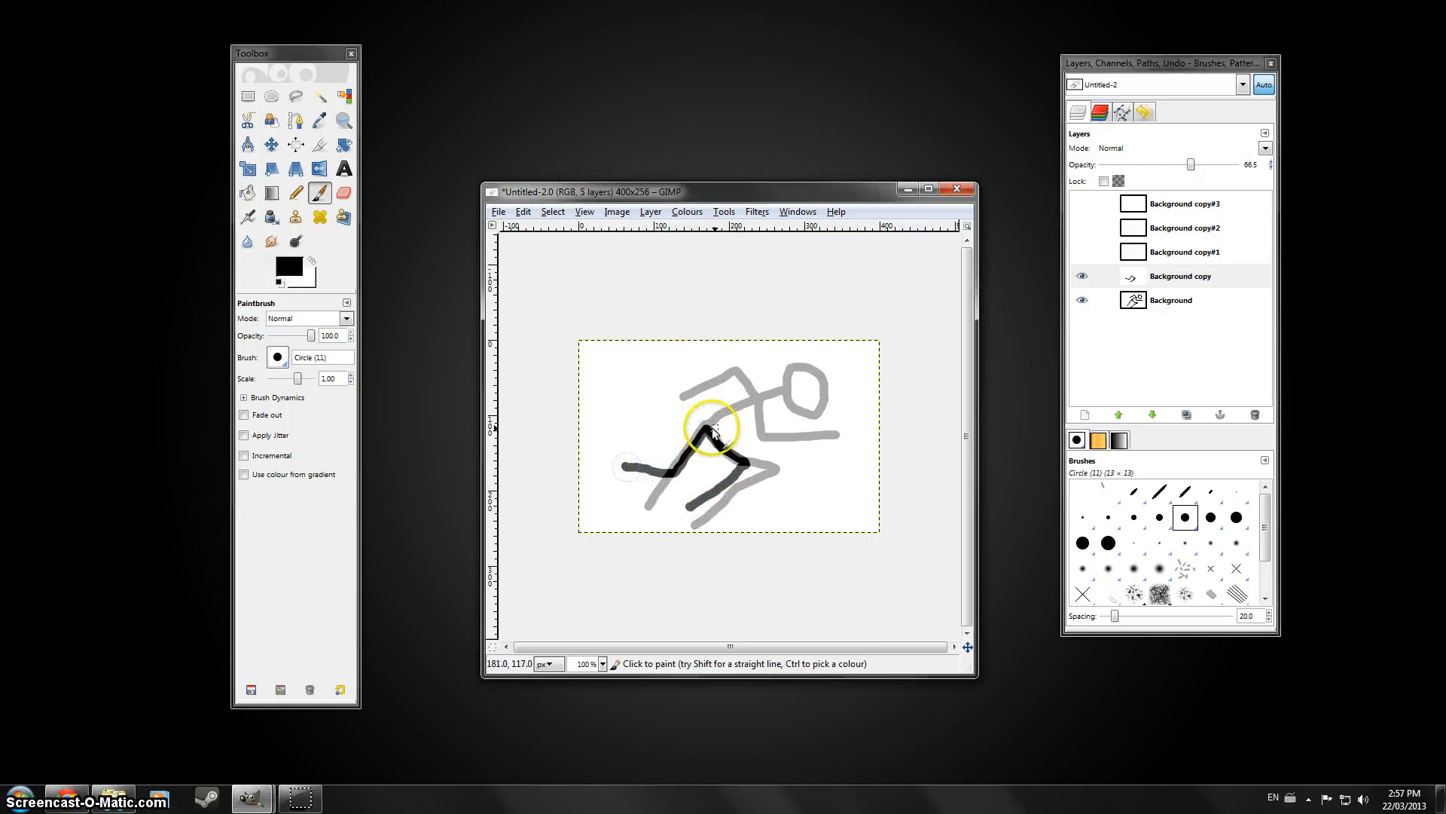
mouse_move(708, 424)
mouse_down()
mouse_move(773, 392)
mouse_move(712, 377)
mouse_move(700, 412)
mouse_move(756, 399)
mouse_move(786, 443)
mouse_move(818, 435)
mouse_up()
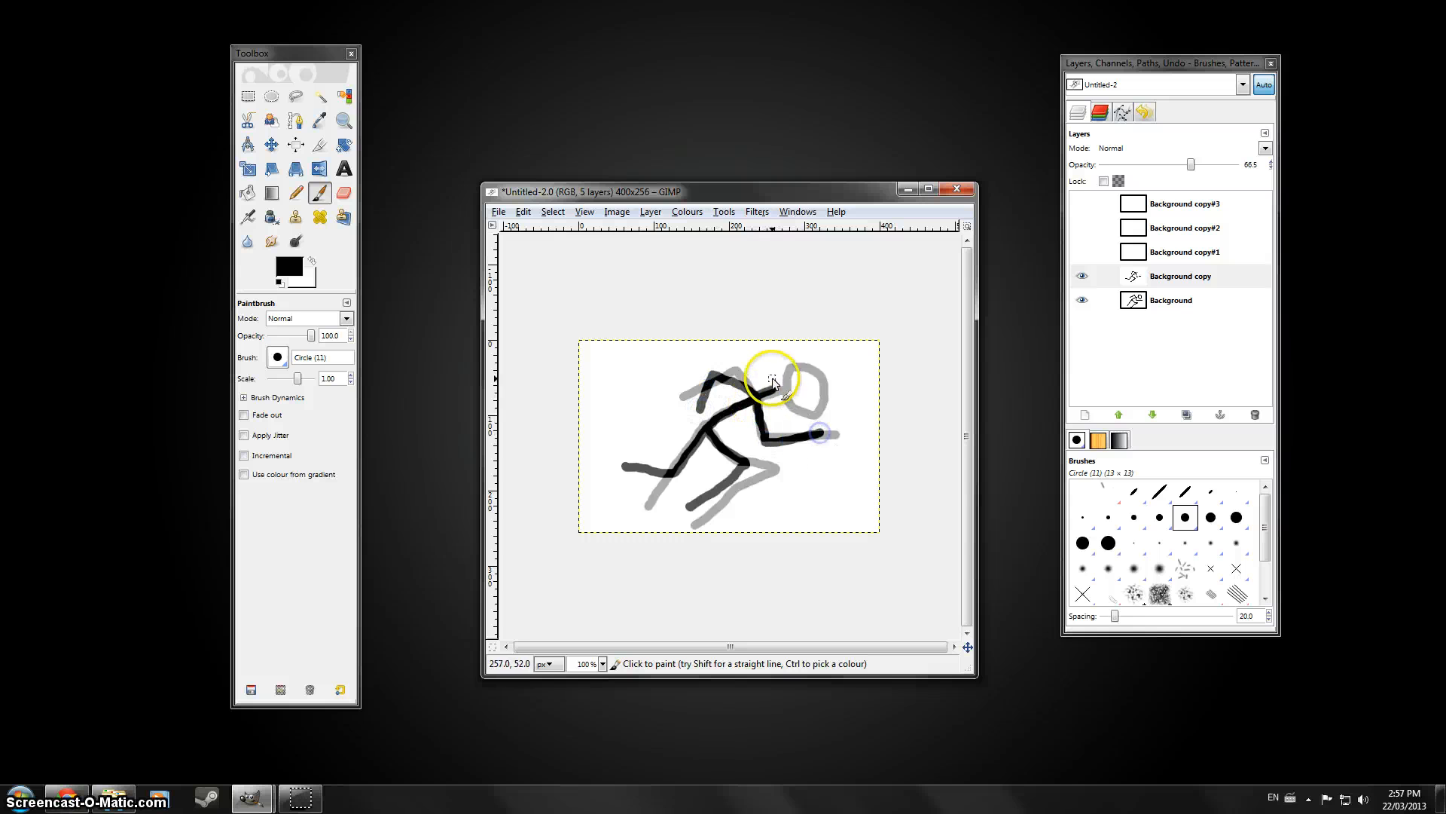
mouse_move(776, 386)
mouse_down()
mouse_move(817, 409)
mouse_move(814, 376)
mouse_move(797, 362)
mouse_move(782, 395)
mouse_up()
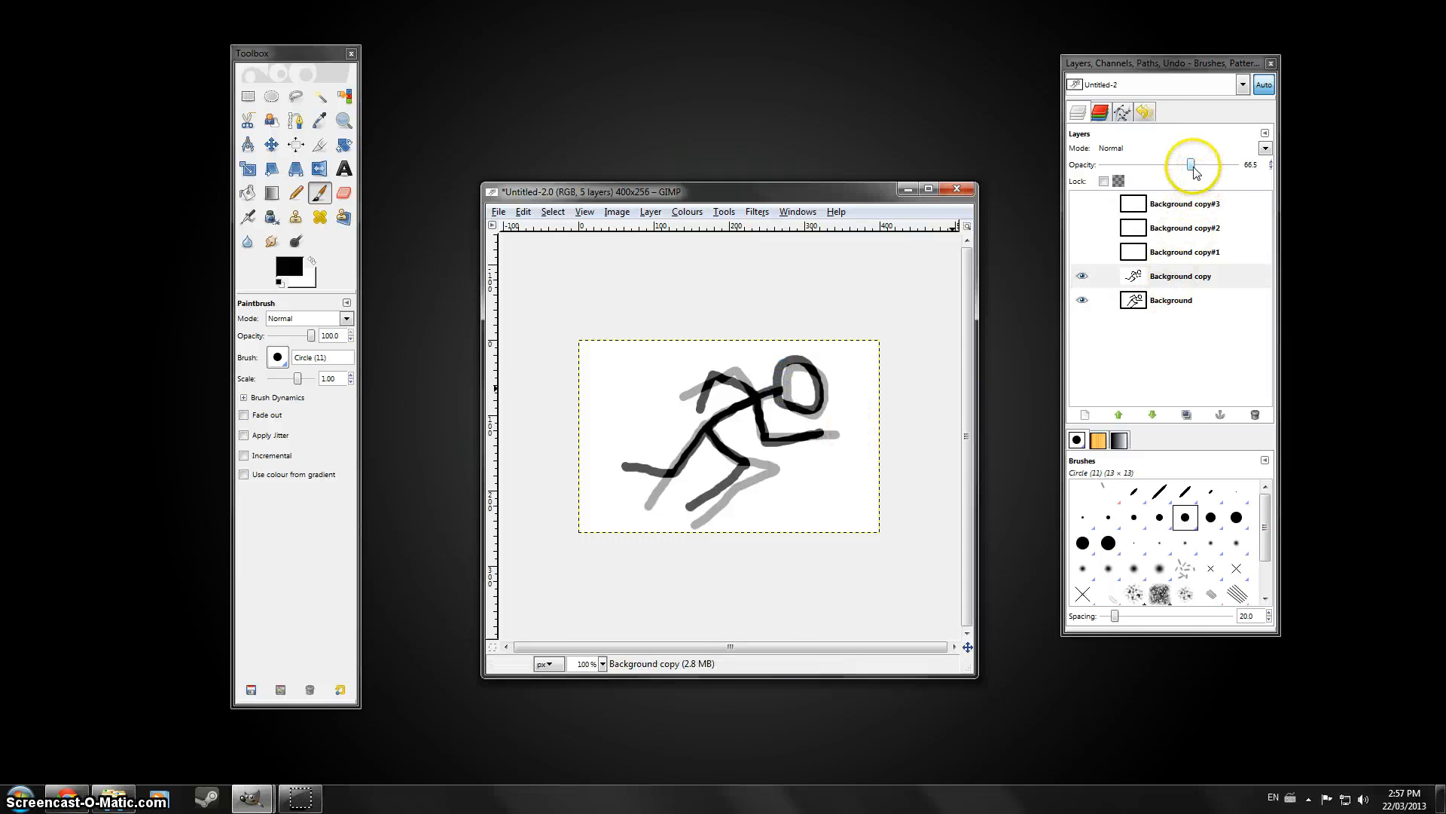
drag(1193, 169, 1240, 165)
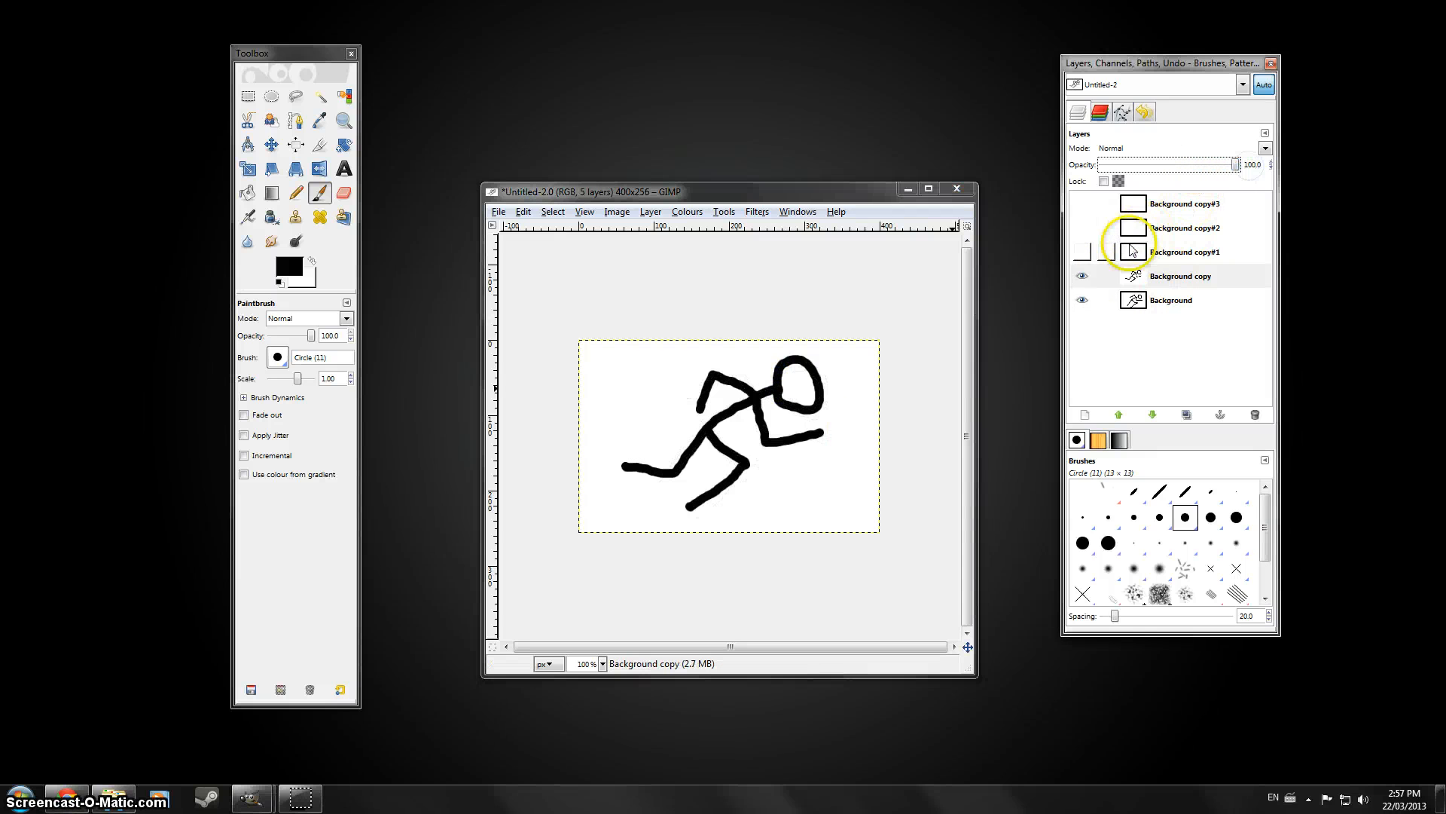
Show and select the Background copy#1 layer and lower its opacity so the previous pose shows through
click(1082, 251)
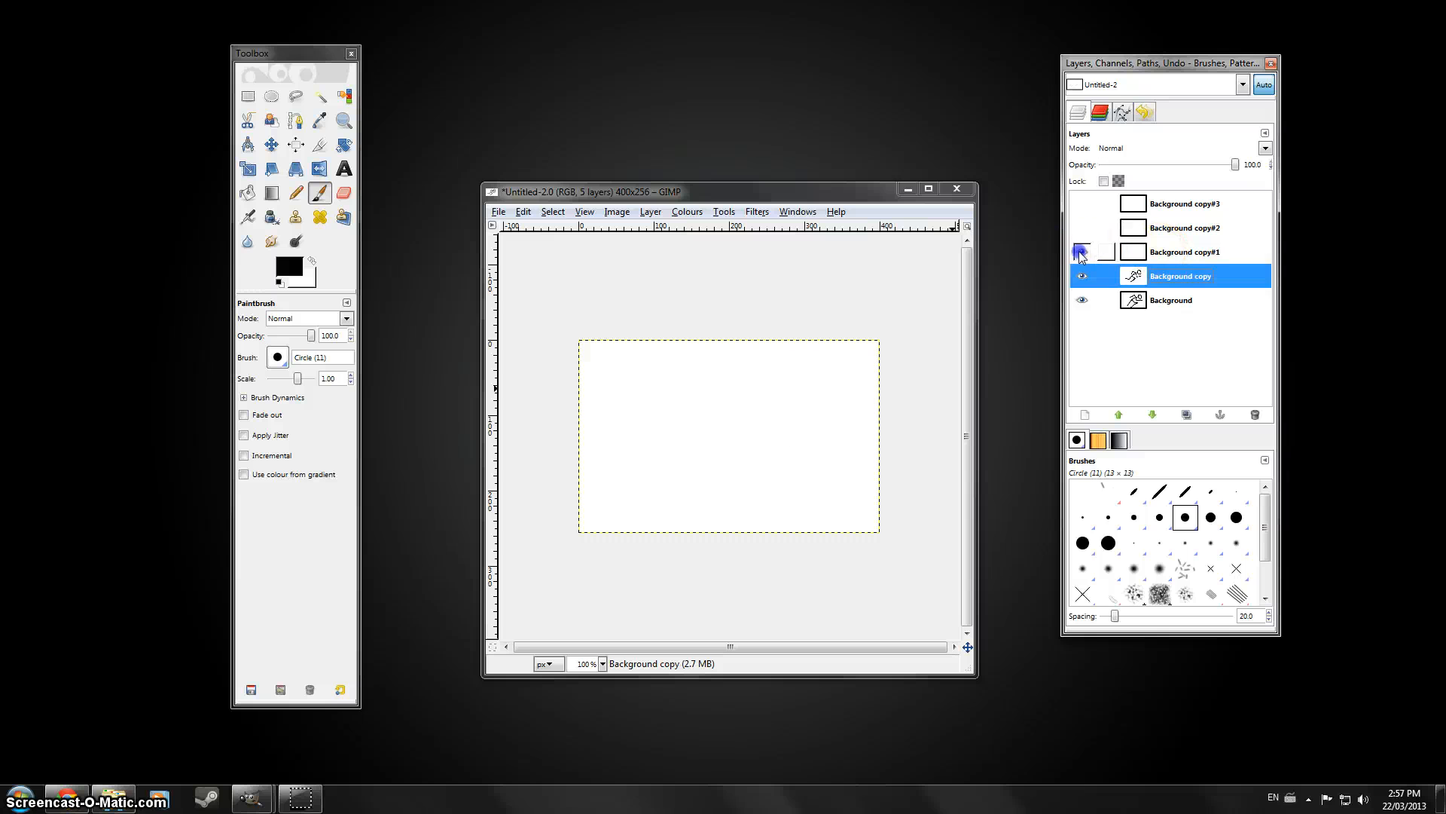
click(1160, 252)
drag(1235, 165, 1195, 166)
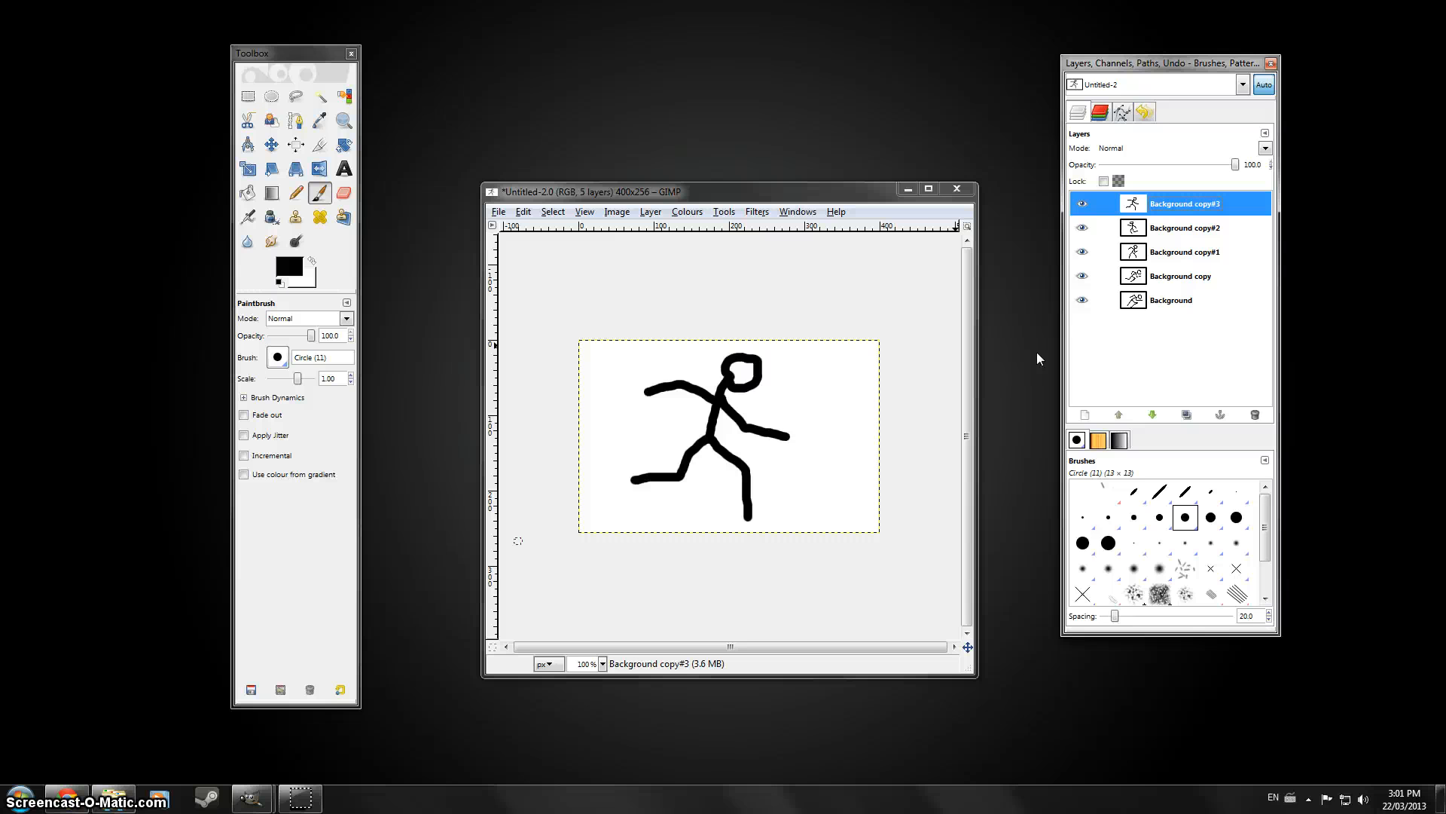
Rename the two lowest layers as Background (100ms) and Background copy (100ms) to give them a frame delay
double_click(1175, 302)
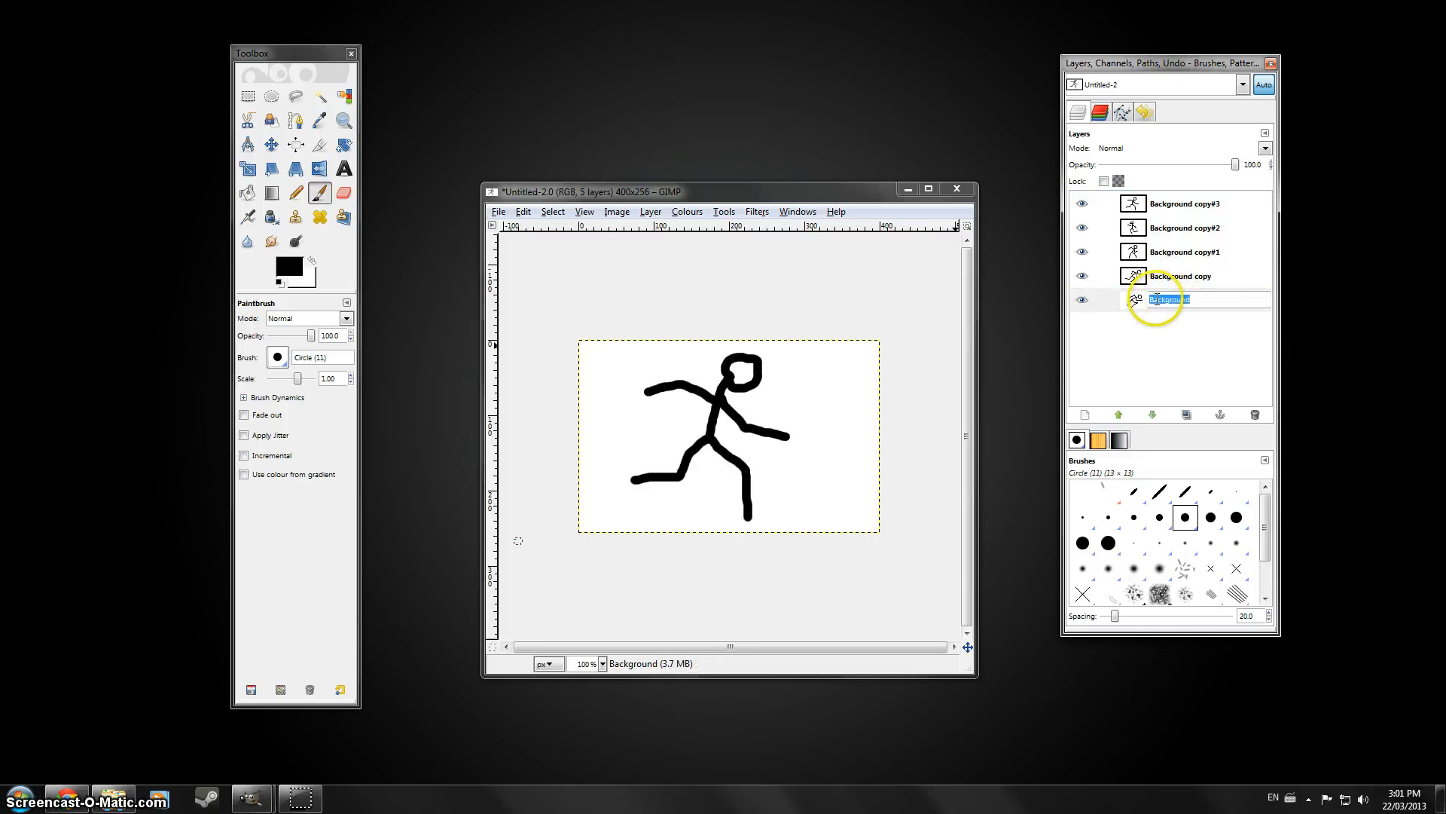
click(1203, 301)
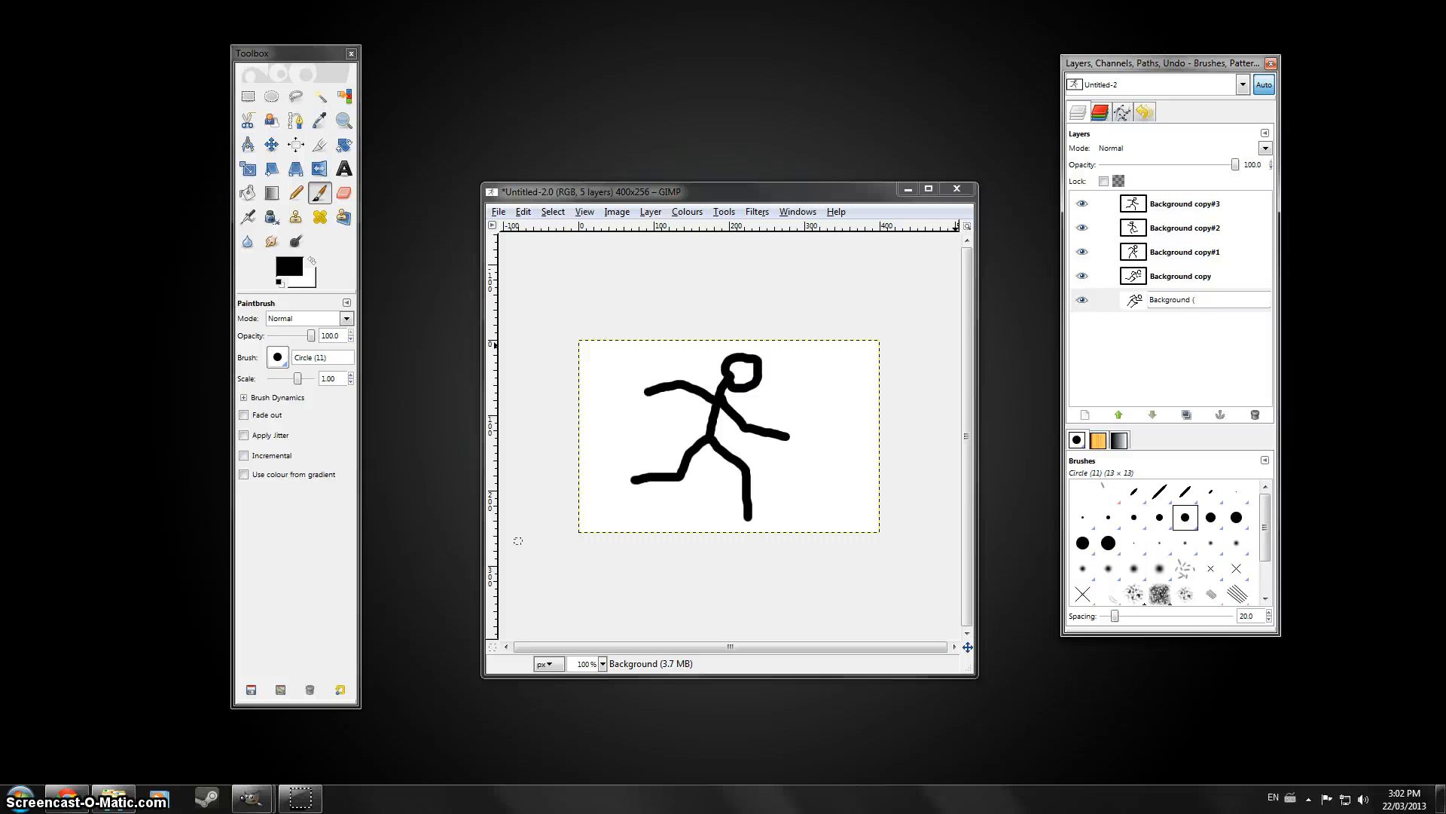
text((100)
key(Return)
double_click(1213, 275)
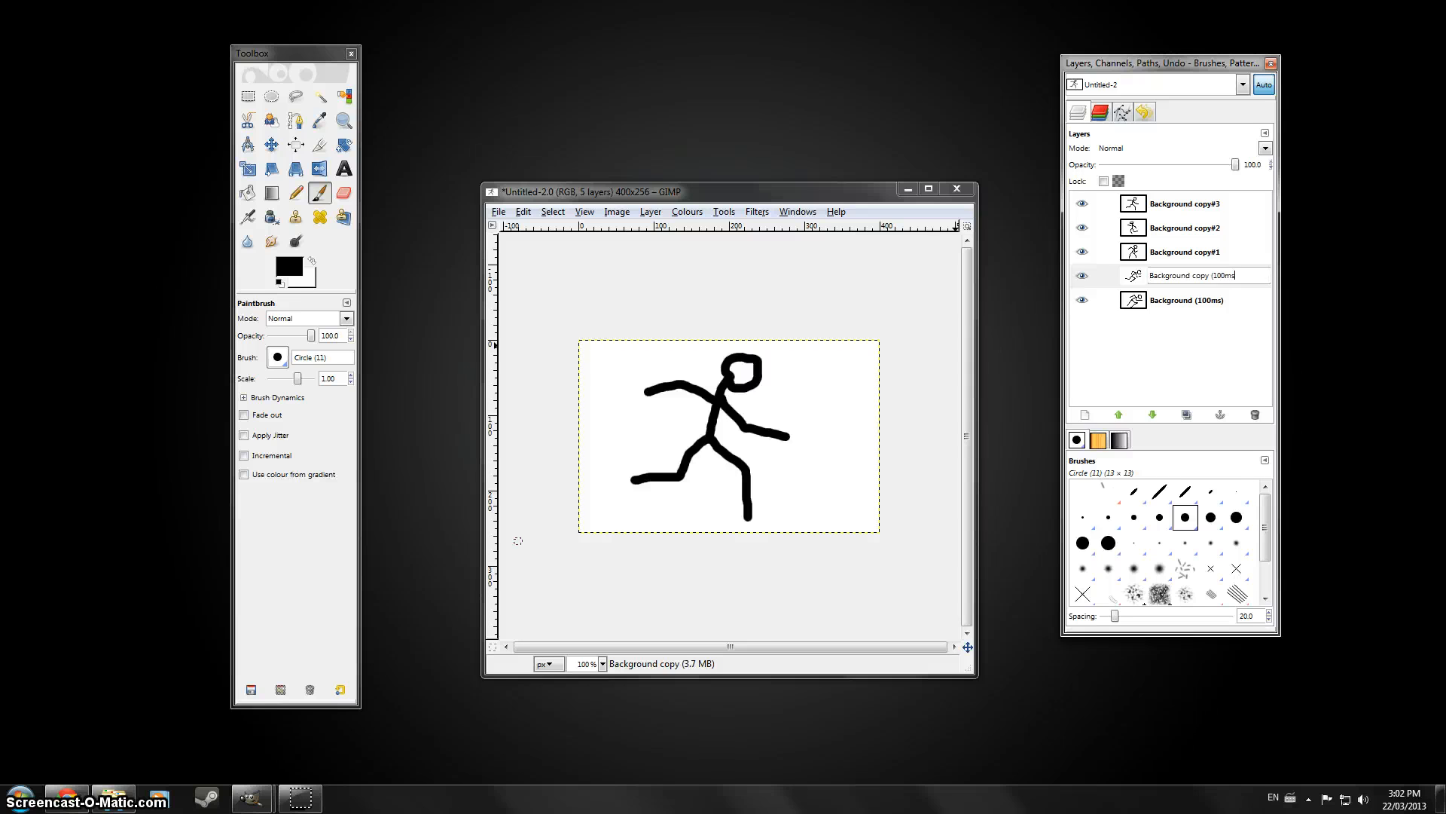
text((100ms))
key(Return)
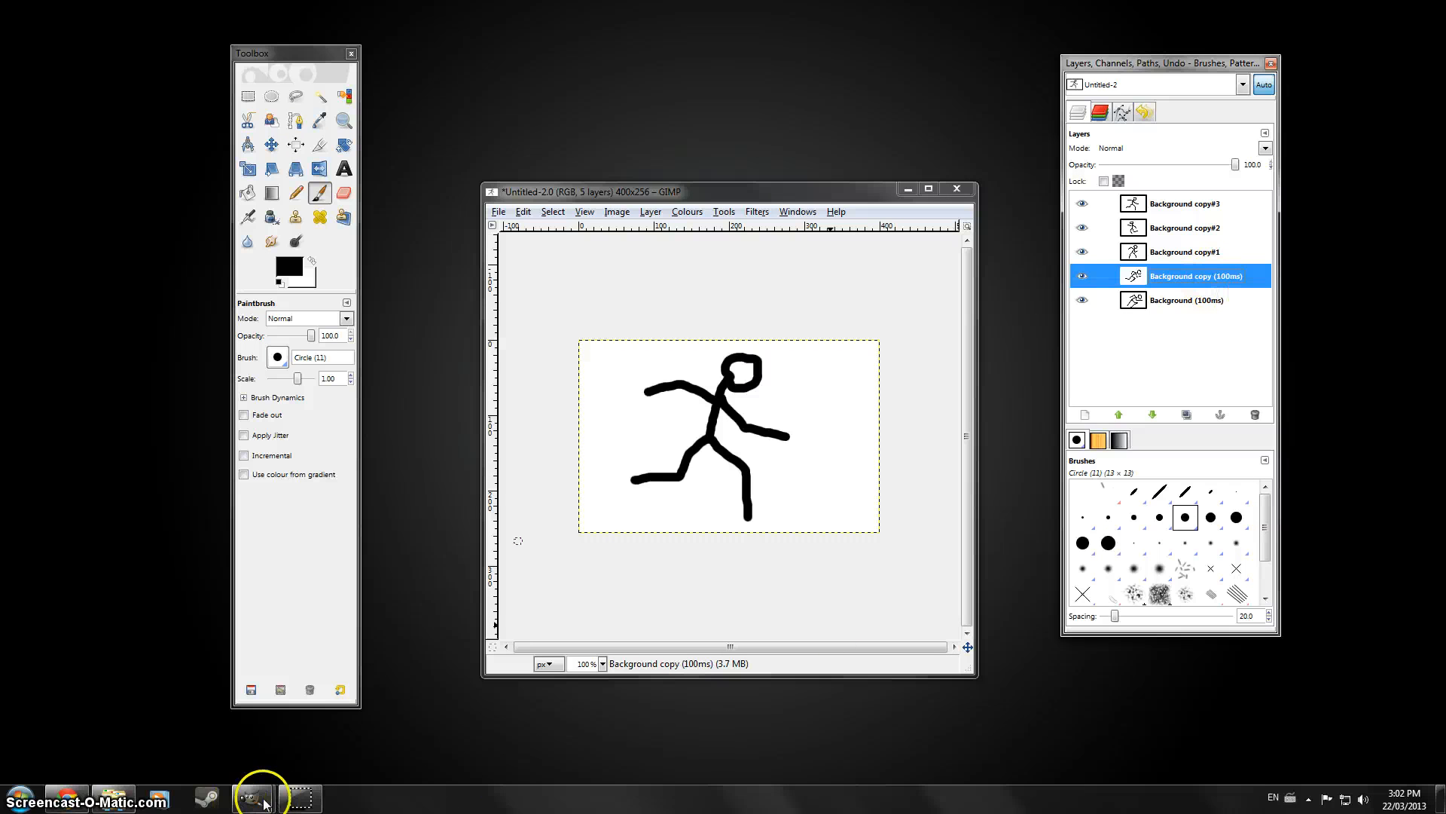
key(Home)
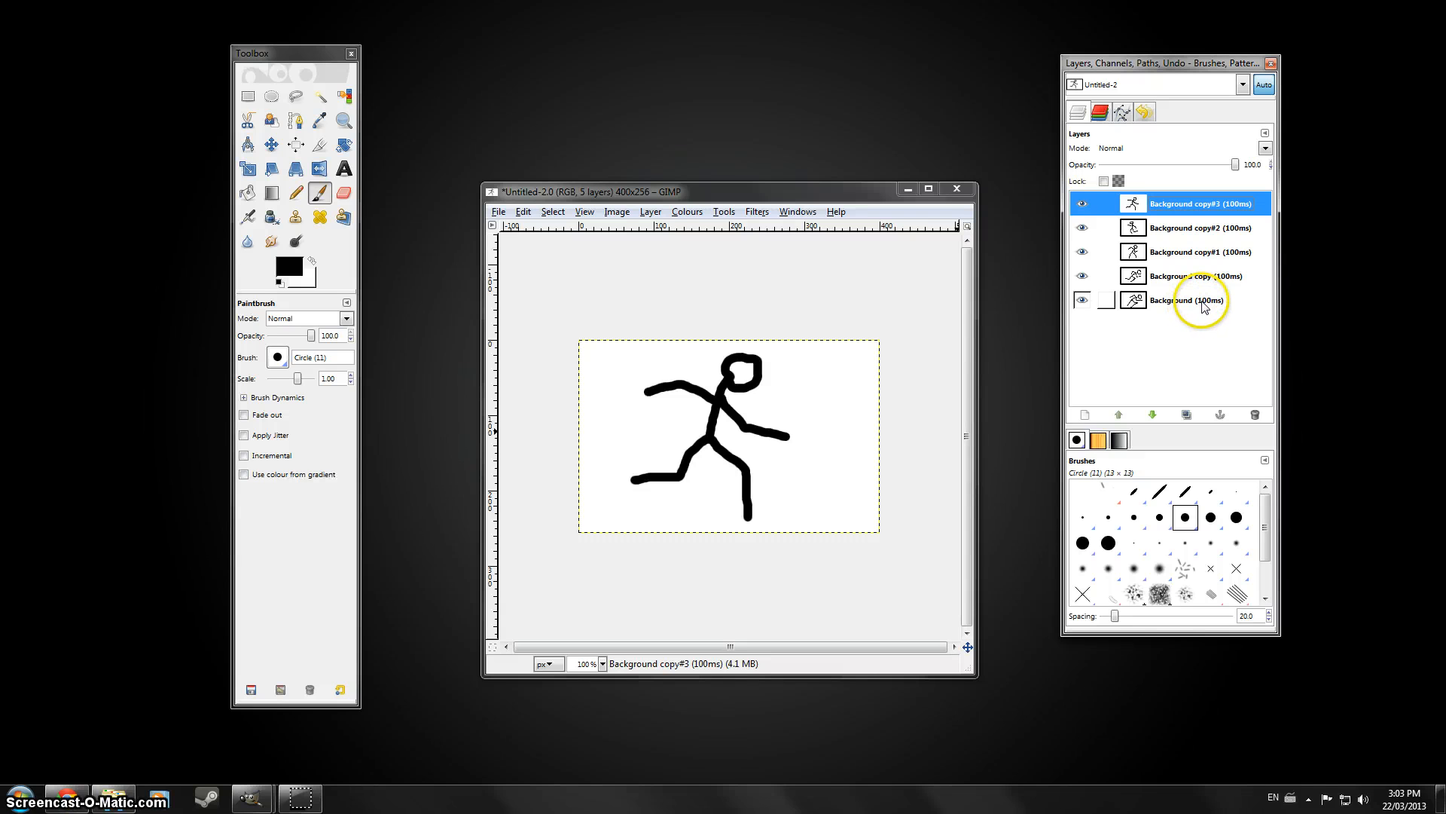
Duplicate the top layer, Background copy#3 (100ms), and delete the duplicate
click(1228, 205)
click(1186, 415)
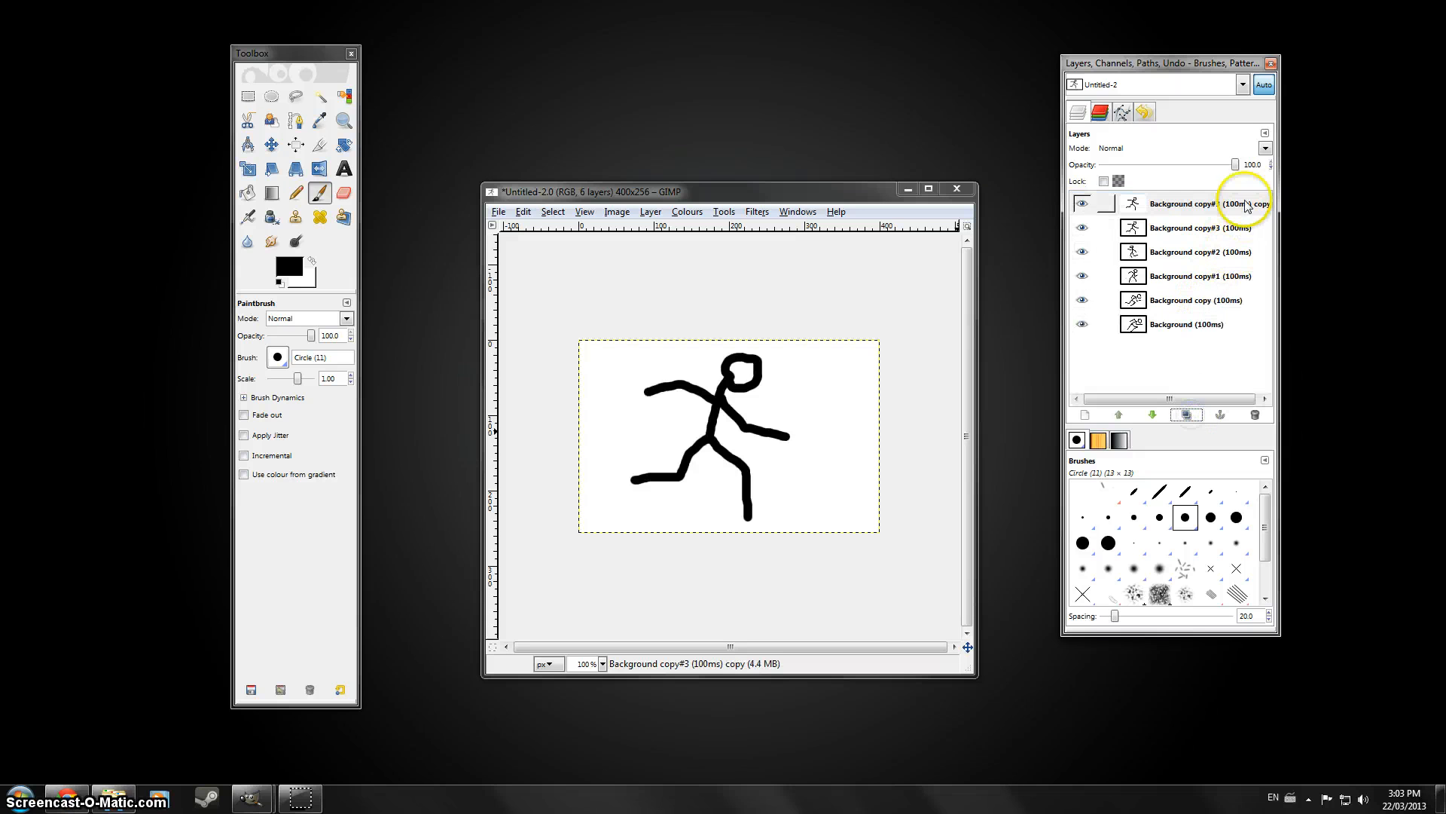
click(1255, 417)
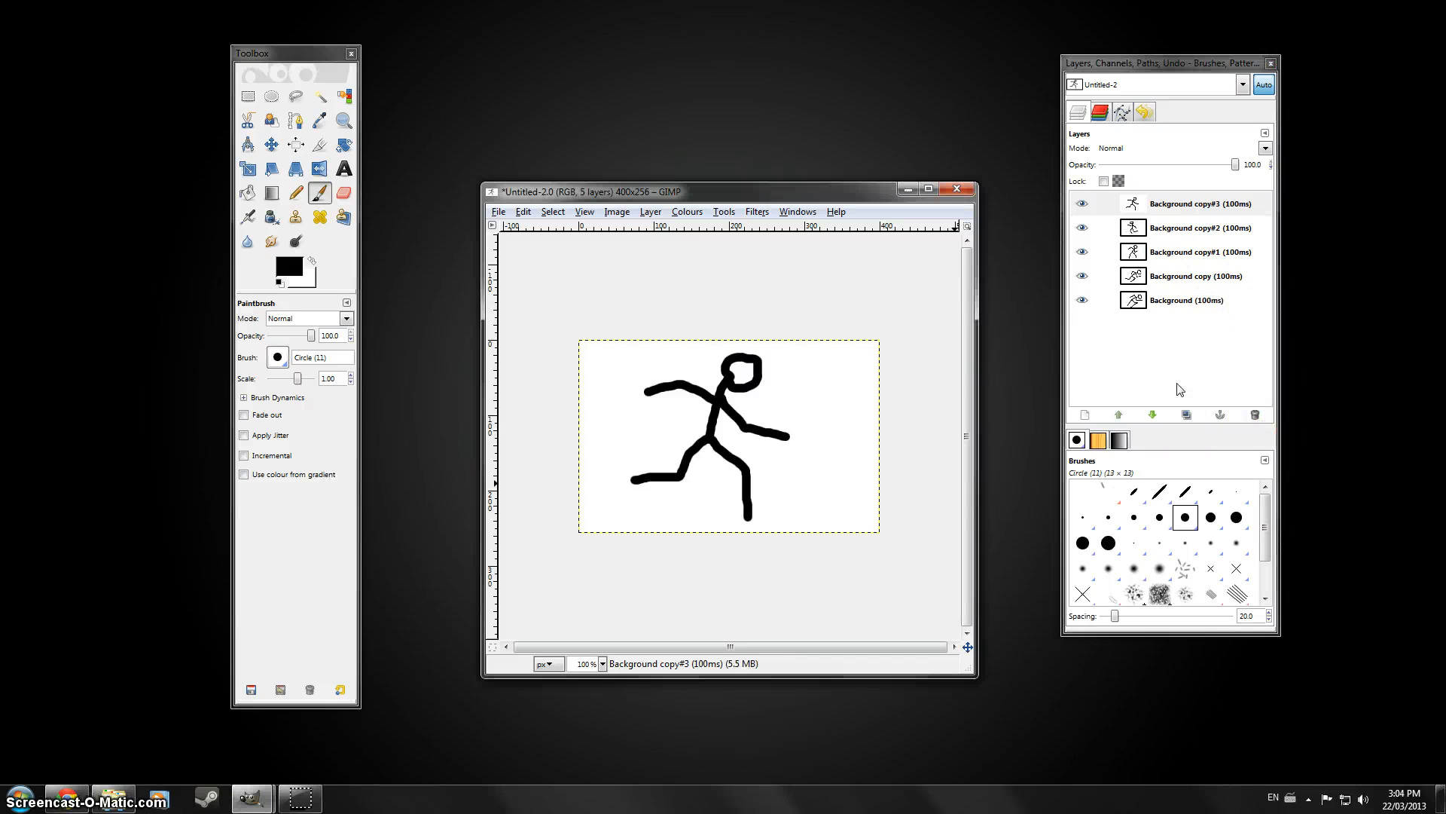
Preview the running animation at 100 ms per frame with animation Playback, stop it and close the preview
click(757, 213)
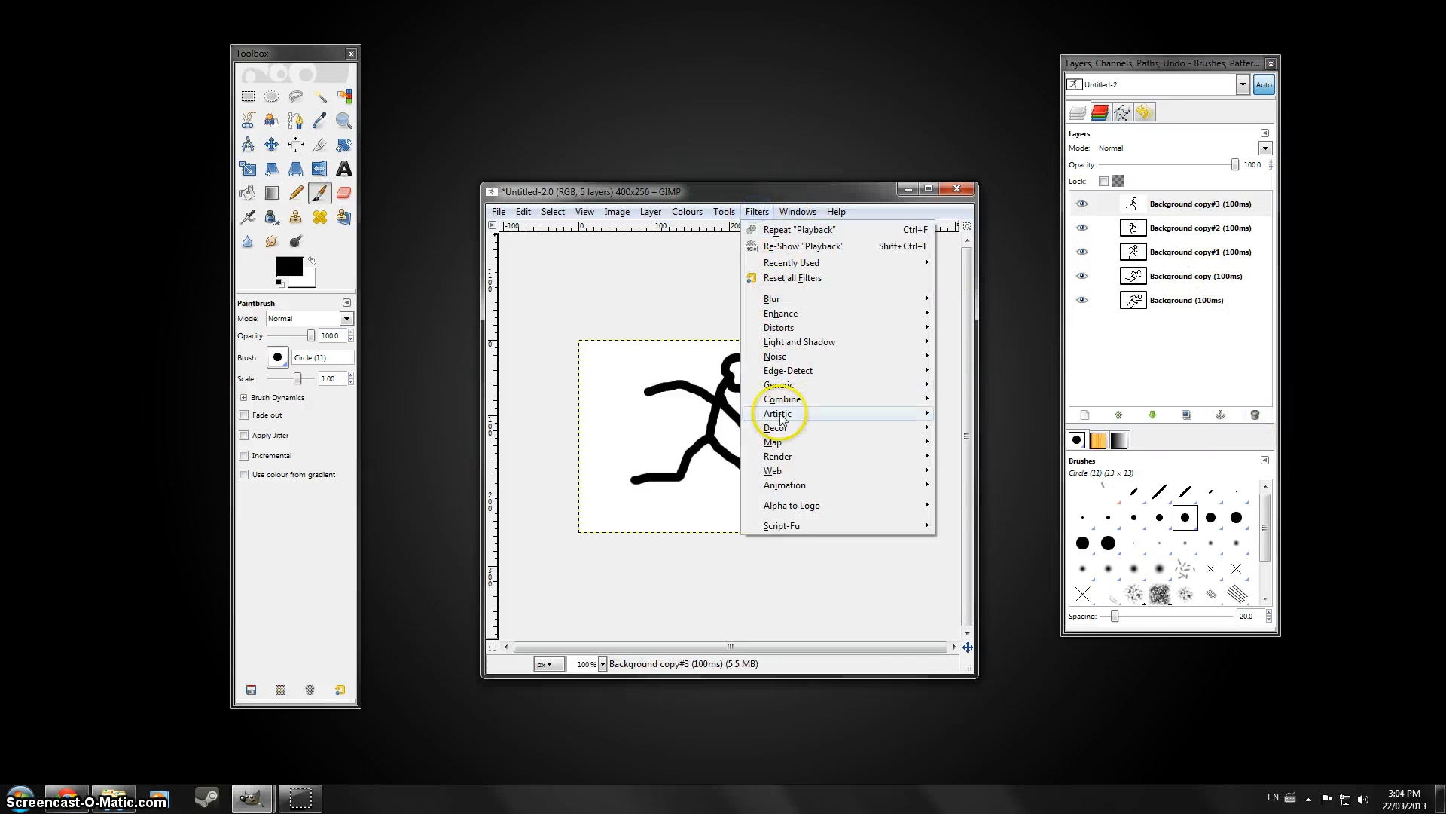
mouse_move(854, 490)
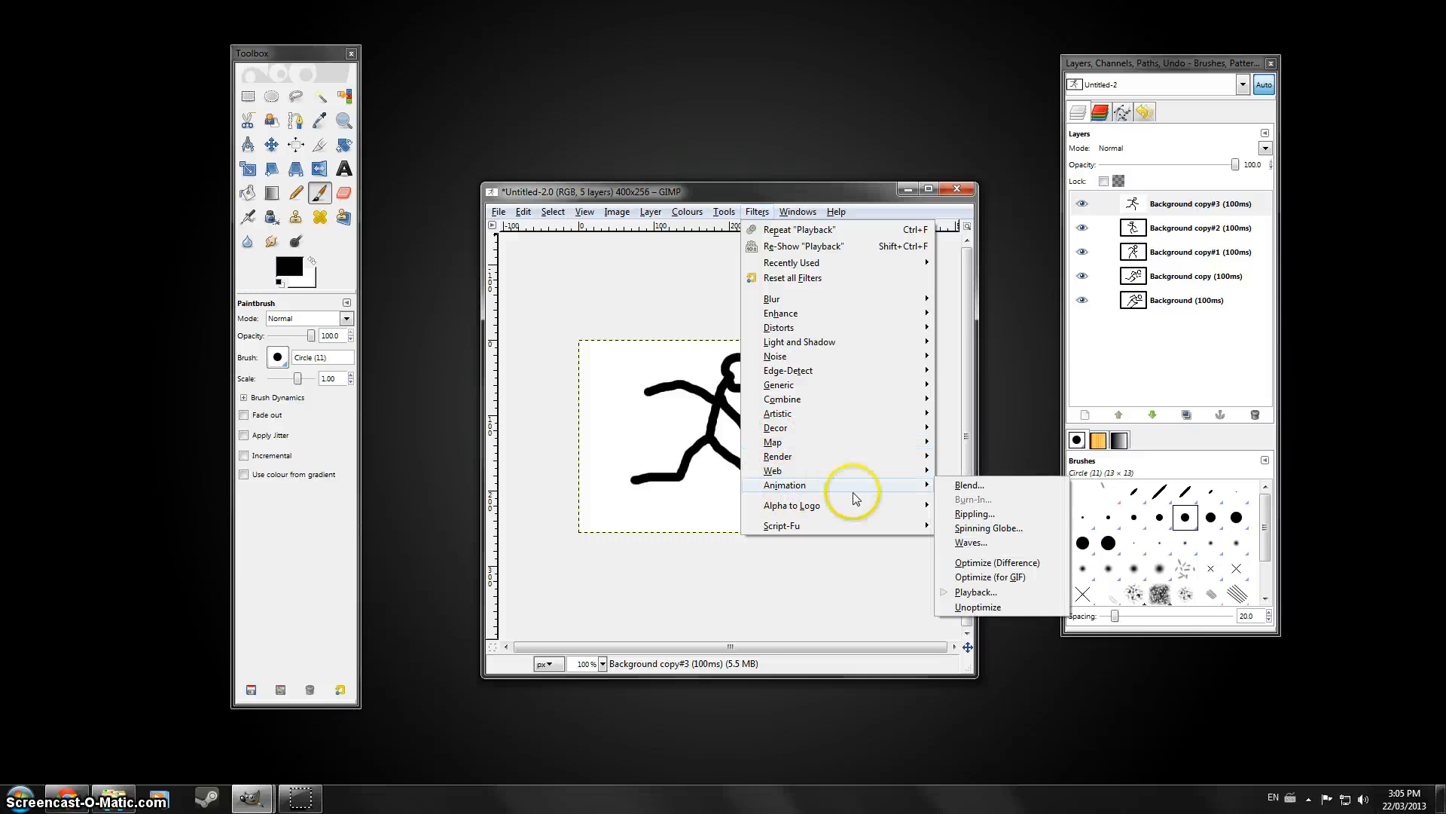
click(976, 592)
drag(566, 247, 767, 308)
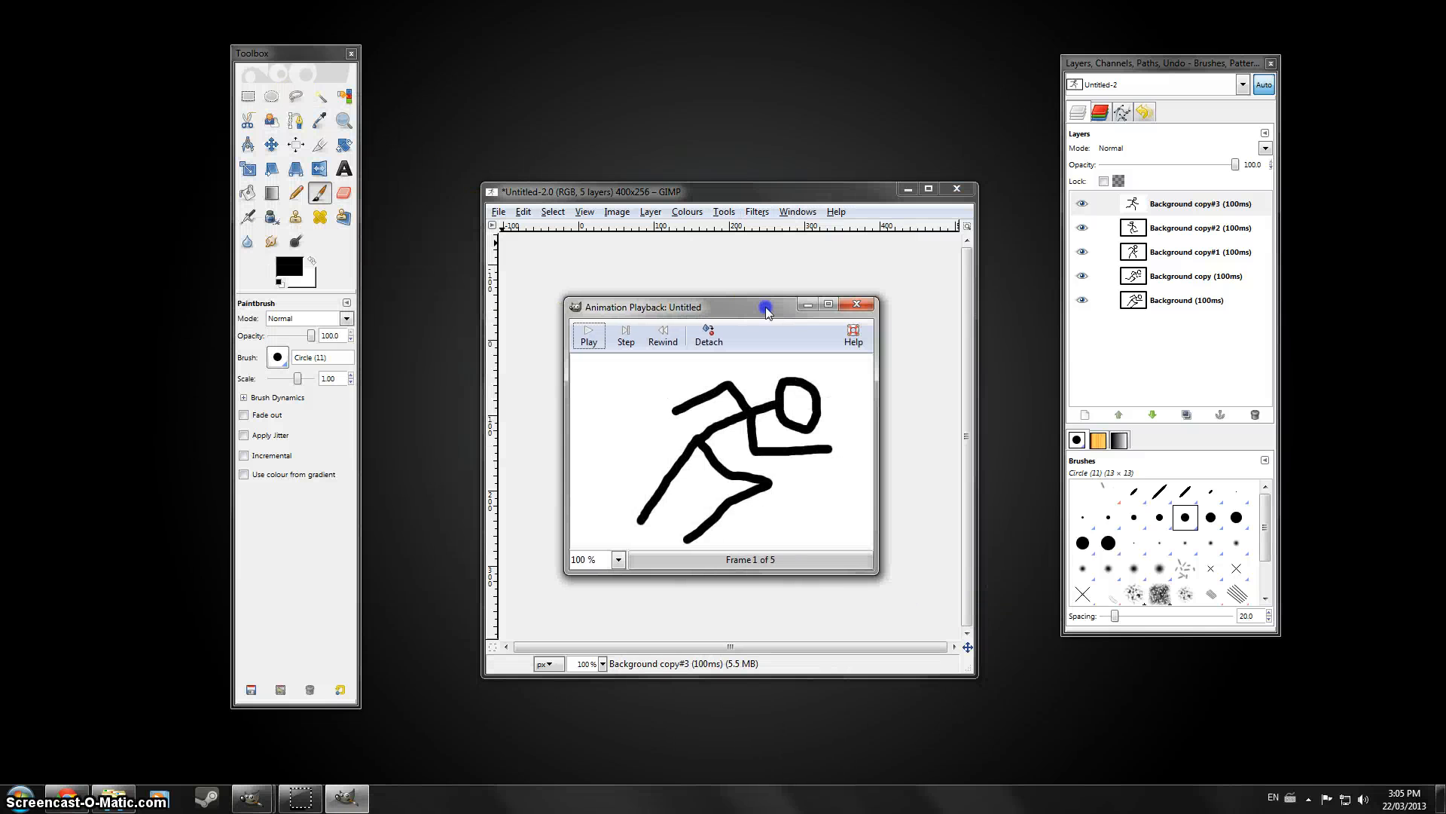
click(588, 333)
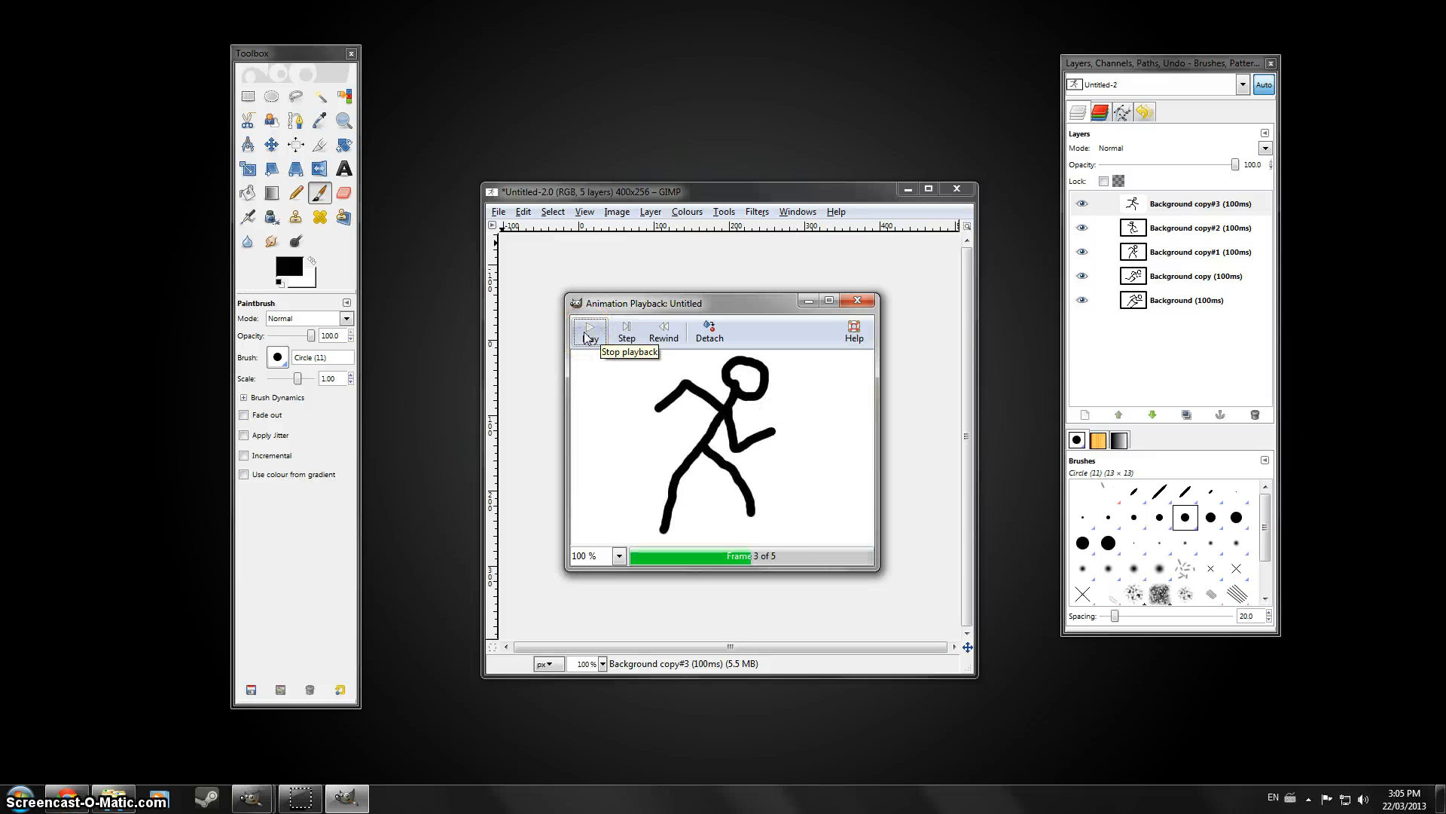
click(586, 335)
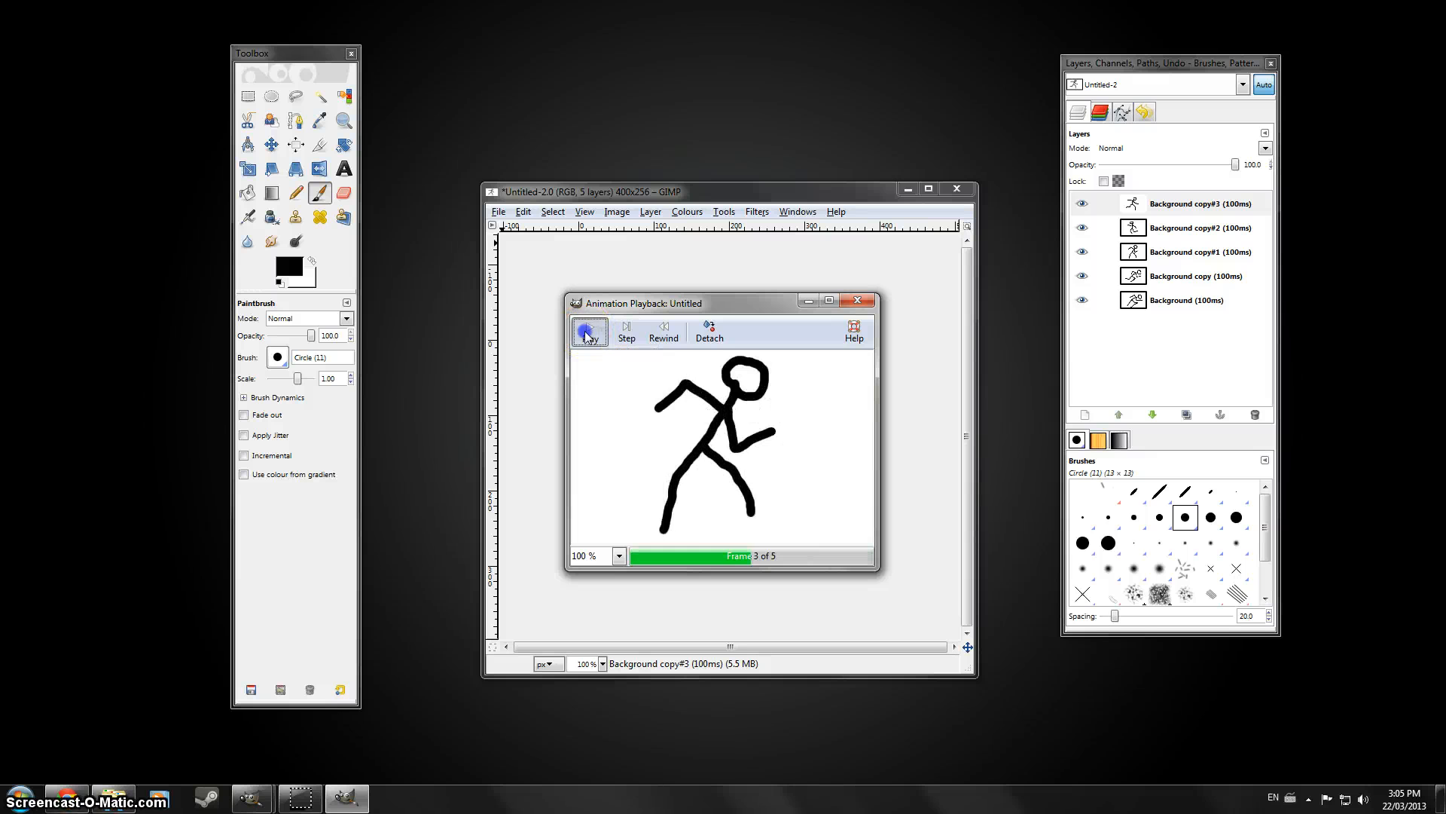
click(859, 302)
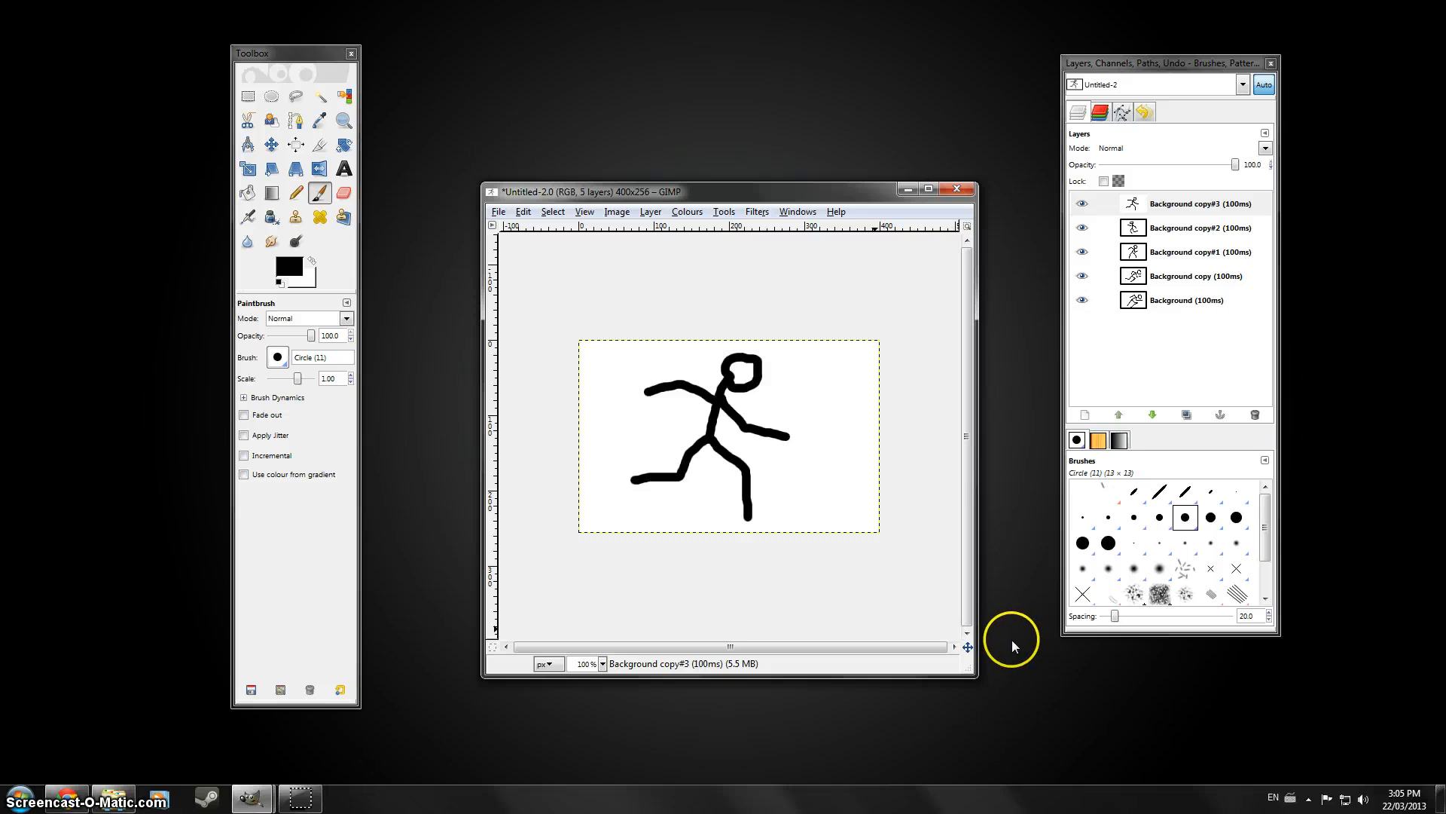
Change the frame delay in all five layer names to (500ms)
click(1209, 302)
double_click(1206, 303)
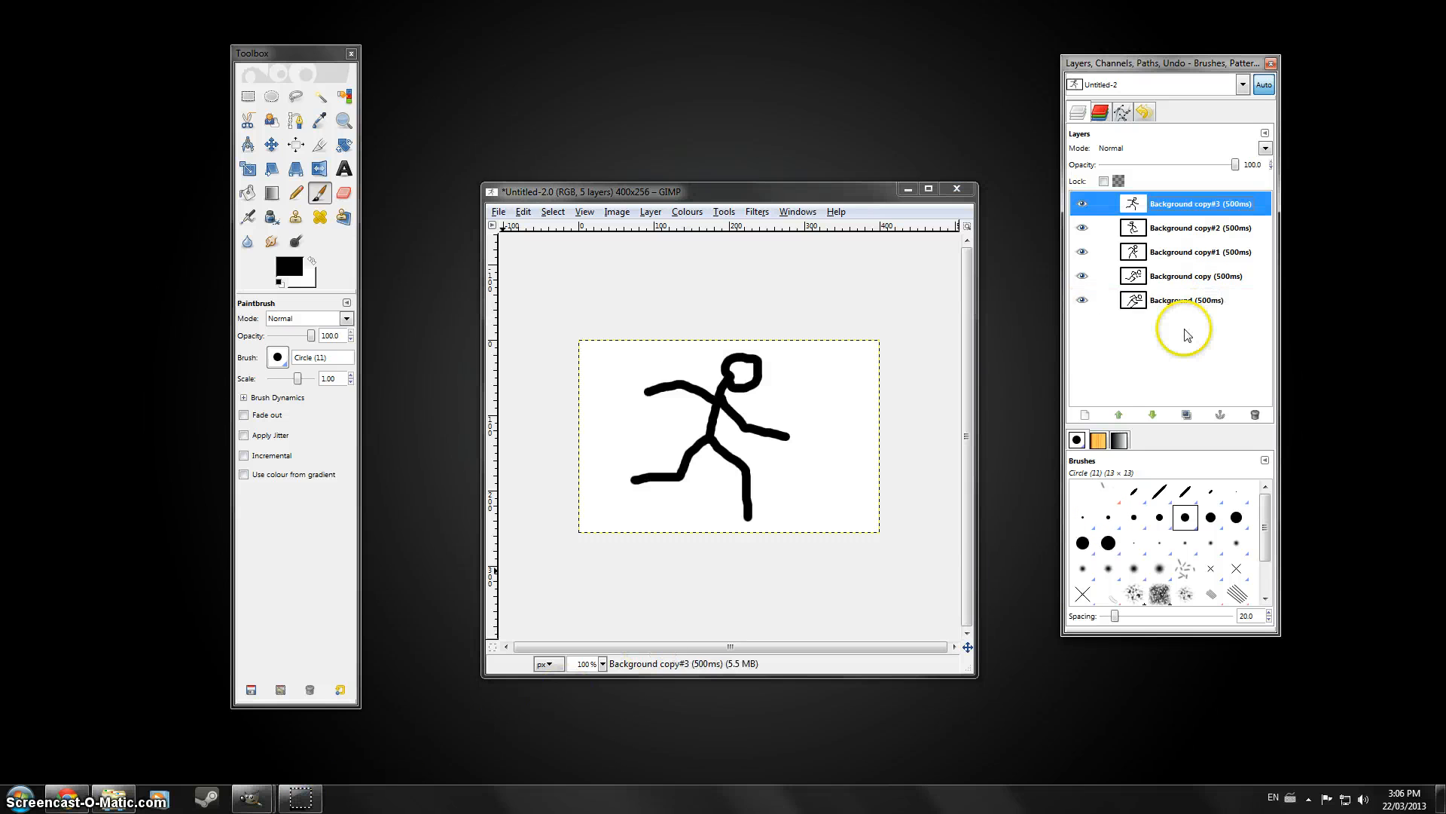
Play the animation at 500 ms per frame in the animation Playback preview, and close the preview
click(757, 212)
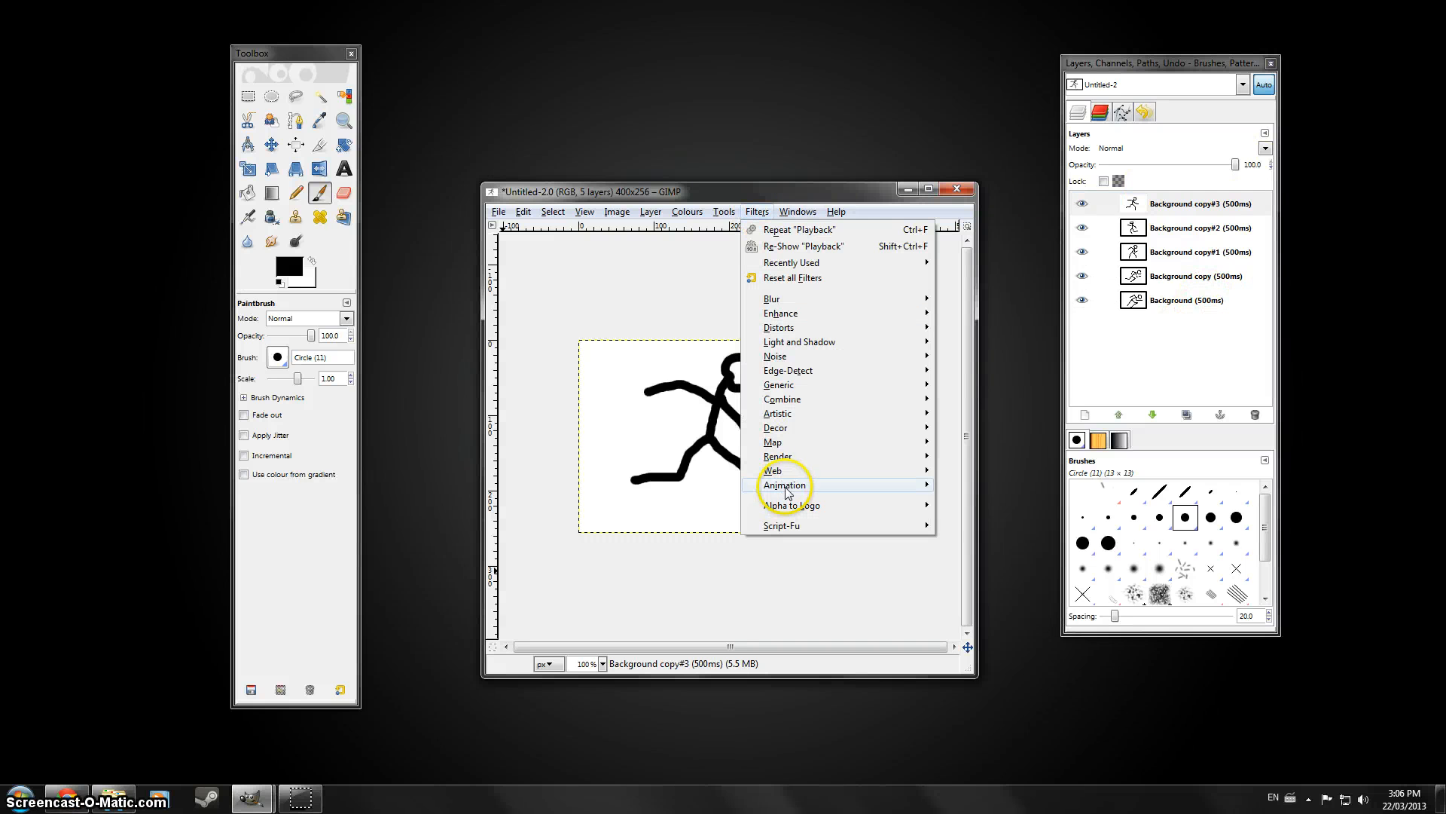
mouse_move(802, 484)
click(945, 592)
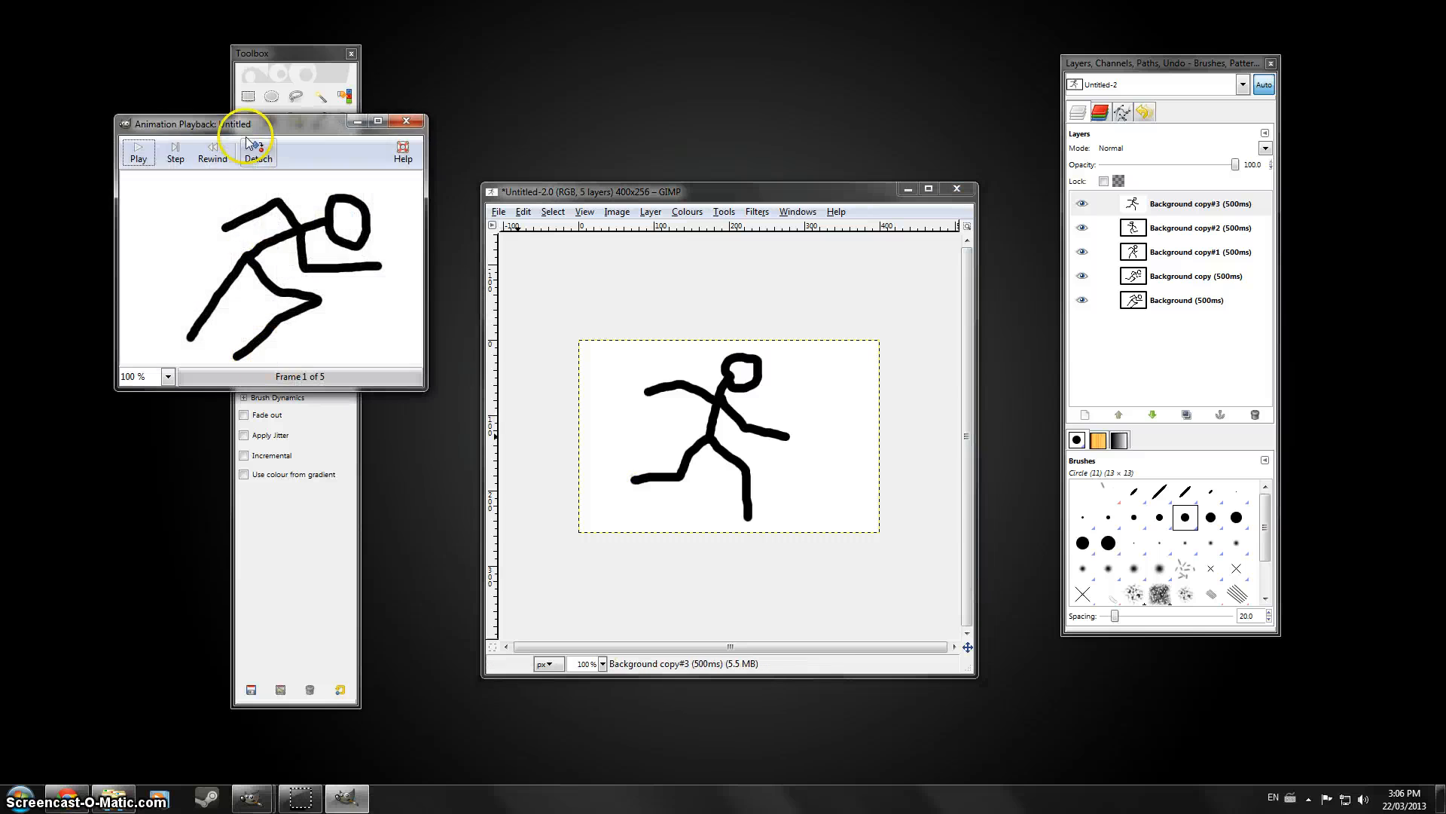
drag(226, 119, 700, 302)
click(612, 327)
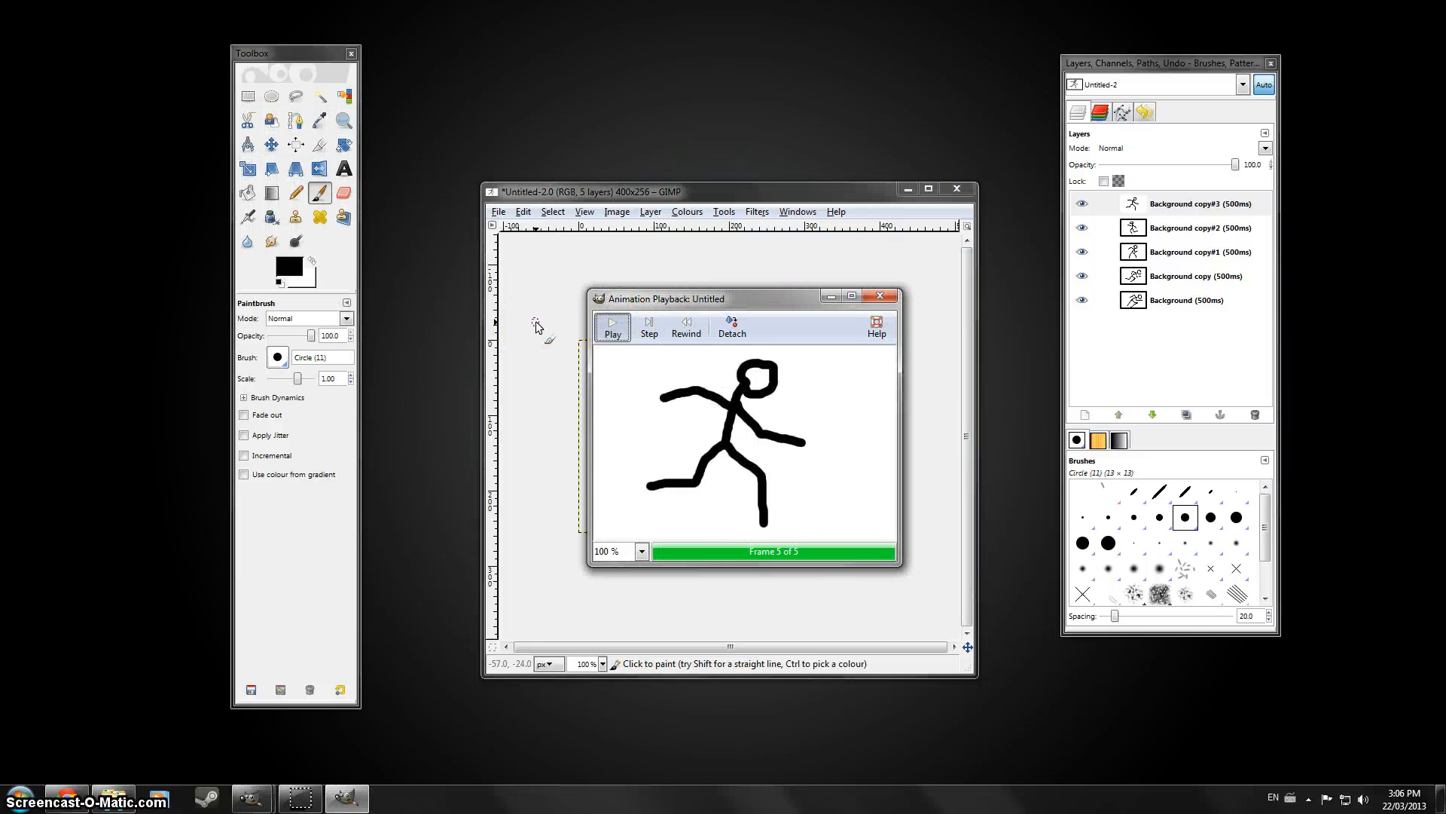
click(879, 299)
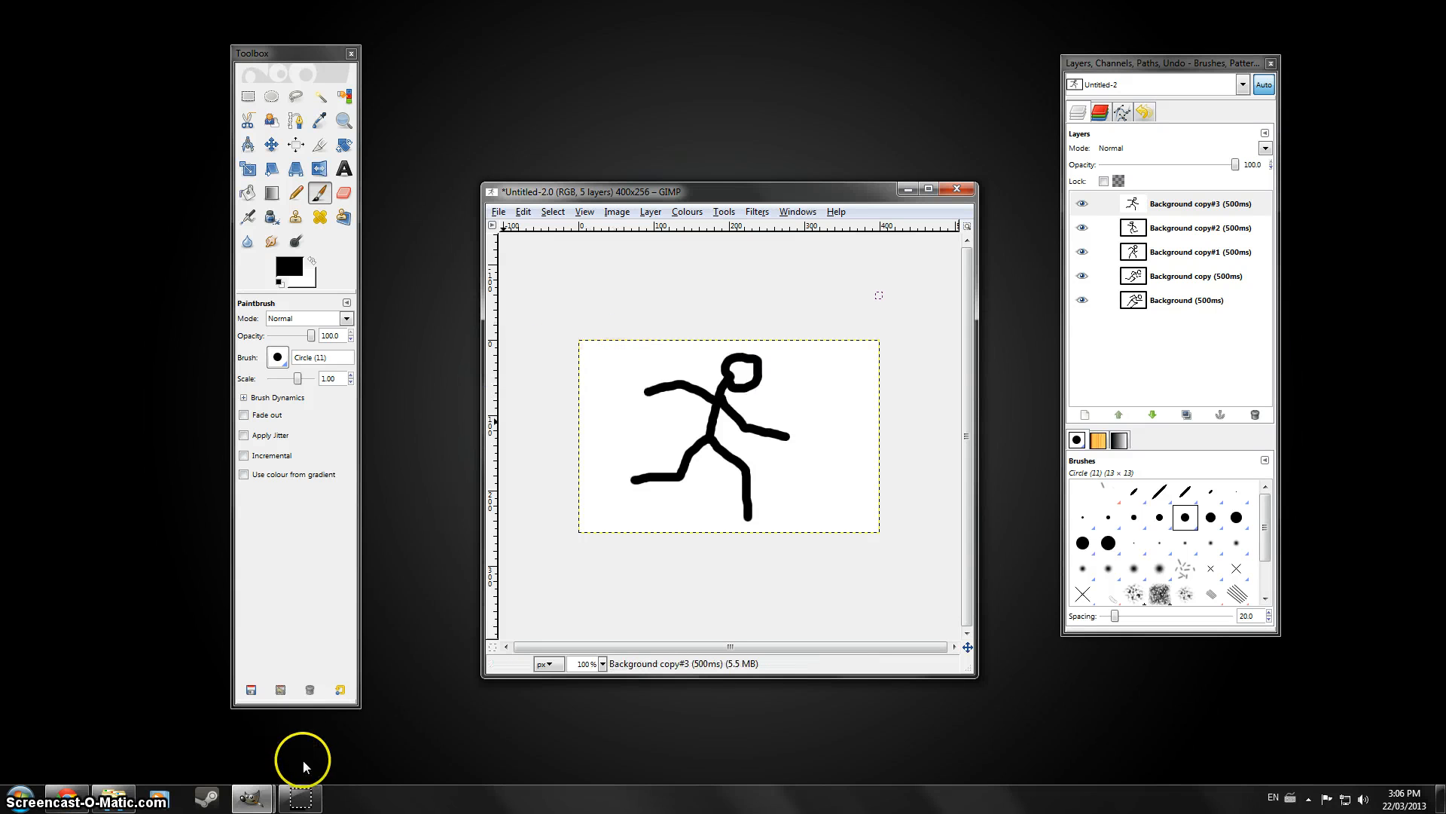
Save the image under the new name test01.gif in the screen cast folder, with GIF image as the file type
click(305, 796)
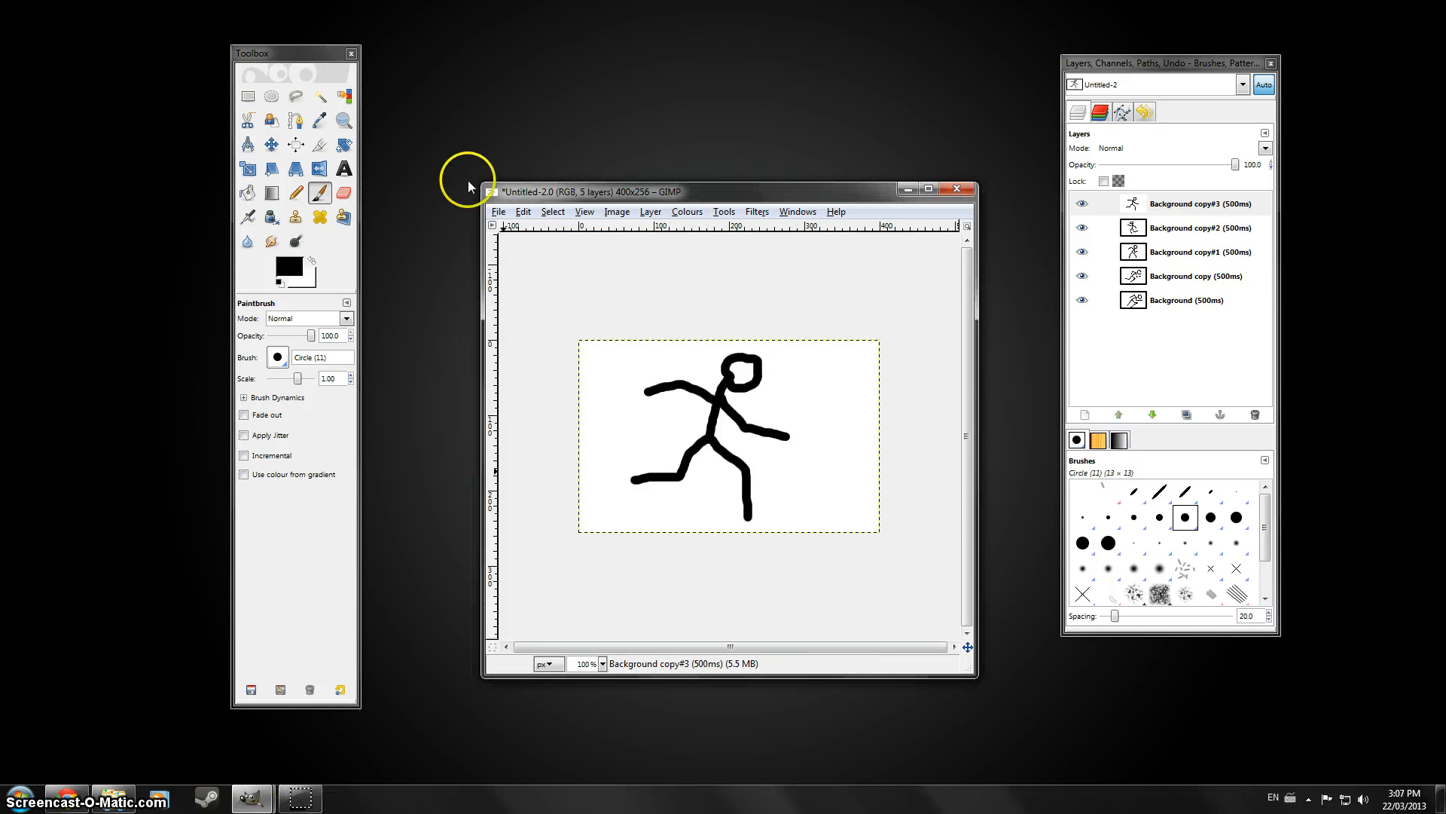
click(498, 213)
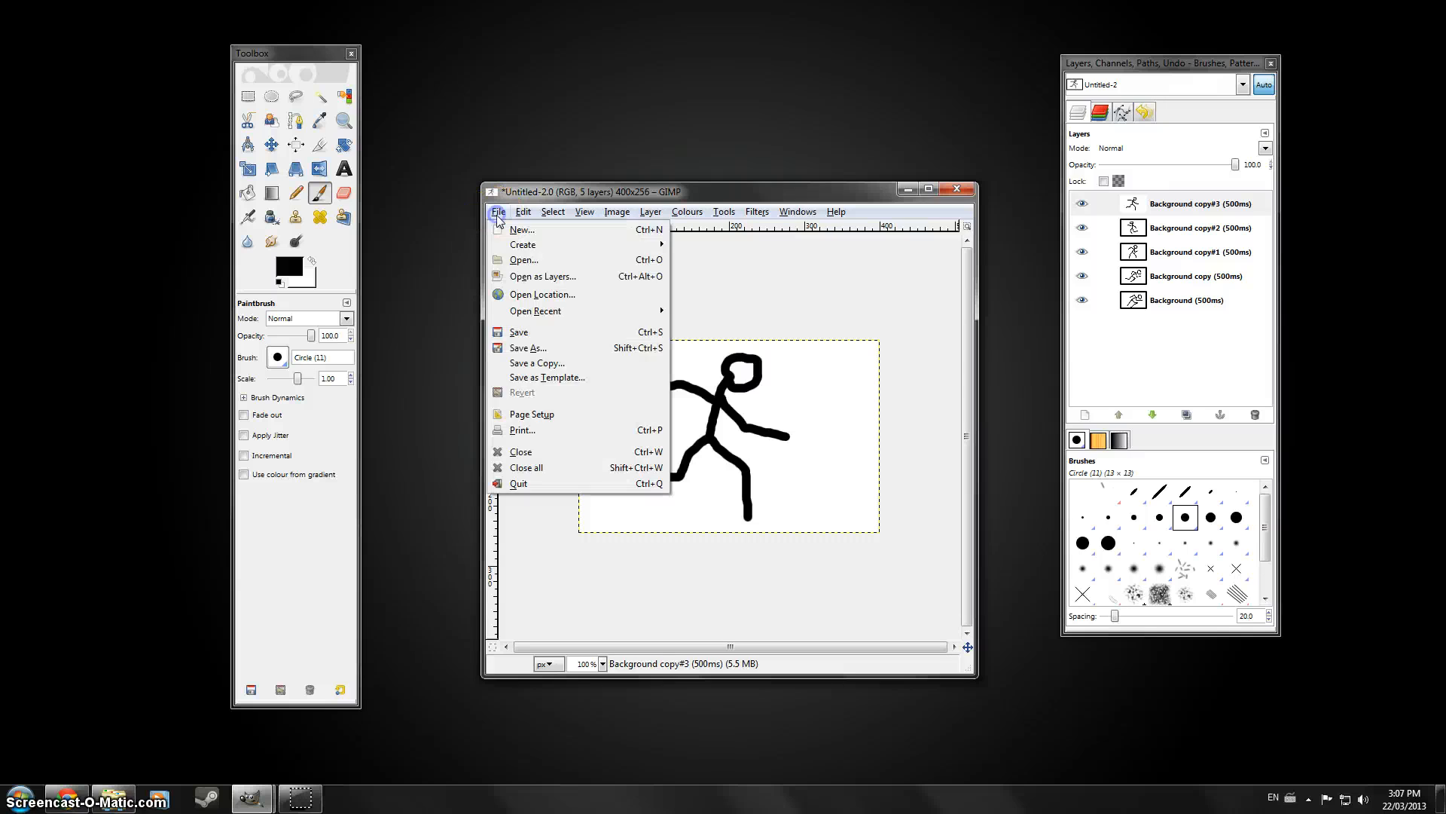
click(528, 348)
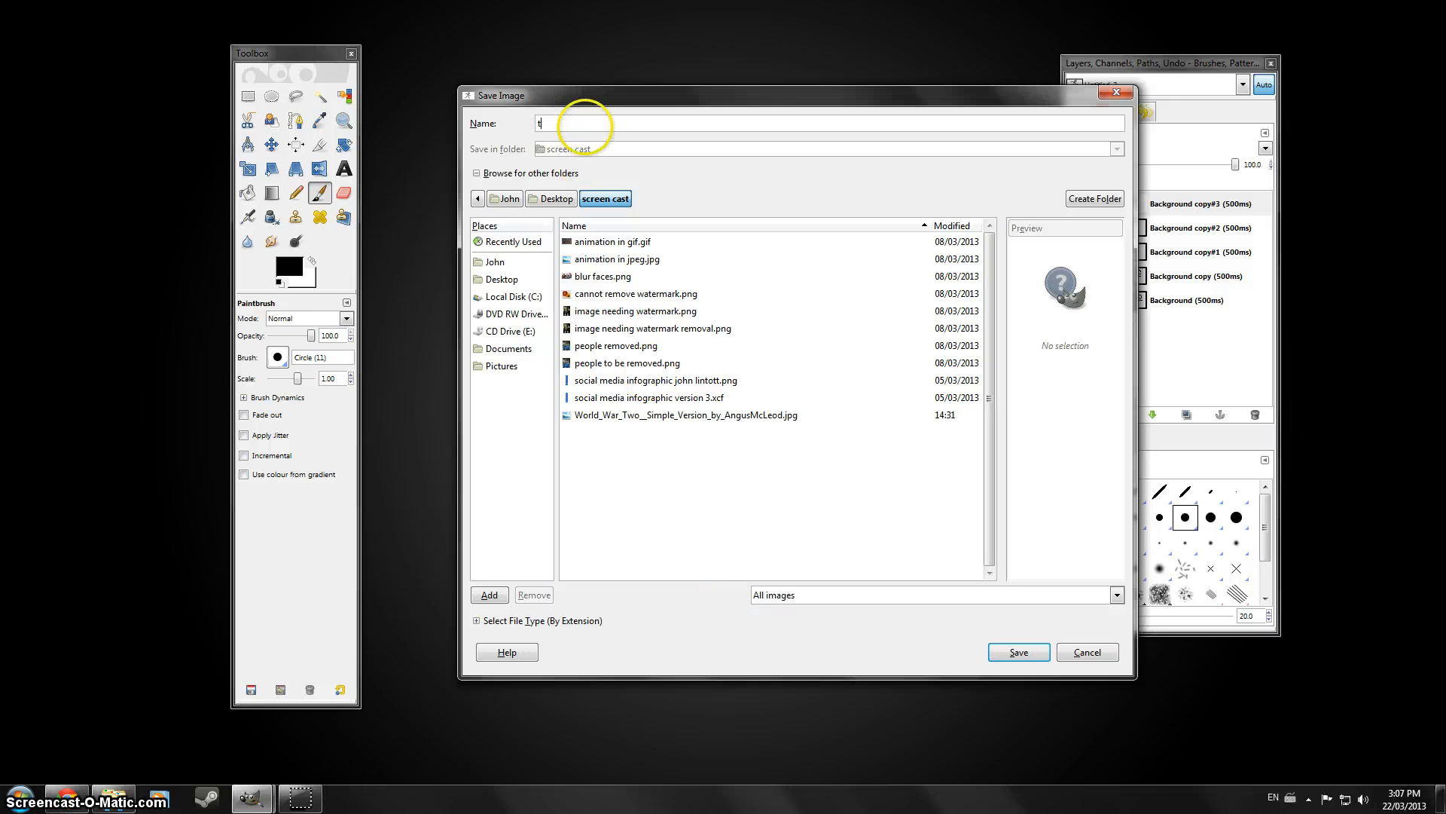
text(1)
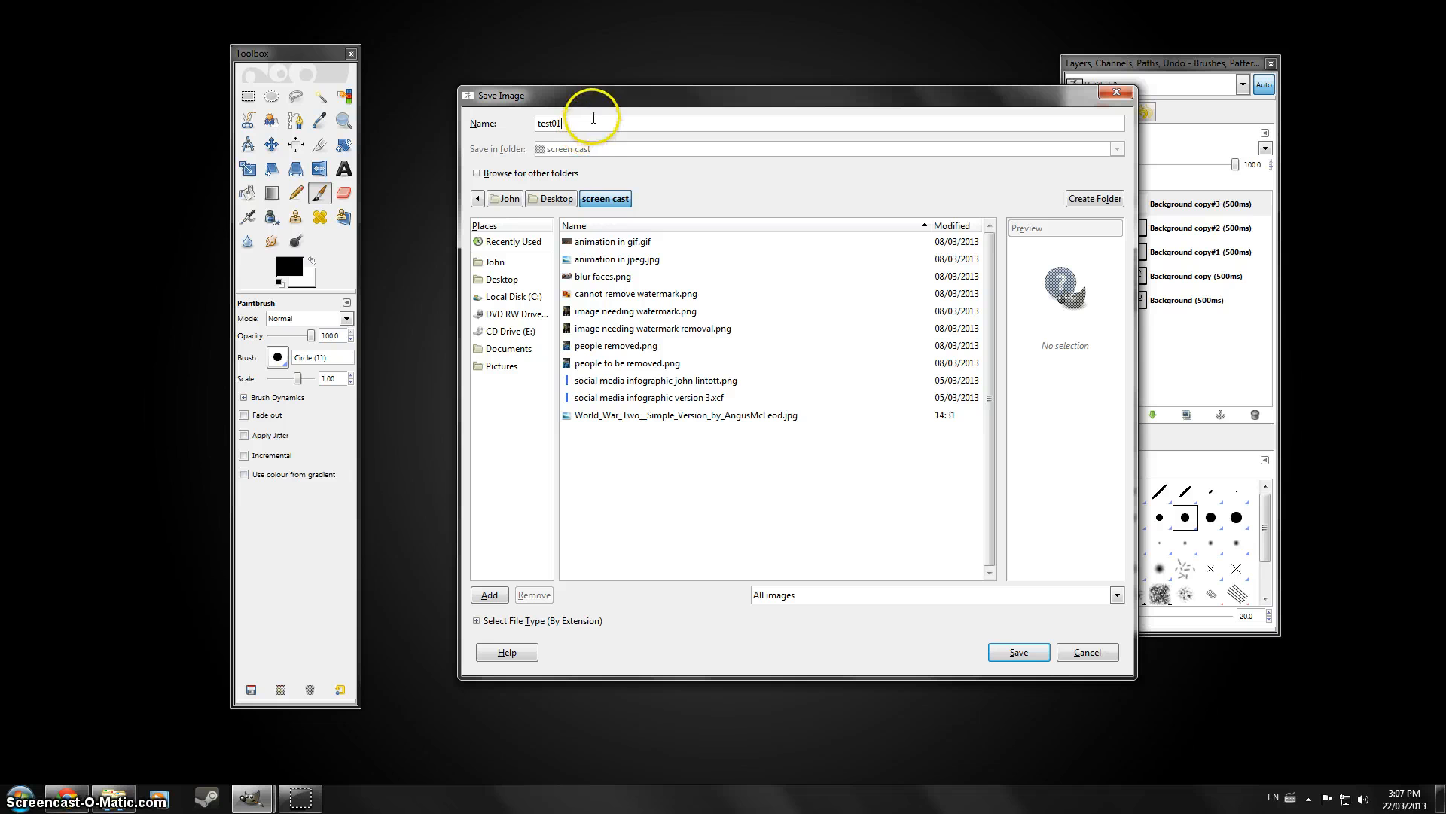
click(498, 623)
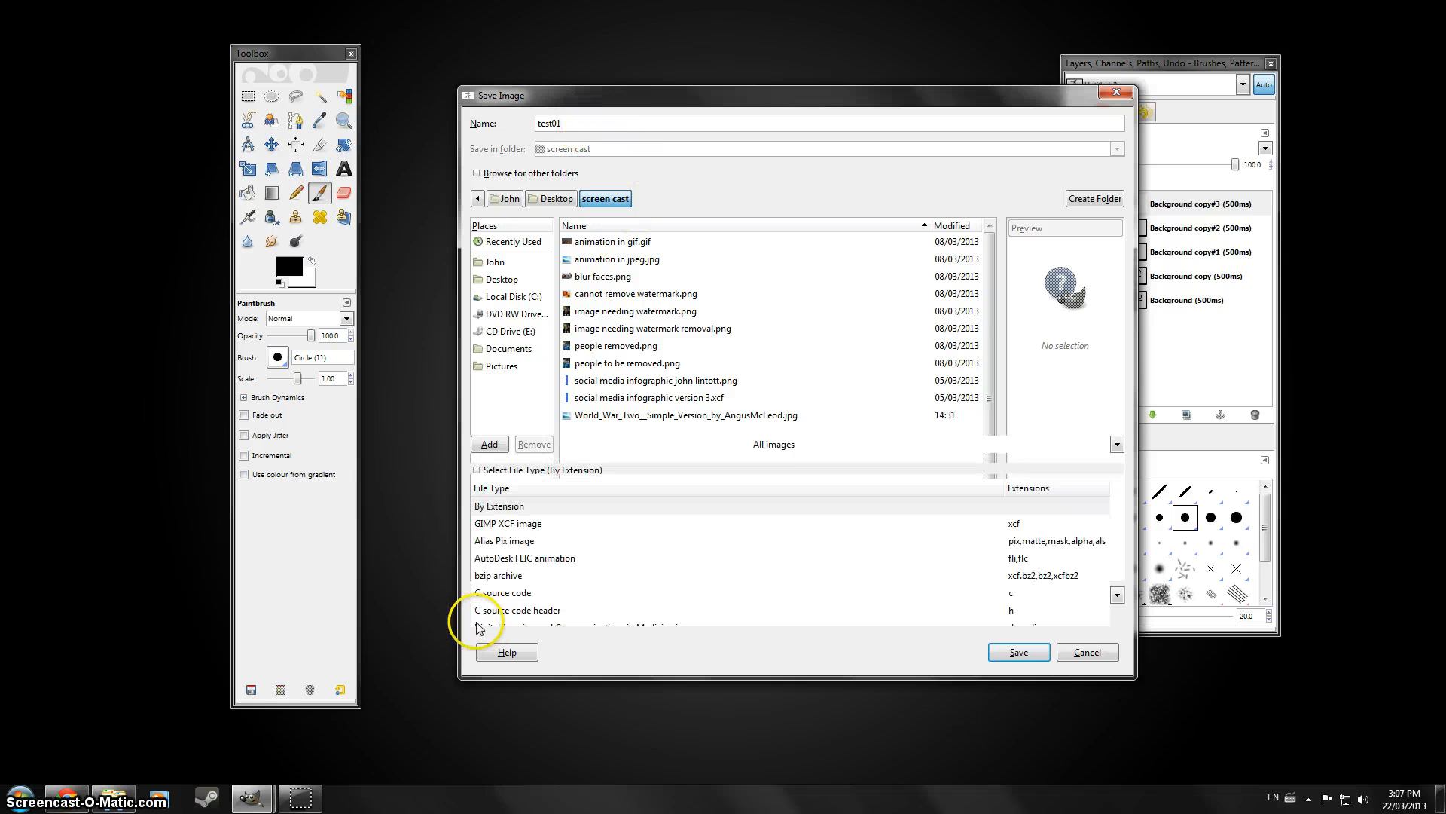
drag(1117, 503, 1120, 532)
click(488, 553)
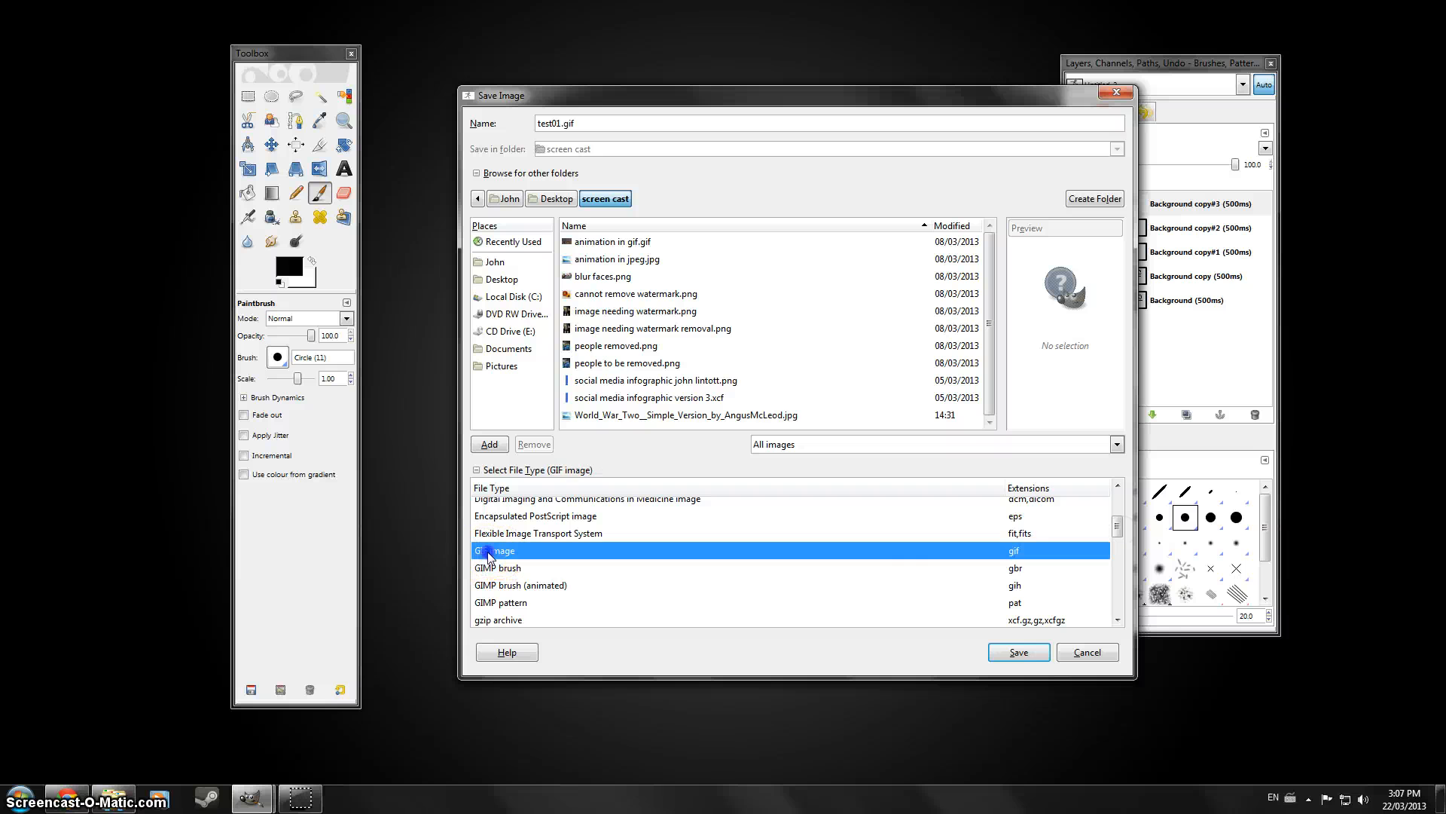
click(1018, 653)
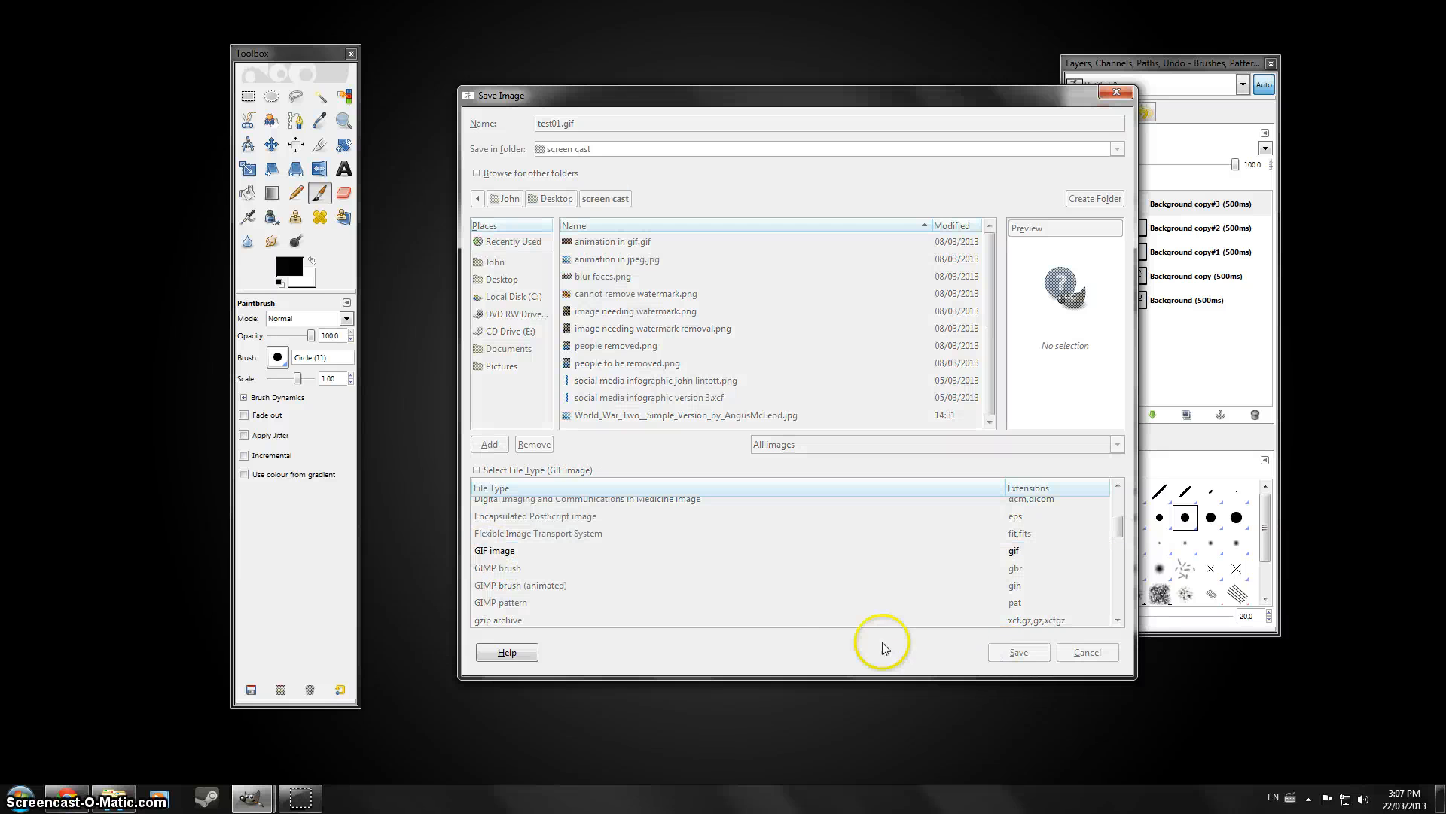
Export the layers as an animation with default indexed conversion, and save the GIF looping forever with a 100 ms delay where unspecified
drag(383, 185, 840, 275)
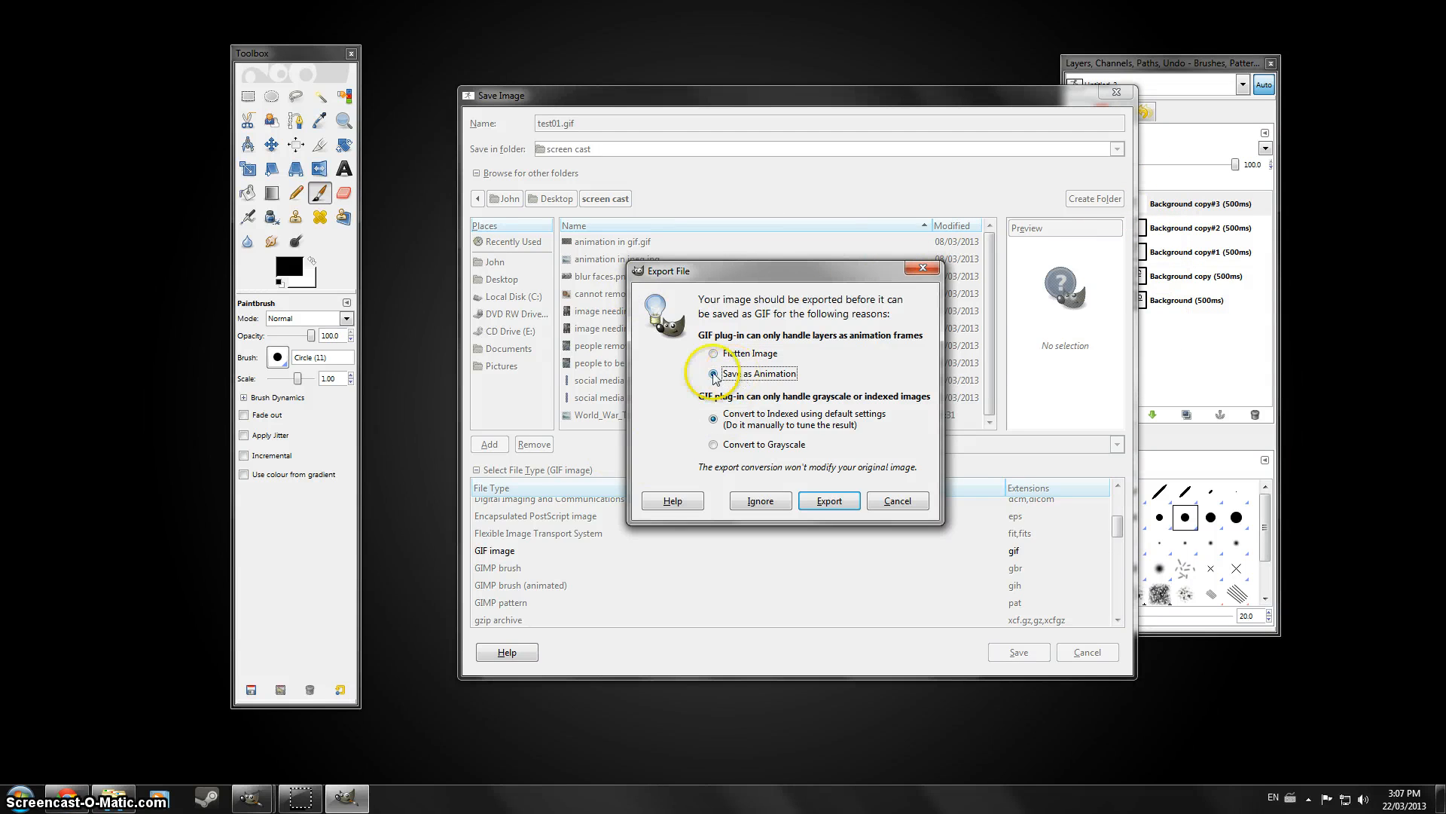
click(830, 501)
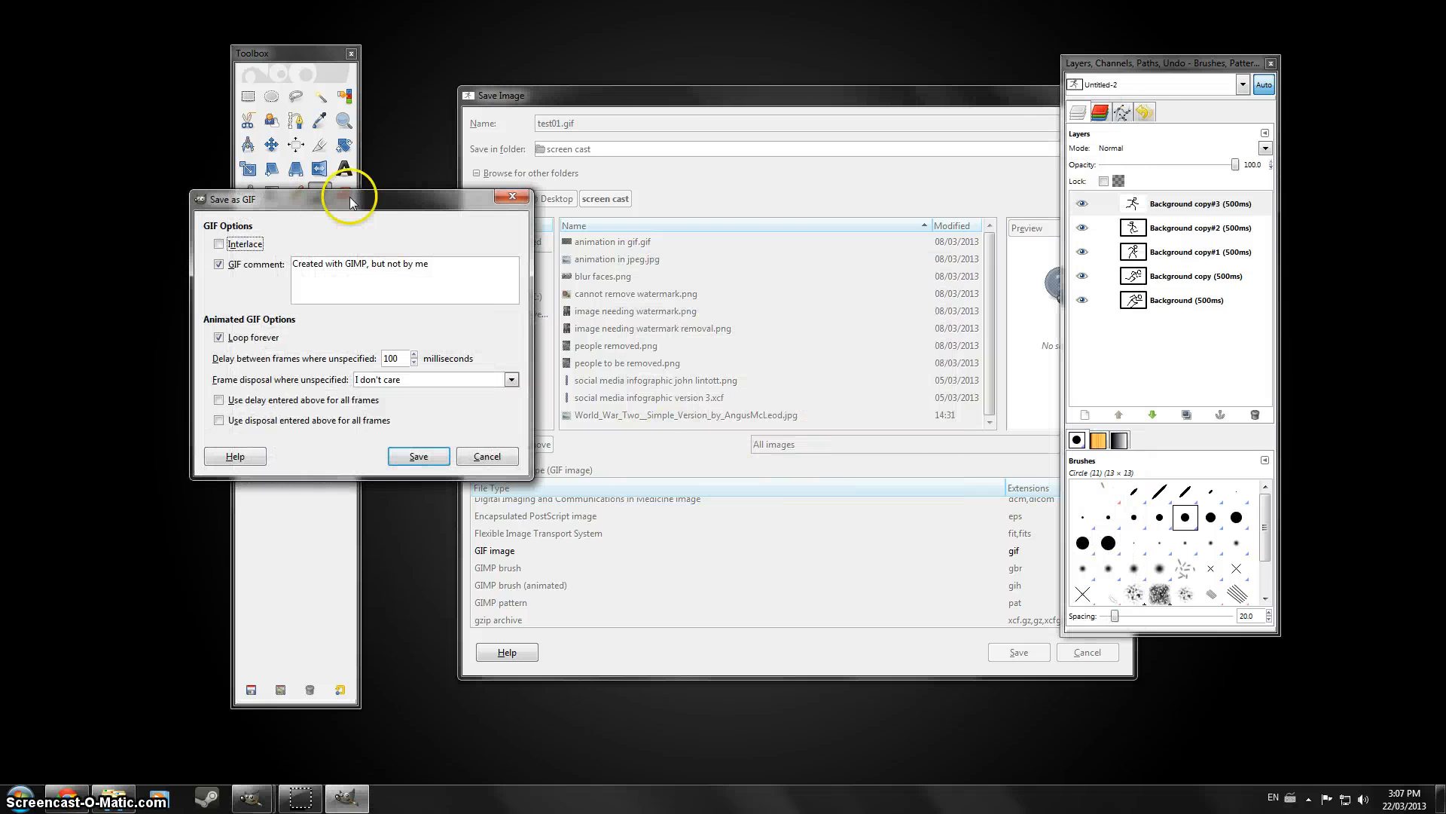
drag(361, 210, 731, 272)
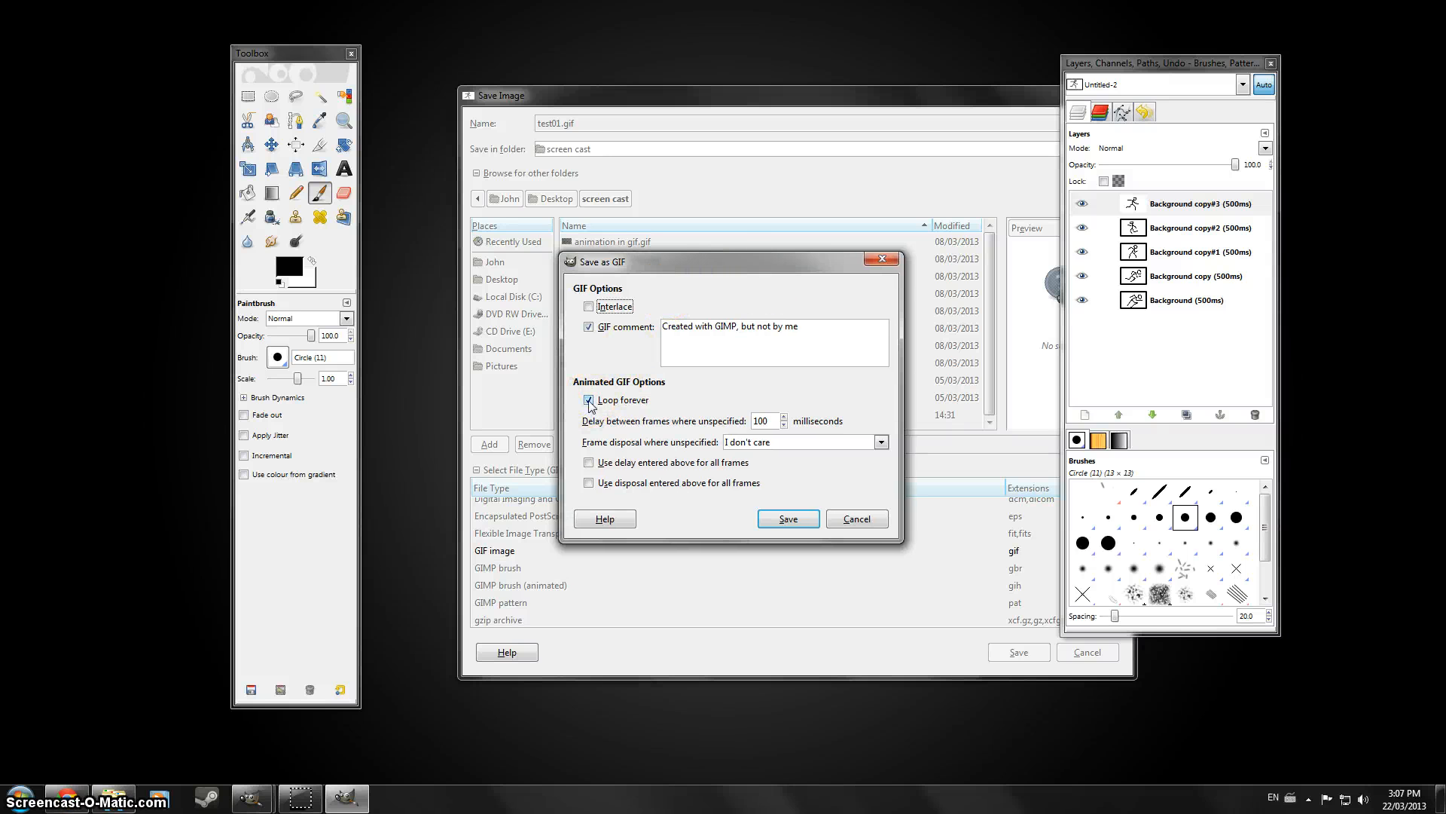
click(703, 346)
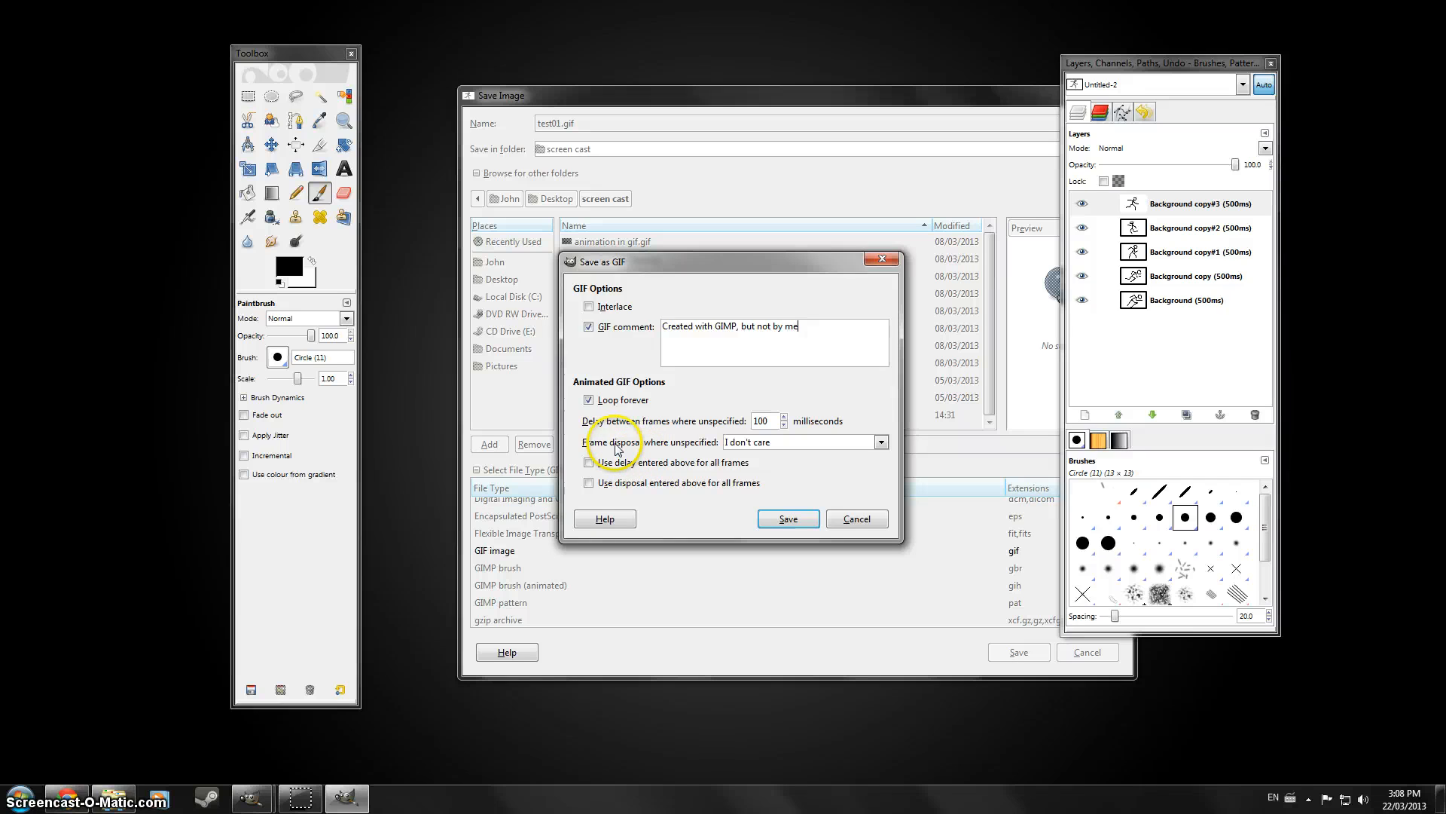
click(617, 406)
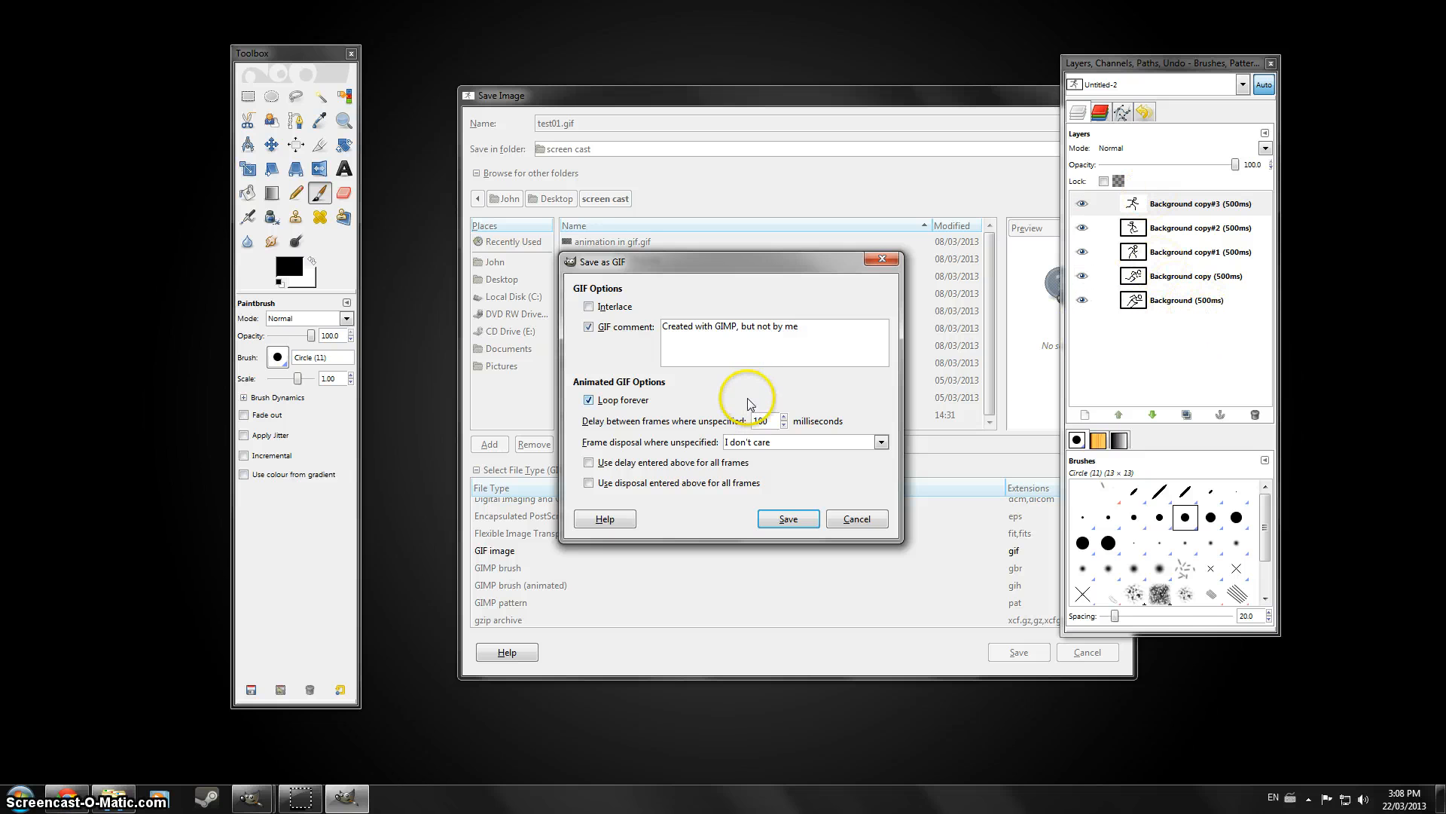
click(762, 420)
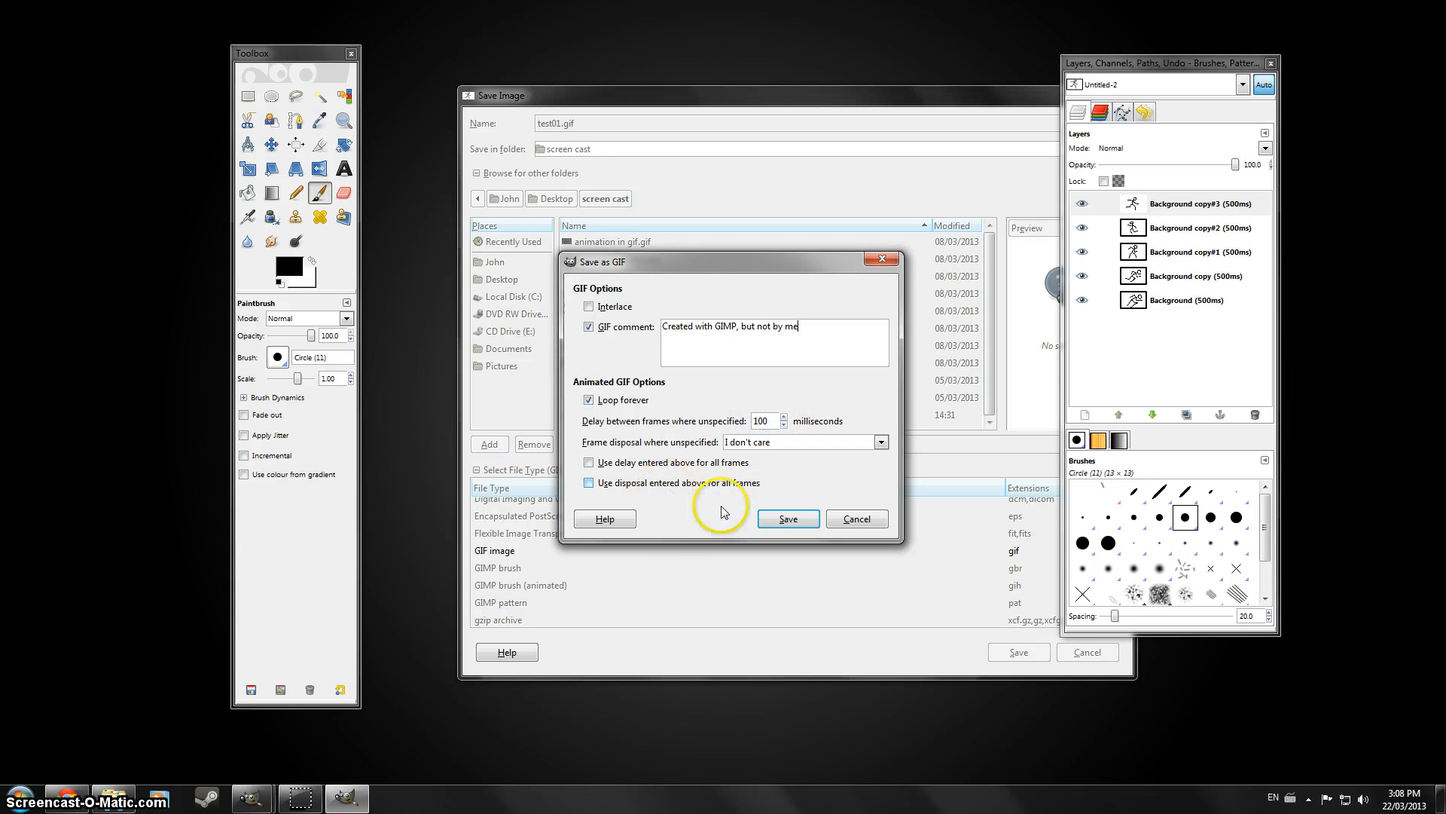
click(784, 519)
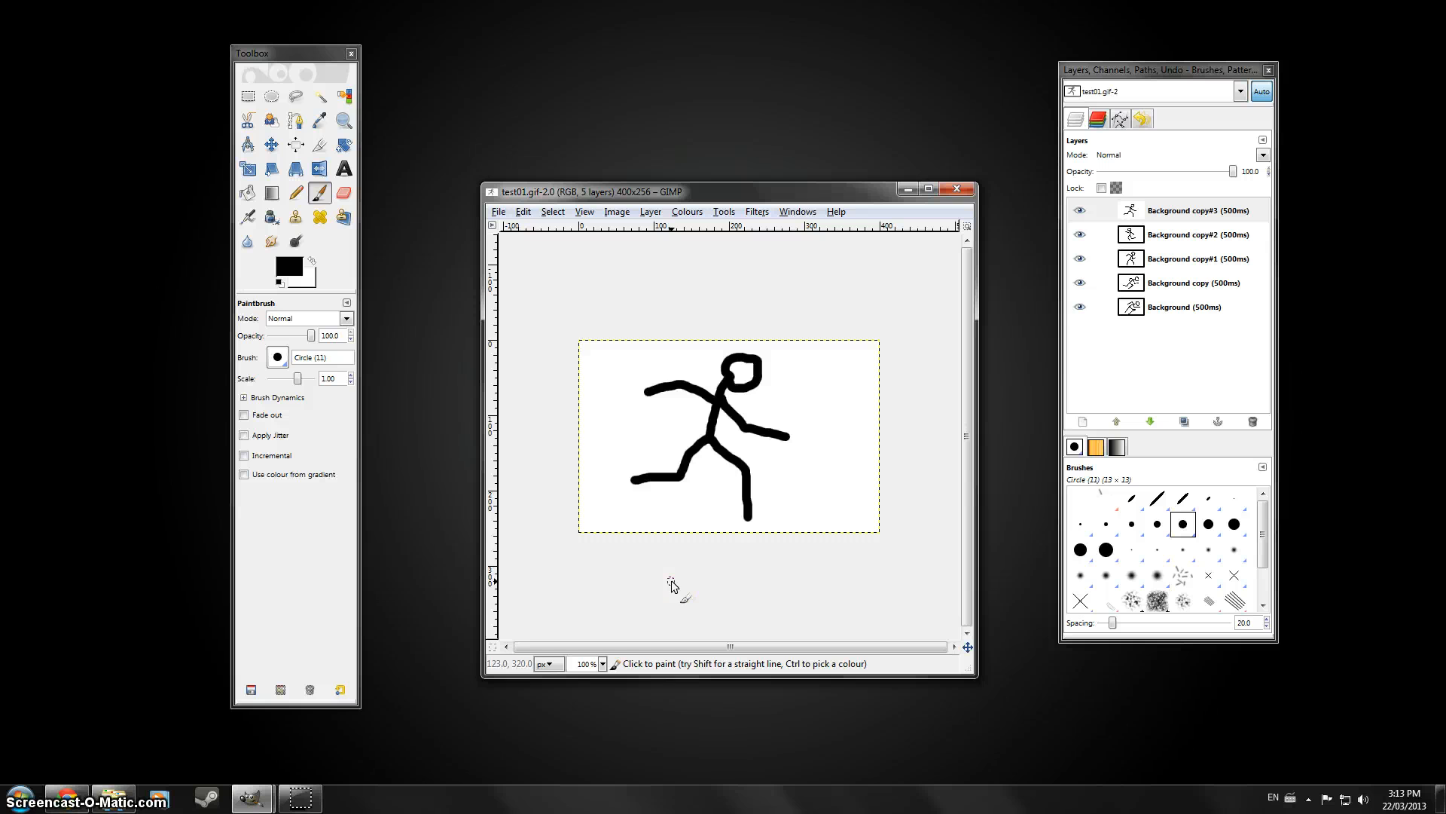
mouse_move(306, 805)
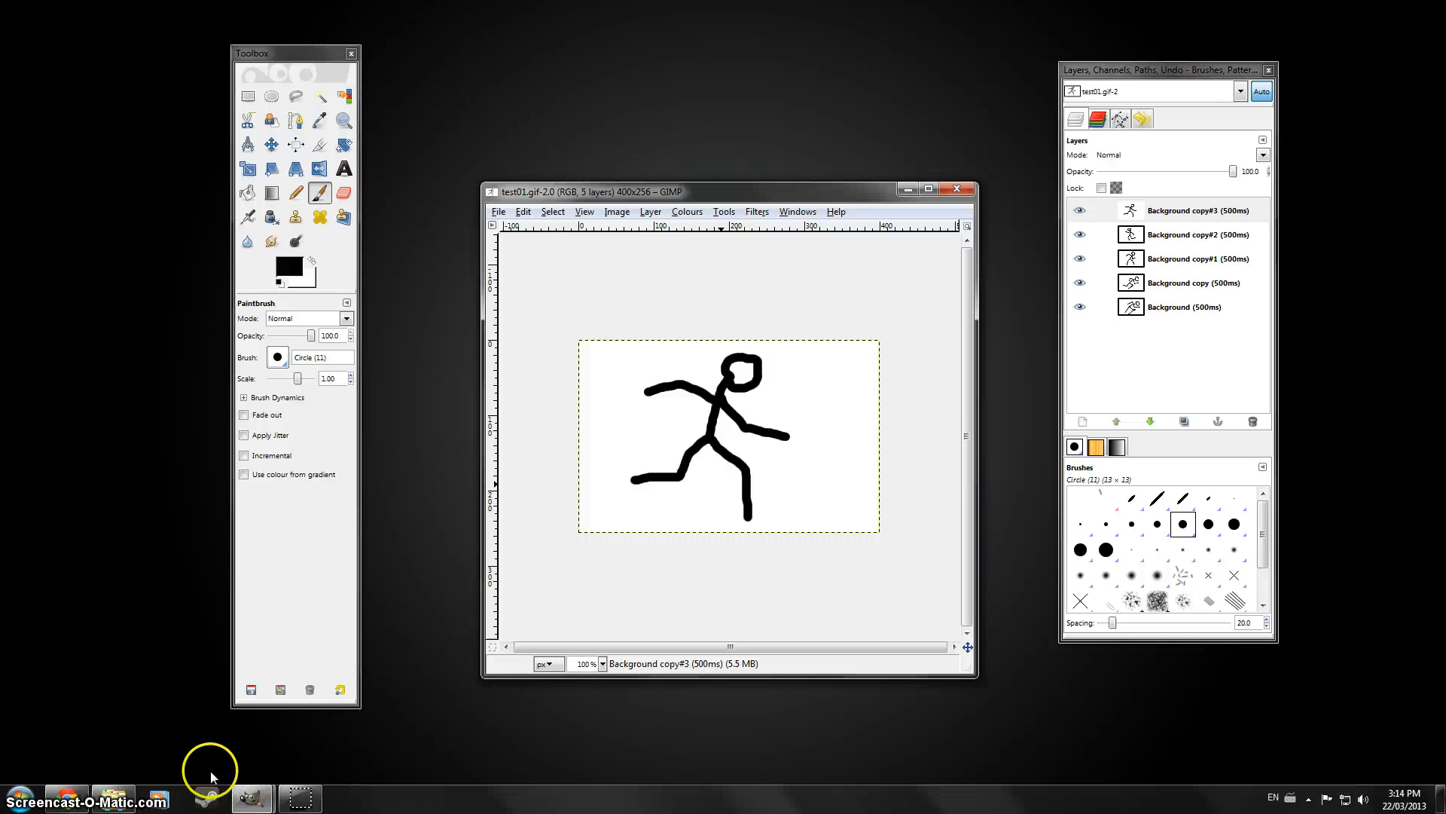
Open the World War Two comic image from the screen cast folder, enlarge it and go to its opening panels
click(111, 804)
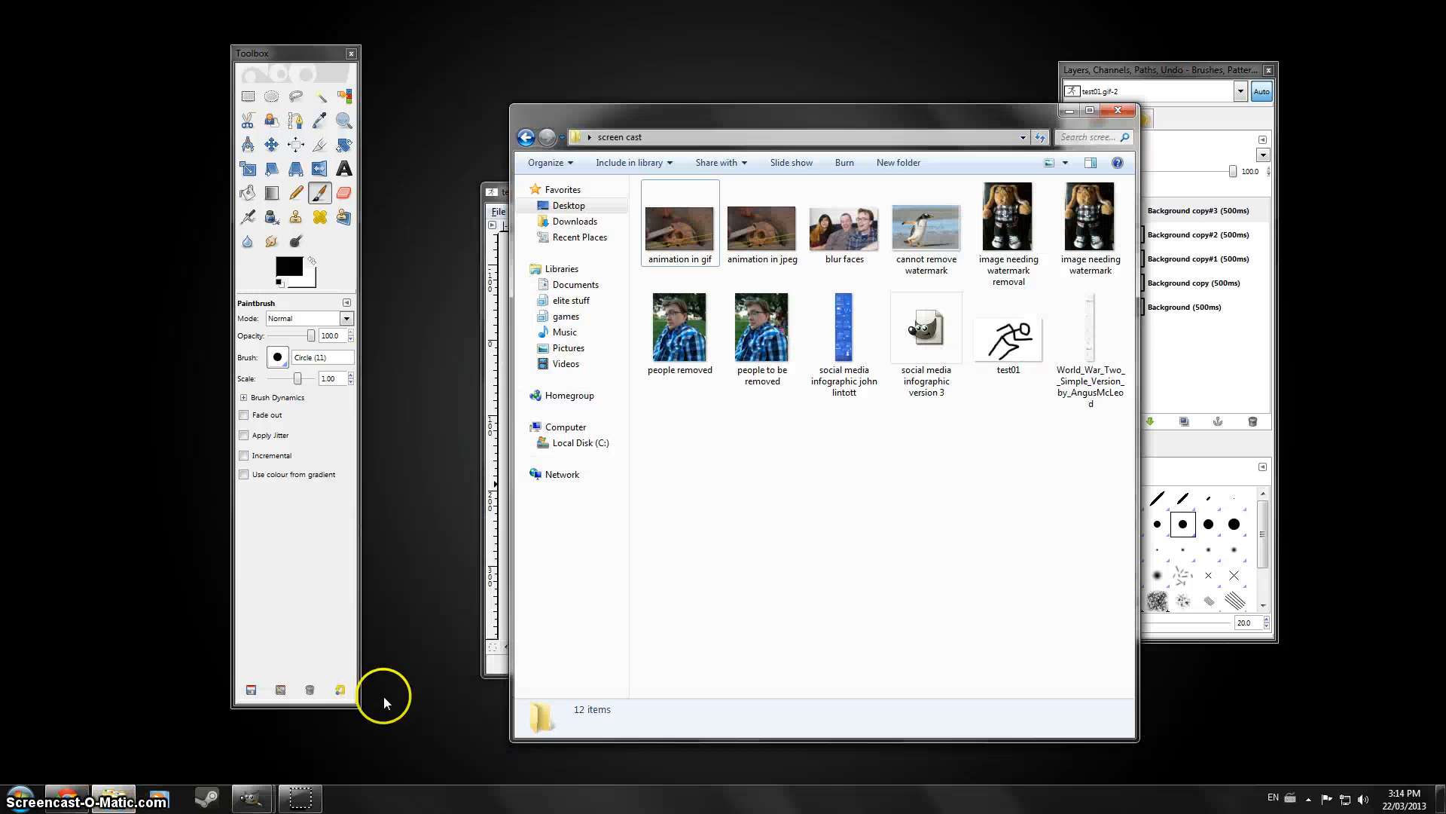
double_click(1092, 324)
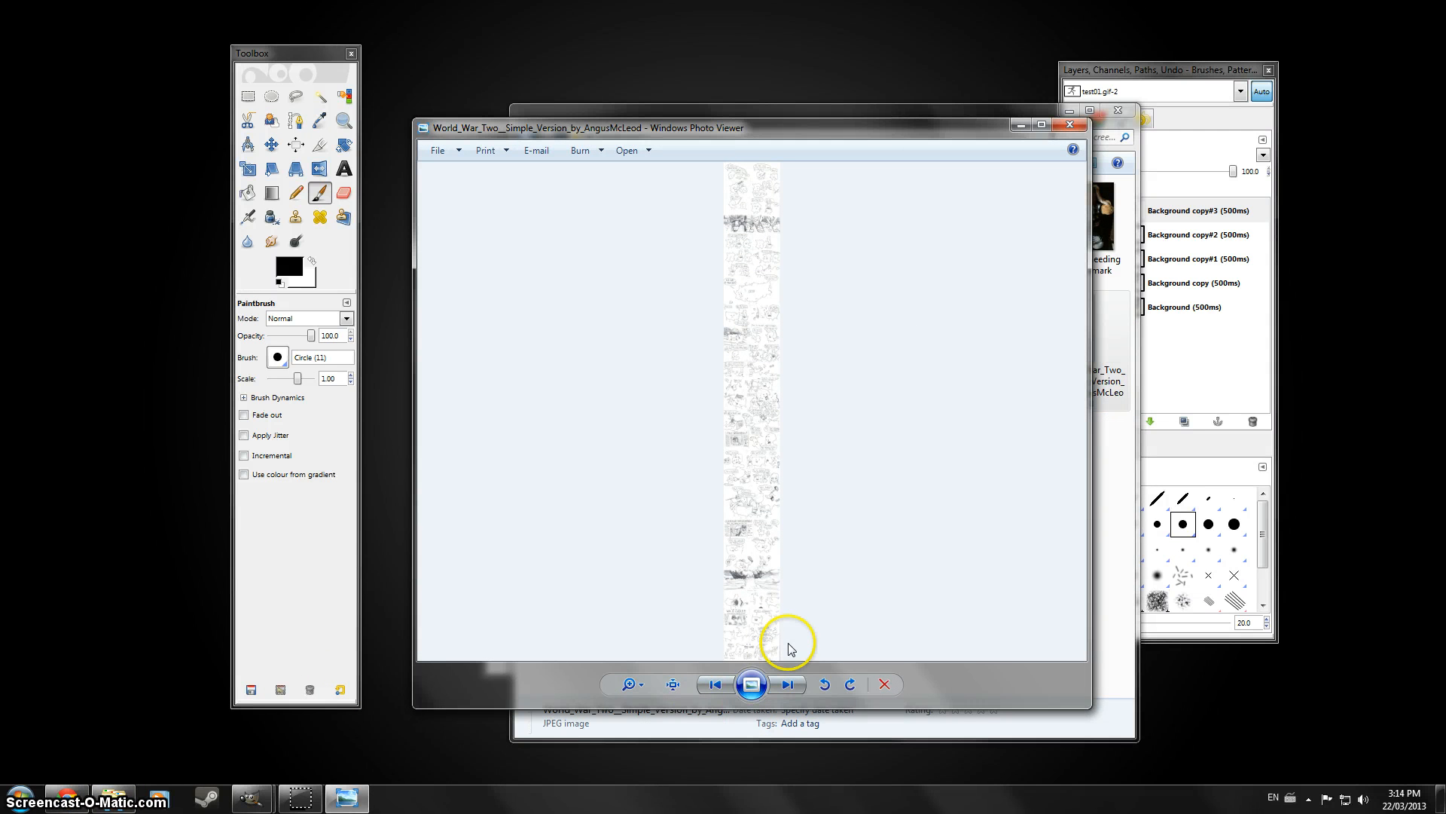
click(642, 687)
drag(642, 682, 643, 672)
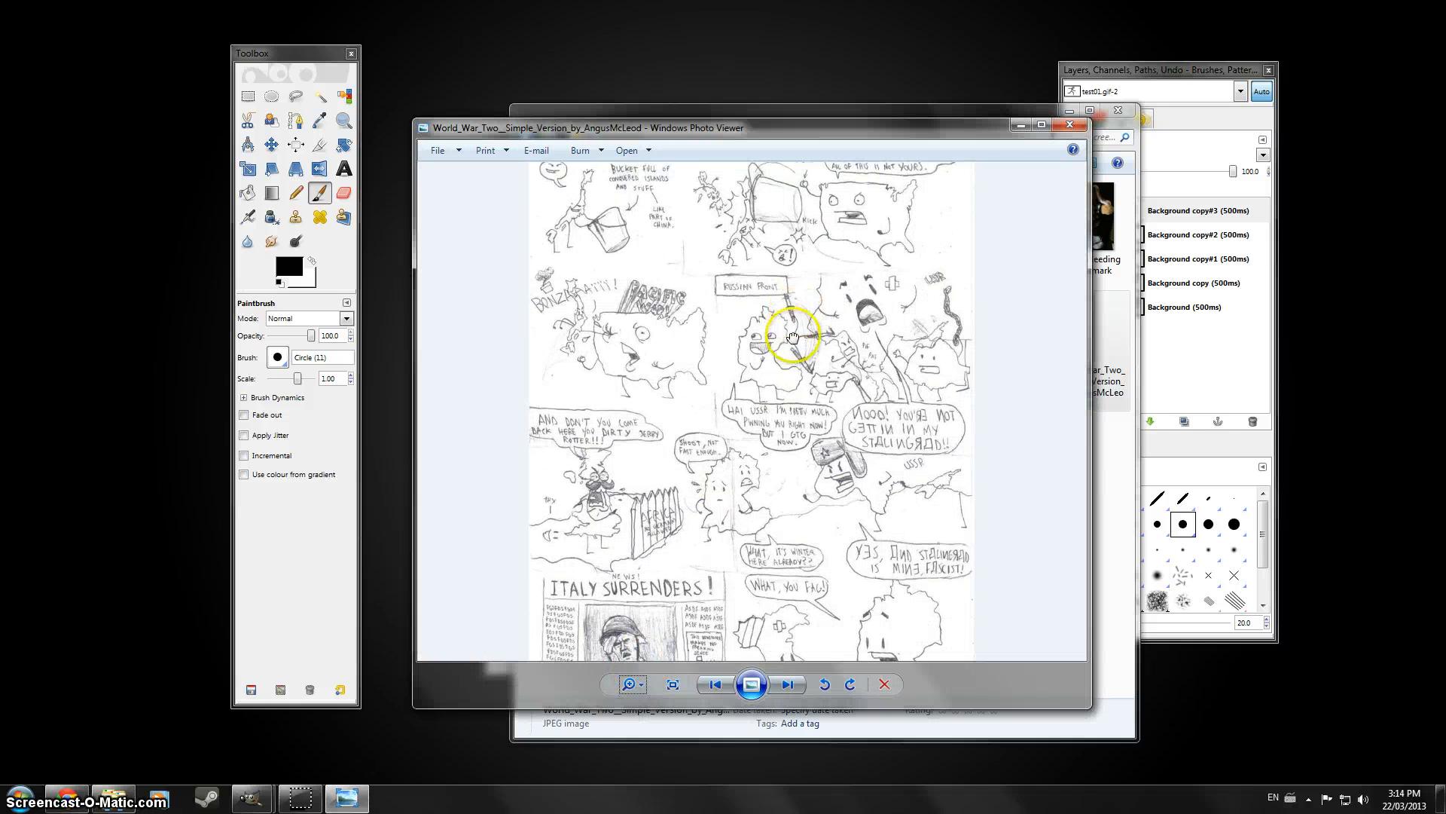
drag(784, 307, 772, 468)
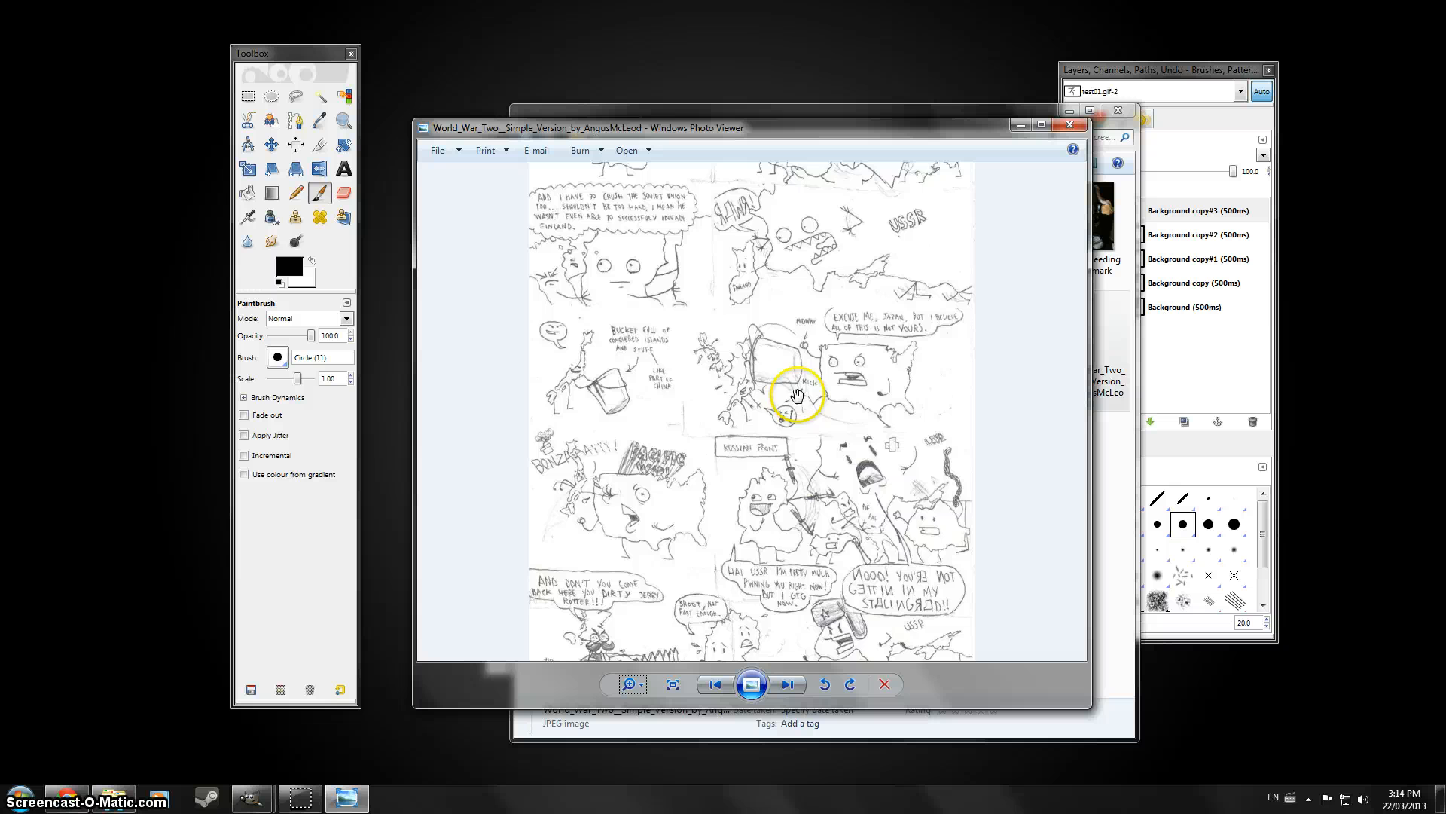
drag(797, 395, 798, 477)
drag(797, 369, 776, 534)
drag(765, 375, 775, 526)
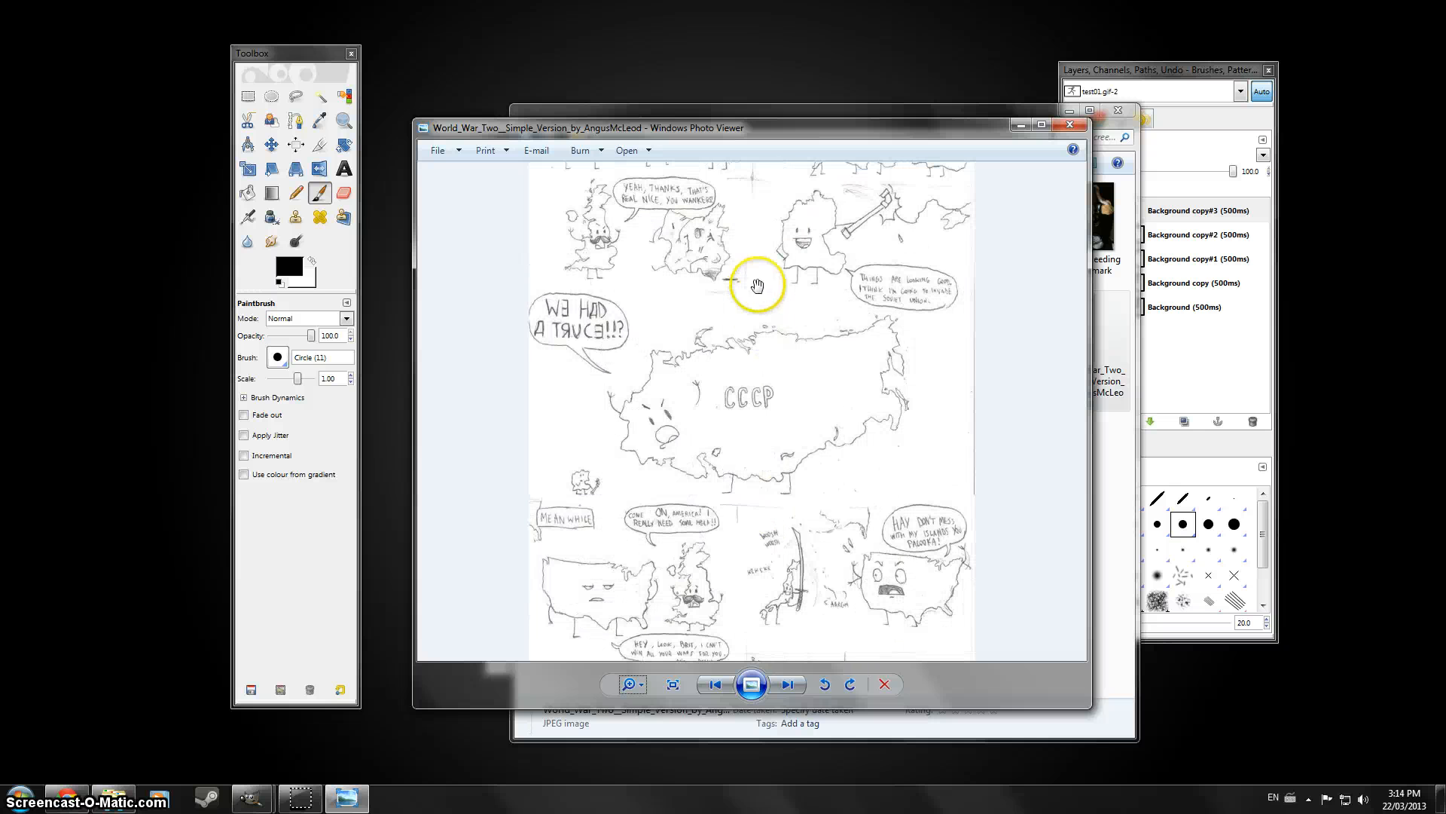
drag(753, 286, 753, 489)
drag(742, 316, 734, 565)
drag(735, 299, 739, 557)
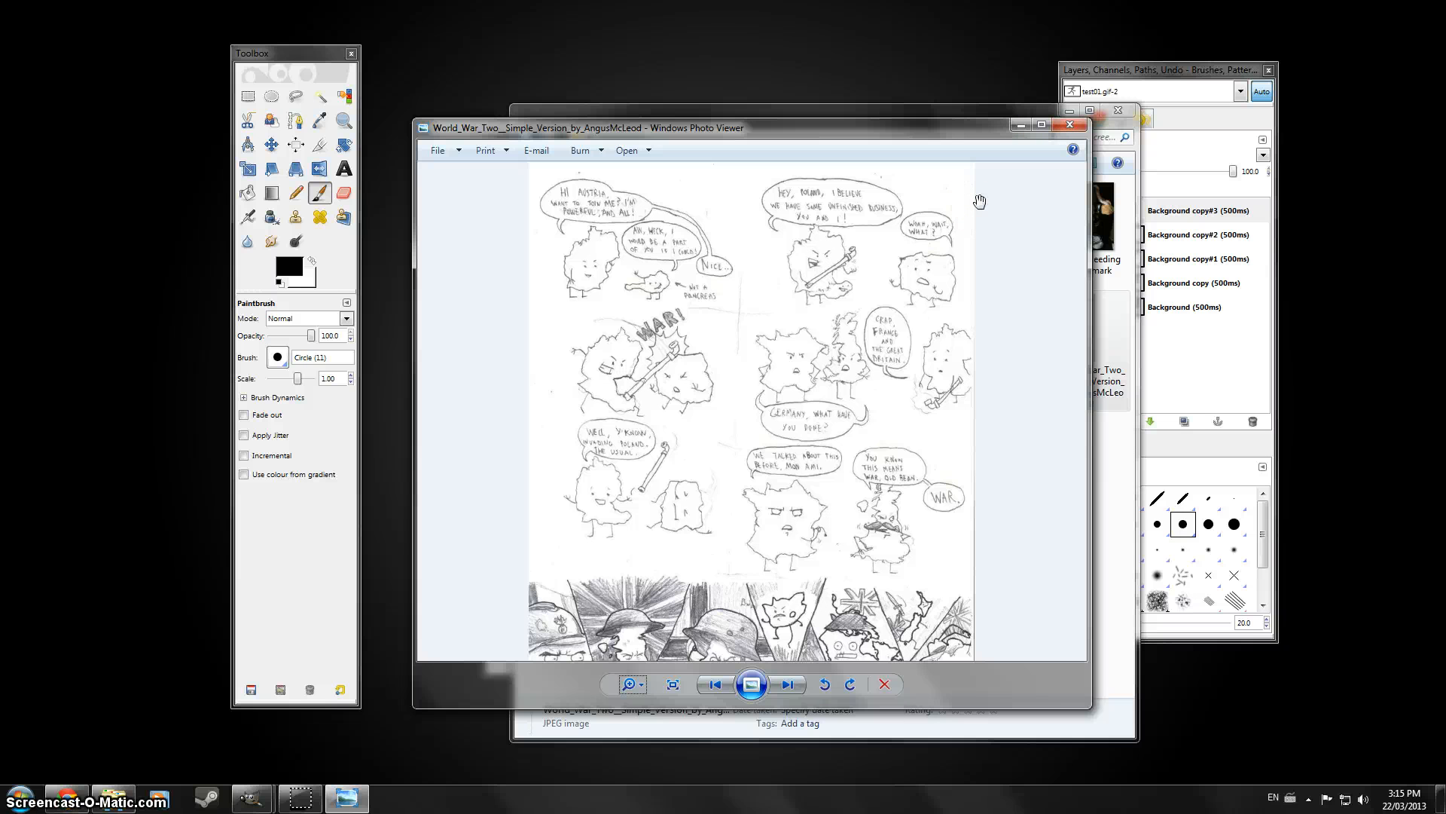
Examine the comic's drawings from the opening panels down past the large CCCP panel as an example of hand-drawn frames
drag(817, 533, 791, 452)
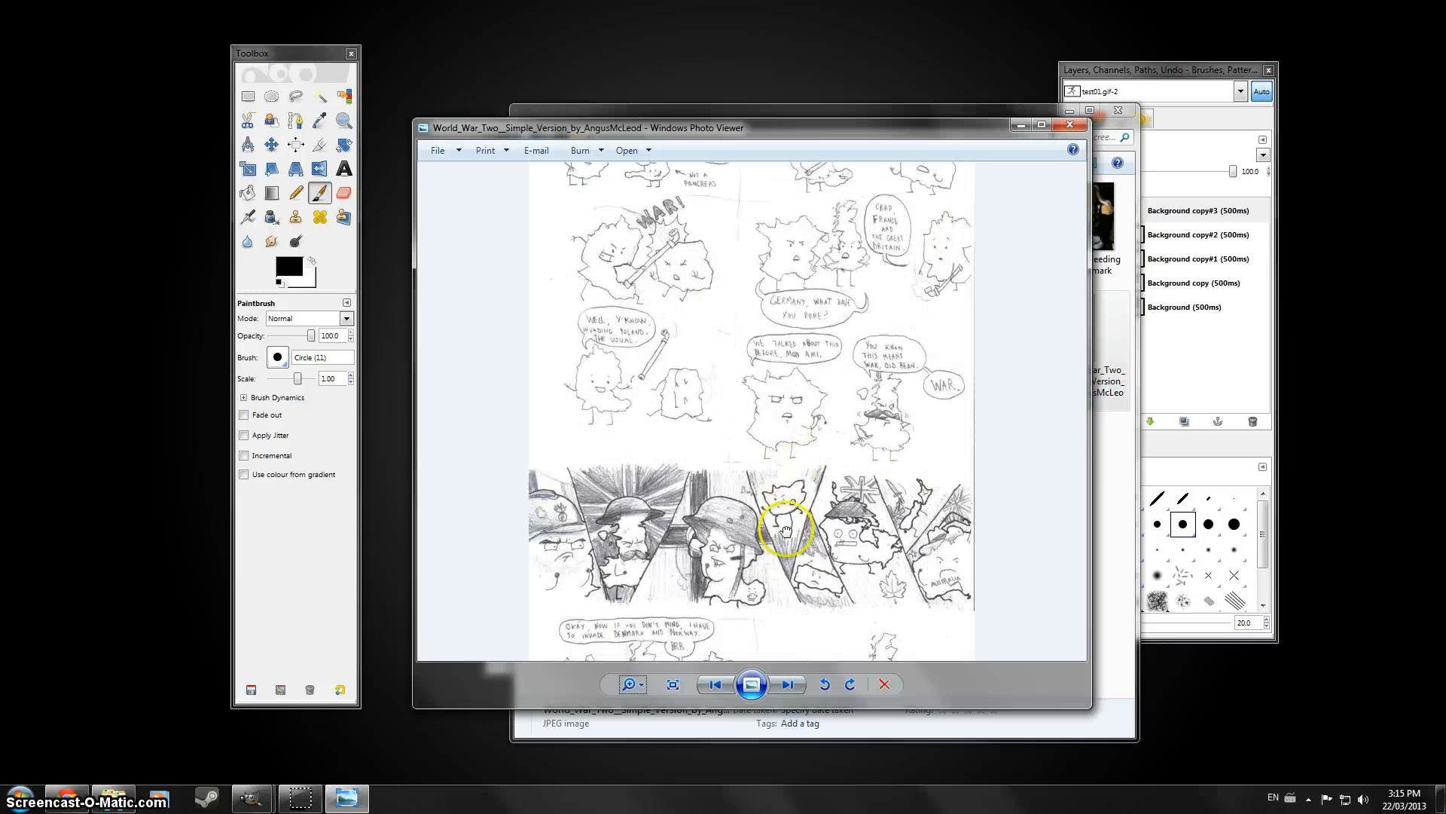
drag(785, 530, 779, 579)
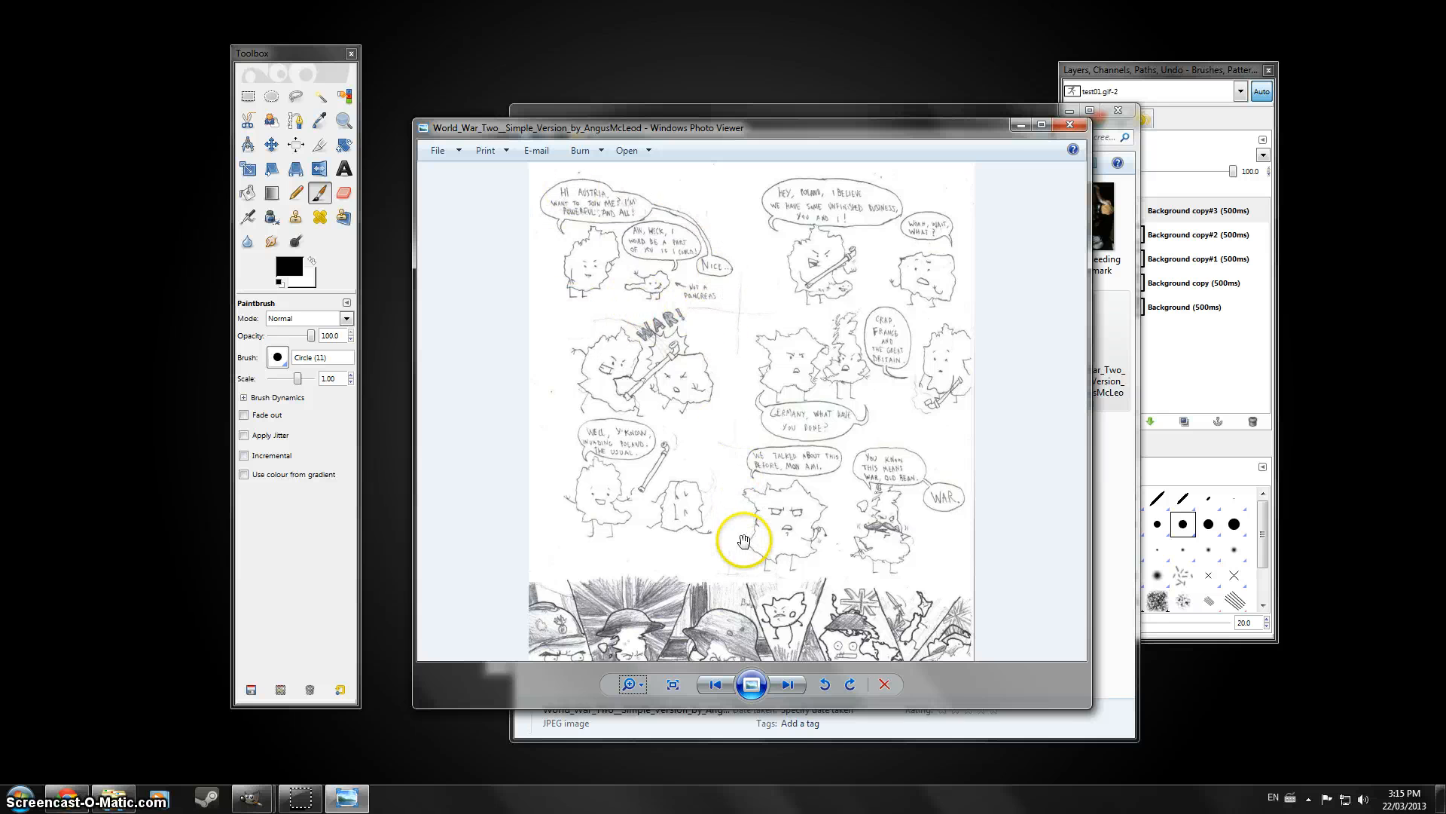
drag(736, 543, 736, 352)
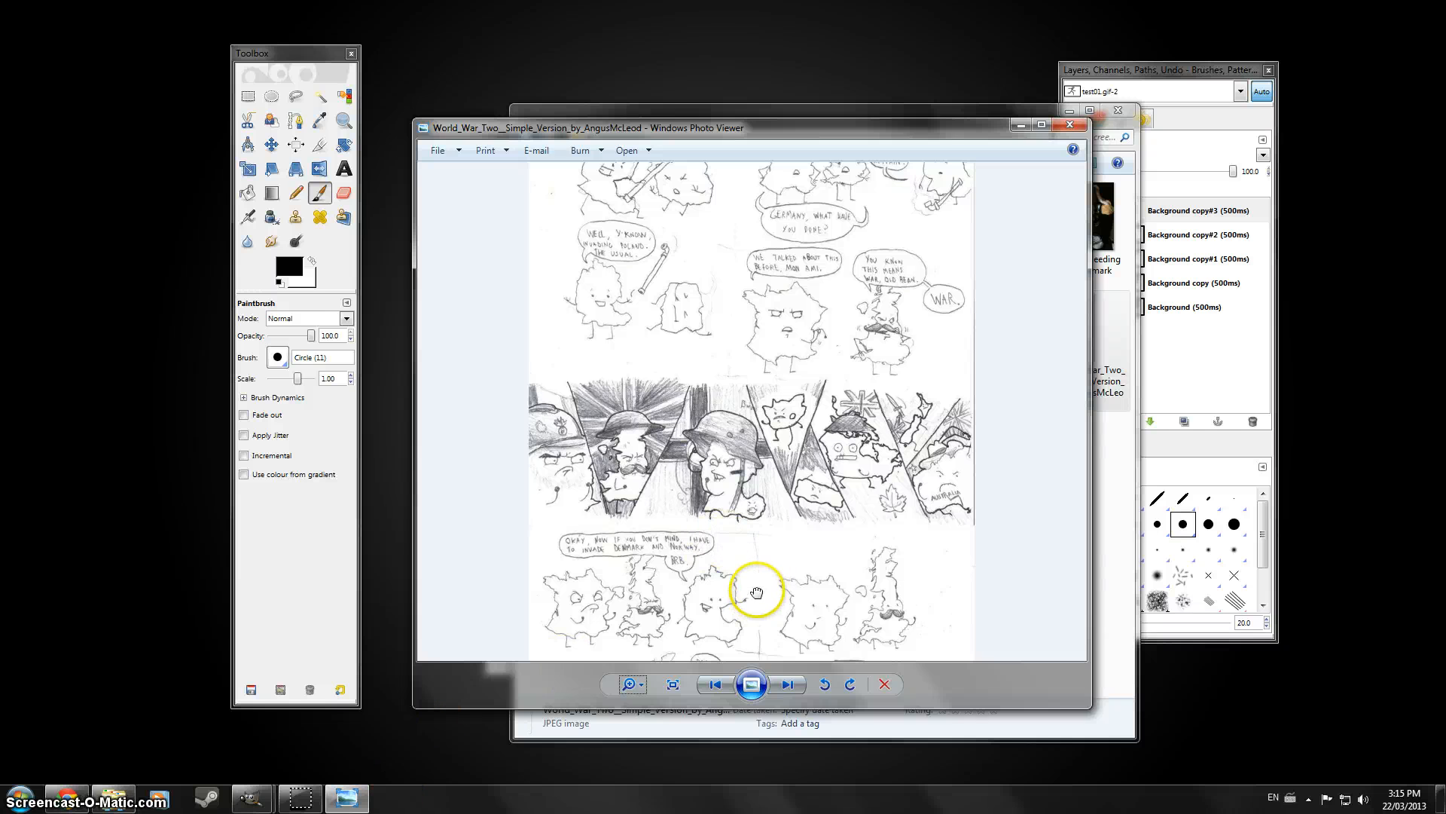
scroll(766, 484, down, 3)
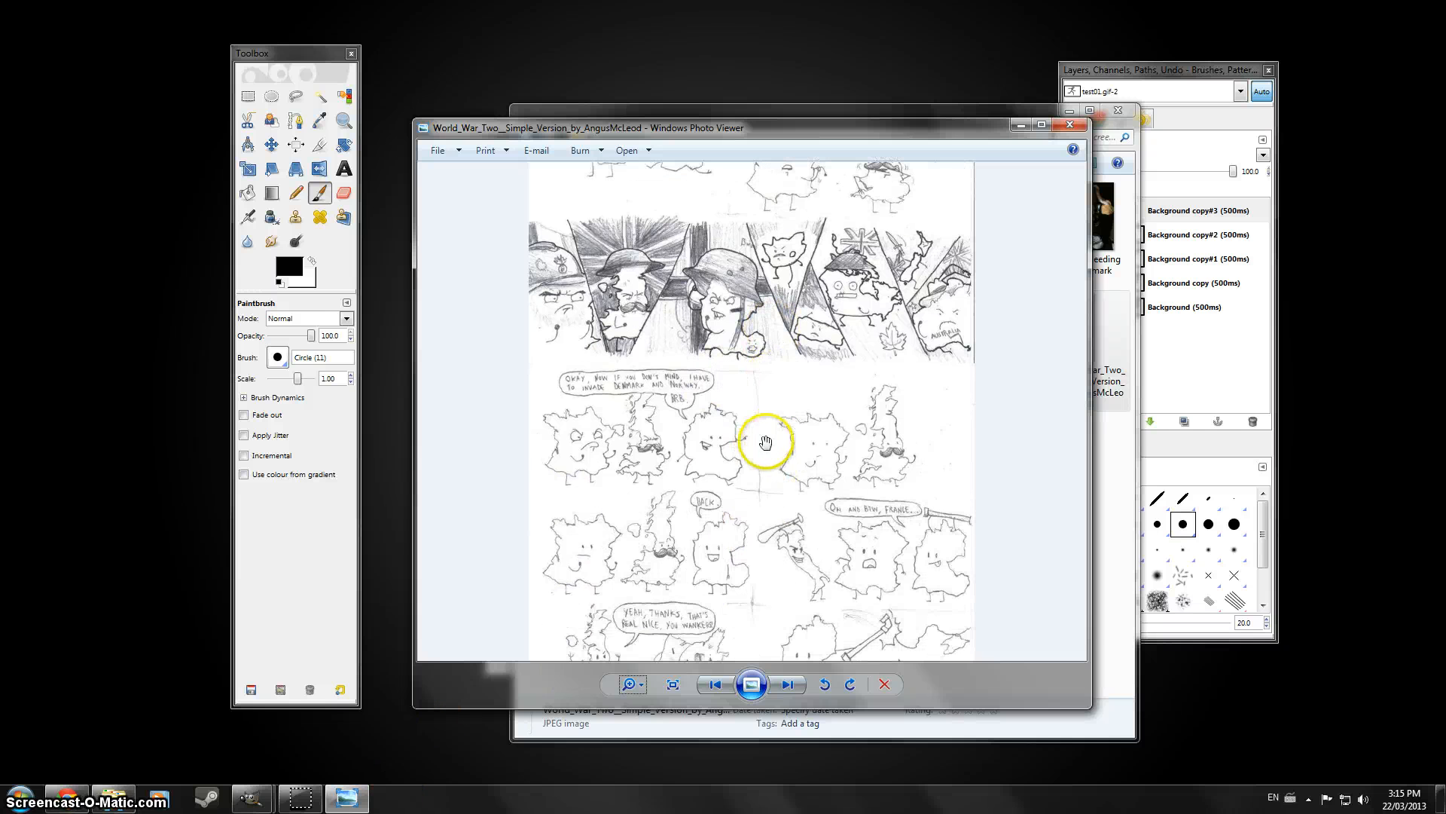
scroll(761, 546, down, 1)
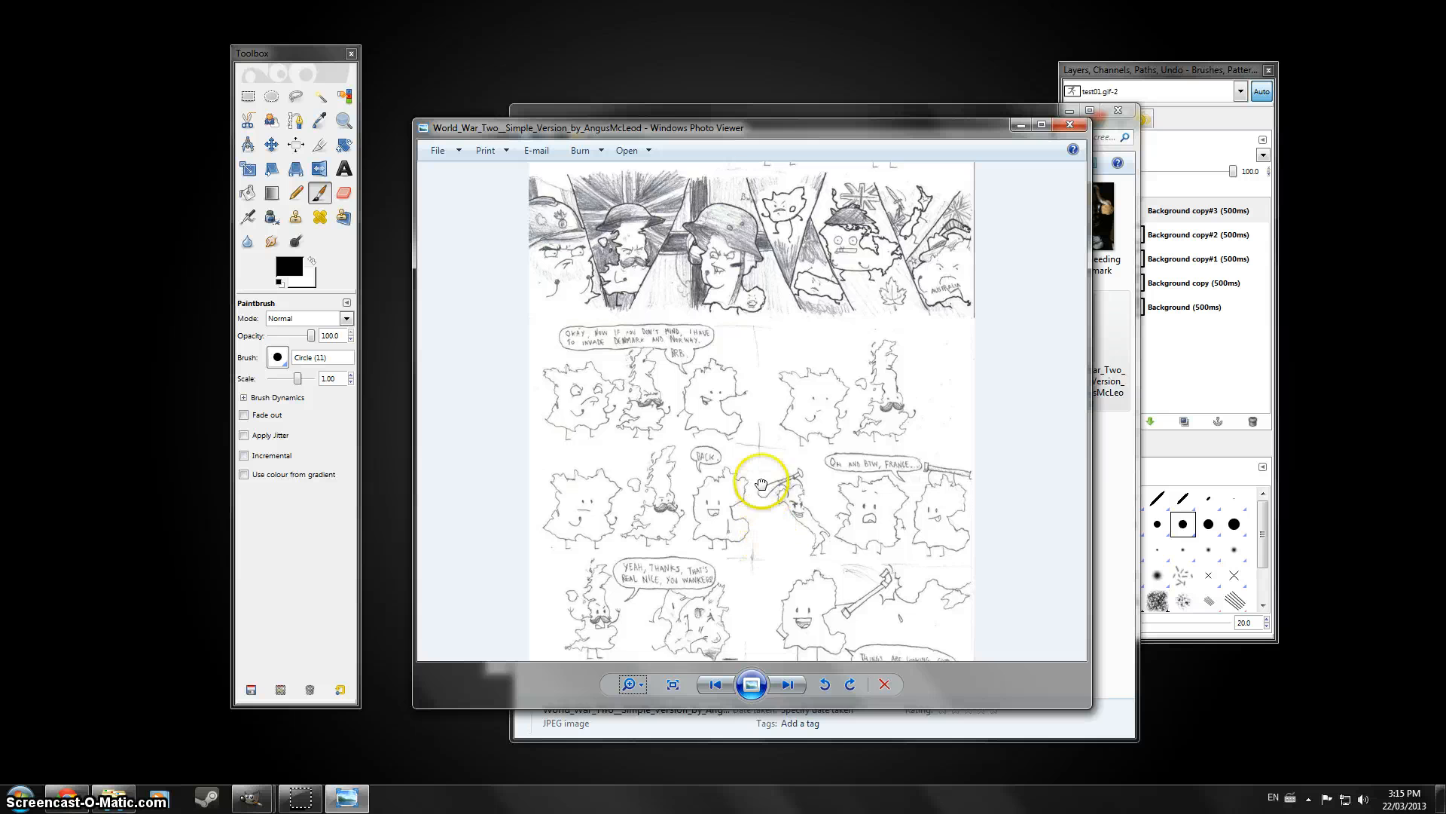
scroll(758, 447, down, 3)
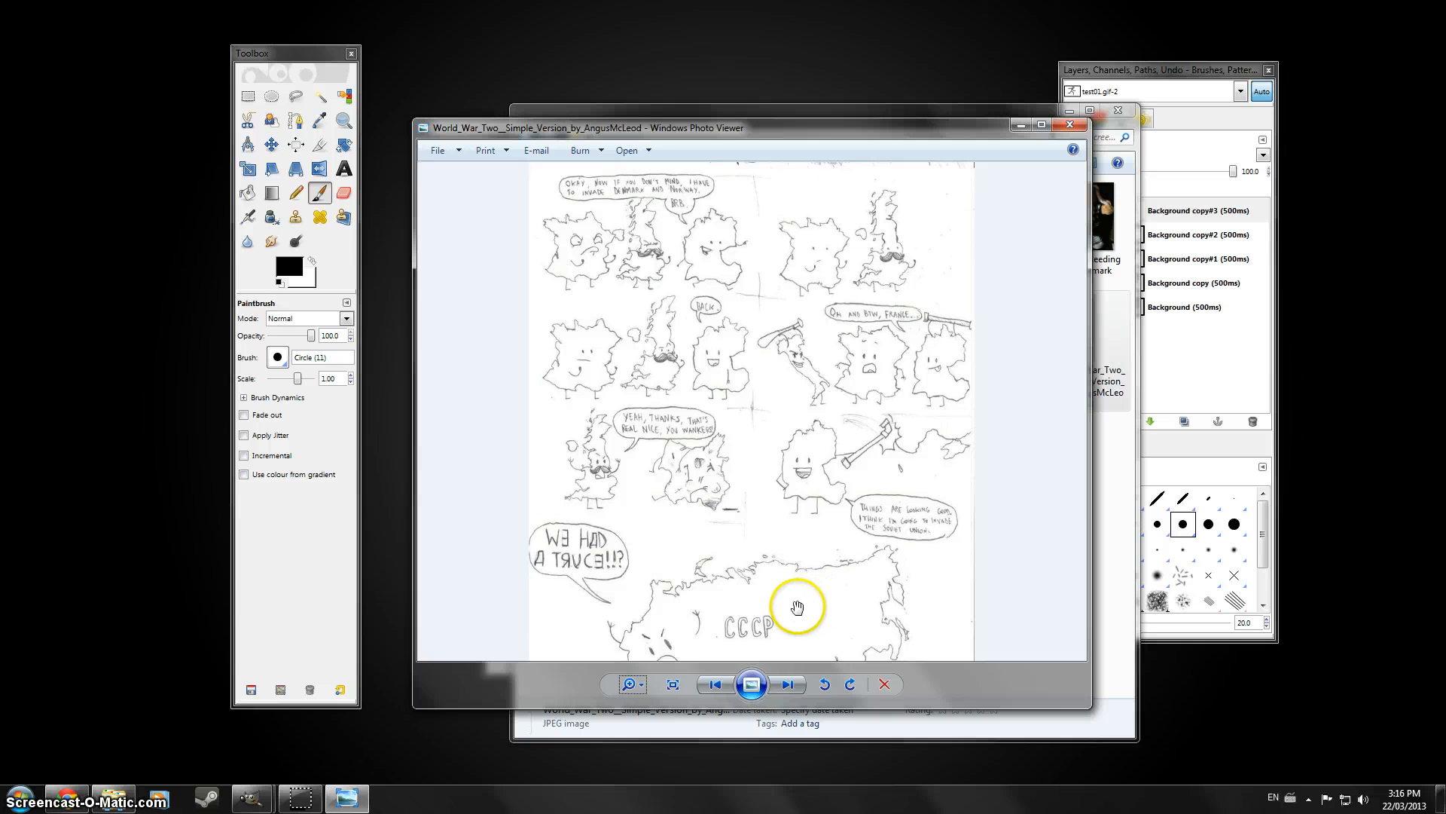
drag(797, 605, 802, 402)
drag(783, 599, 799, 464)
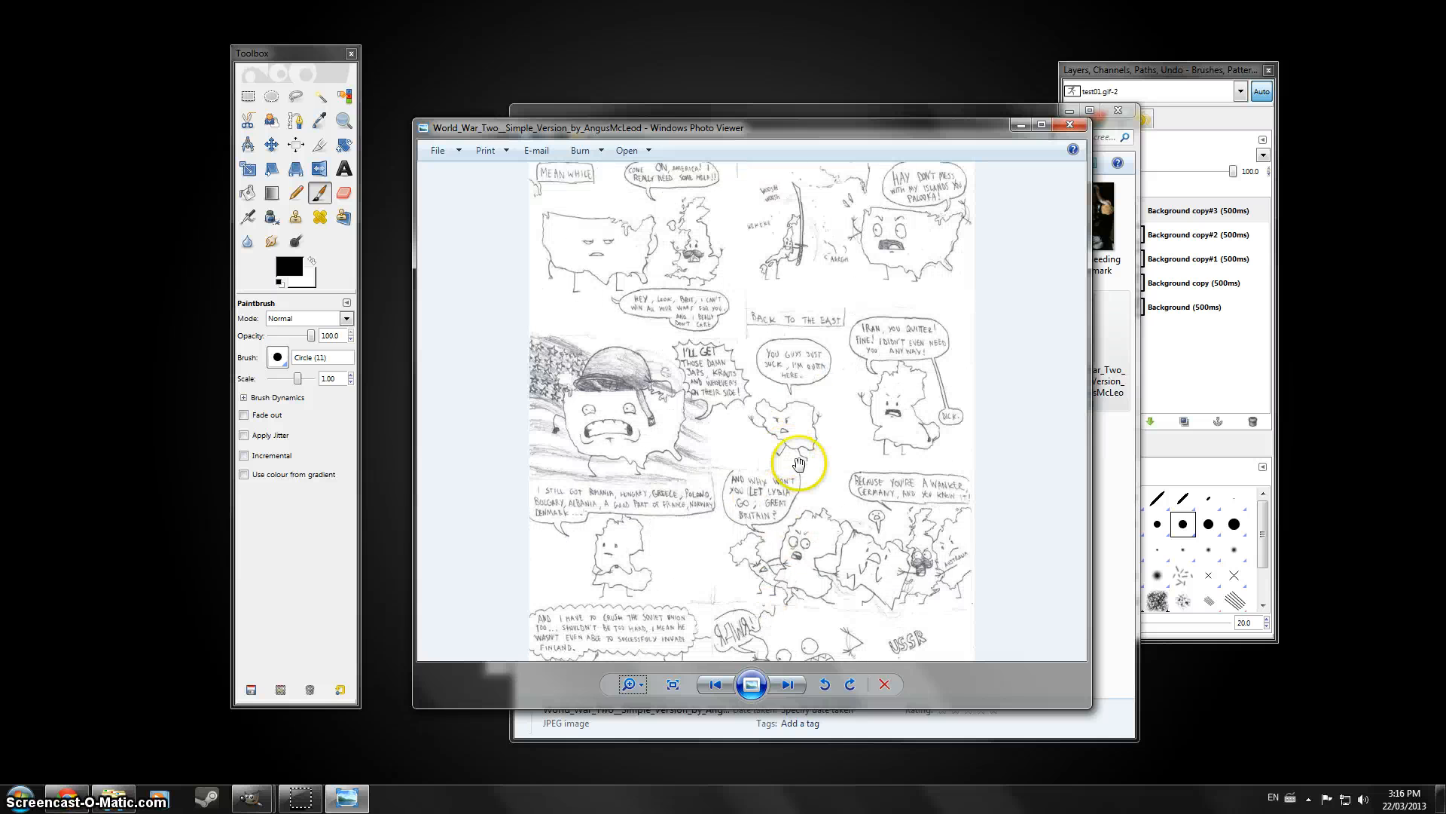
Close the comic image and the screen cast folder window
click(1068, 126)
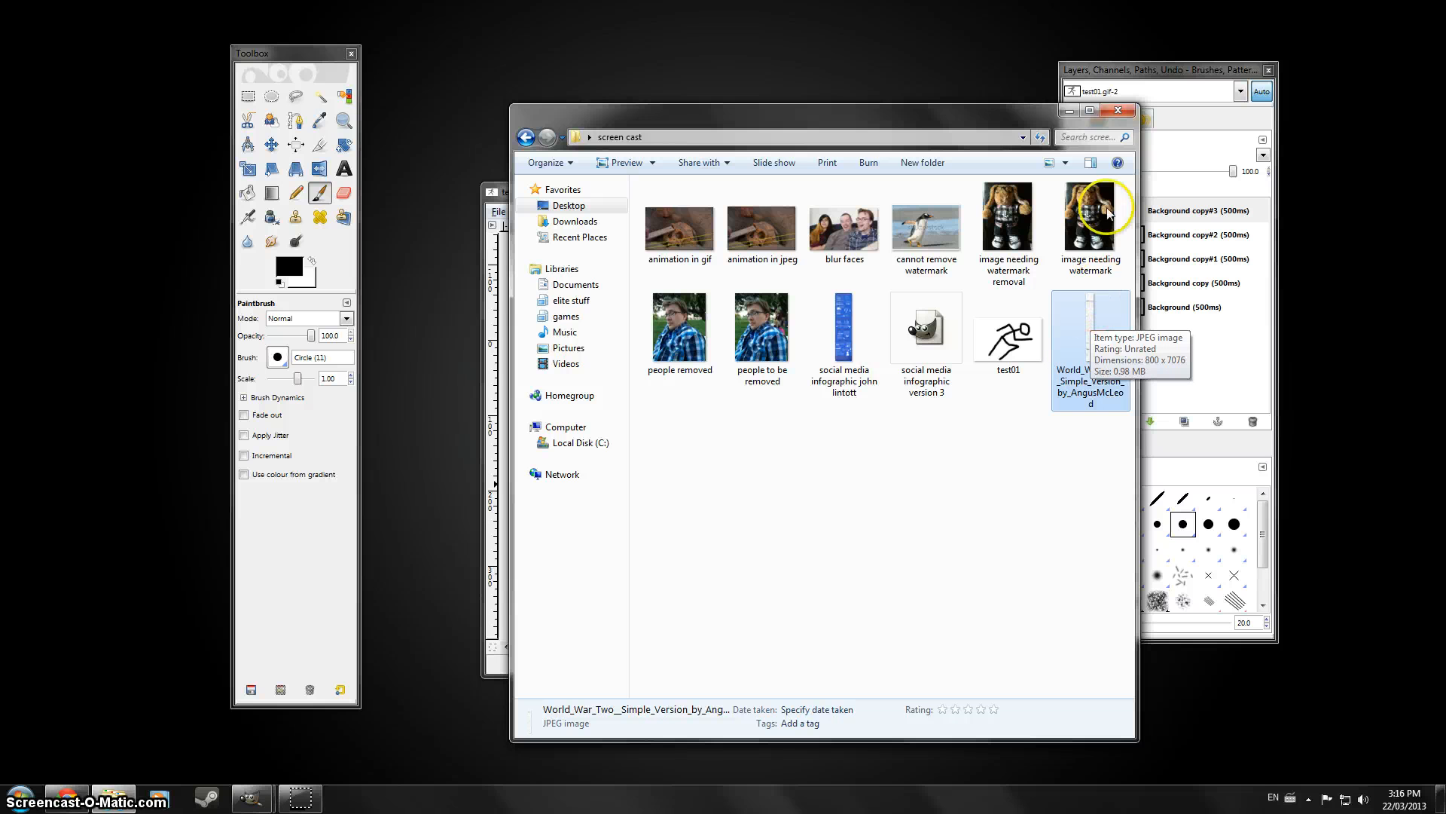
click(1118, 110)
click(299, 798)
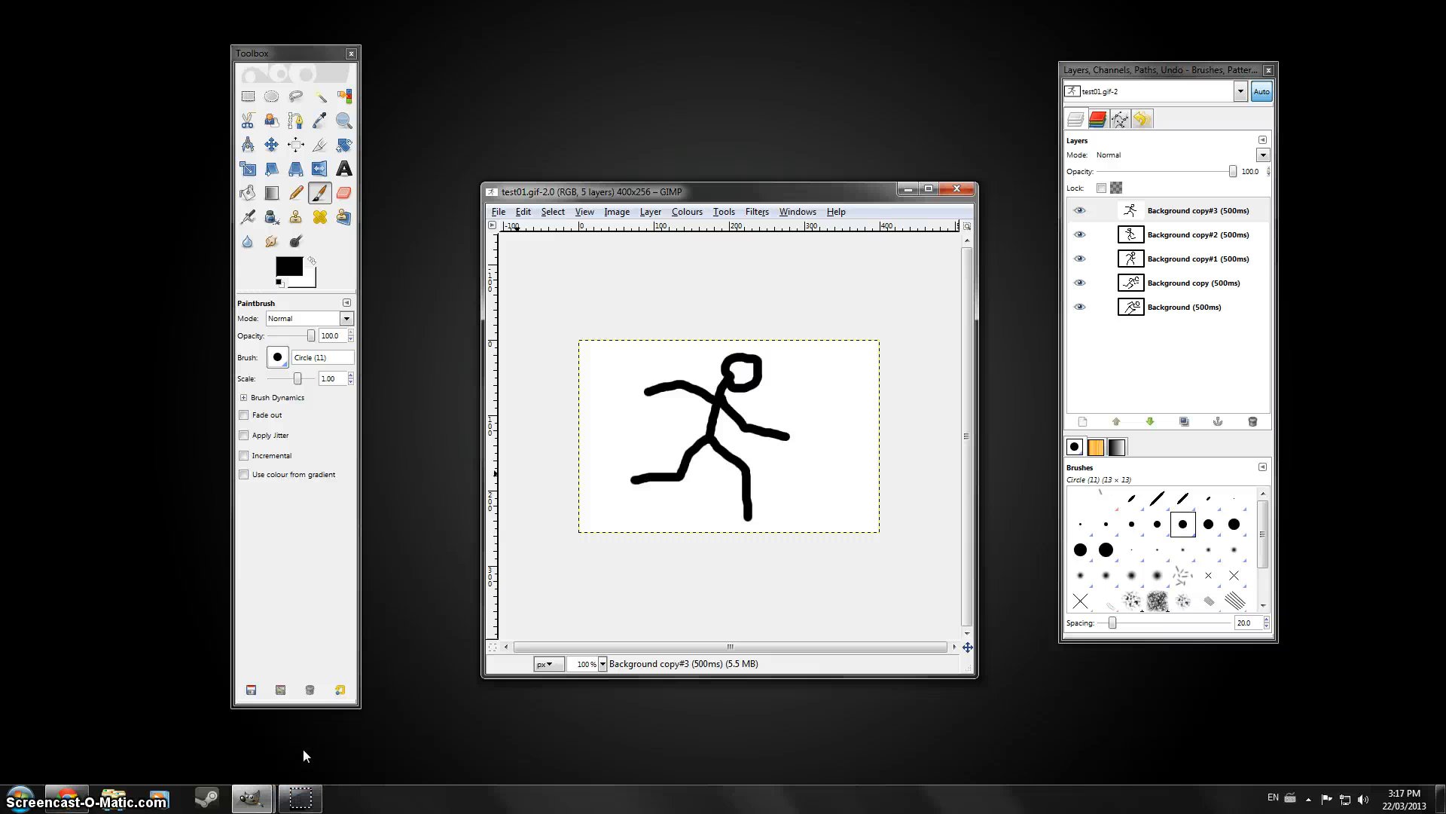
Switch to the skull animation image and move its window clear of the stick-figure image
mouse_move(256, 797)
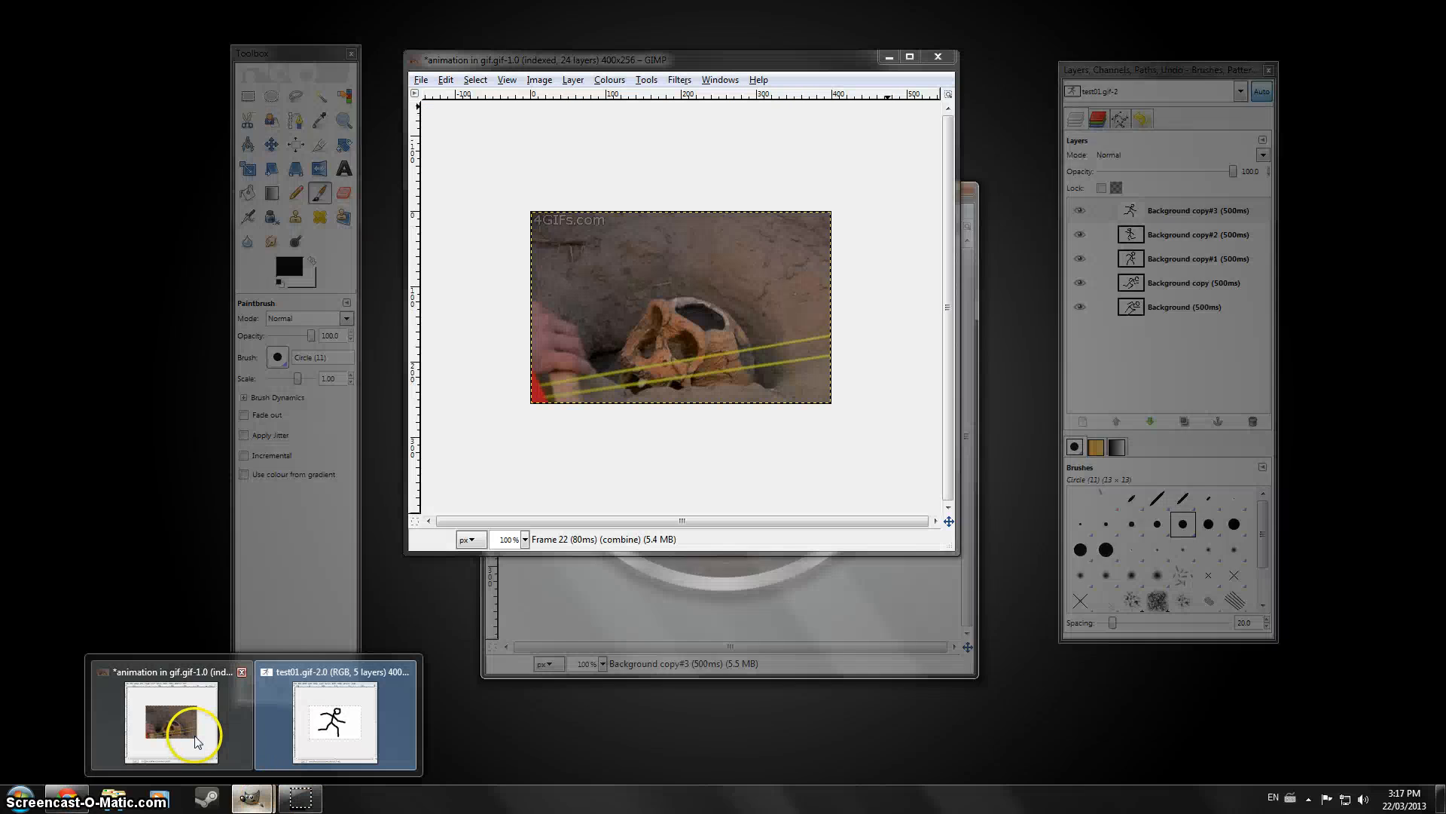
click(195, 738)
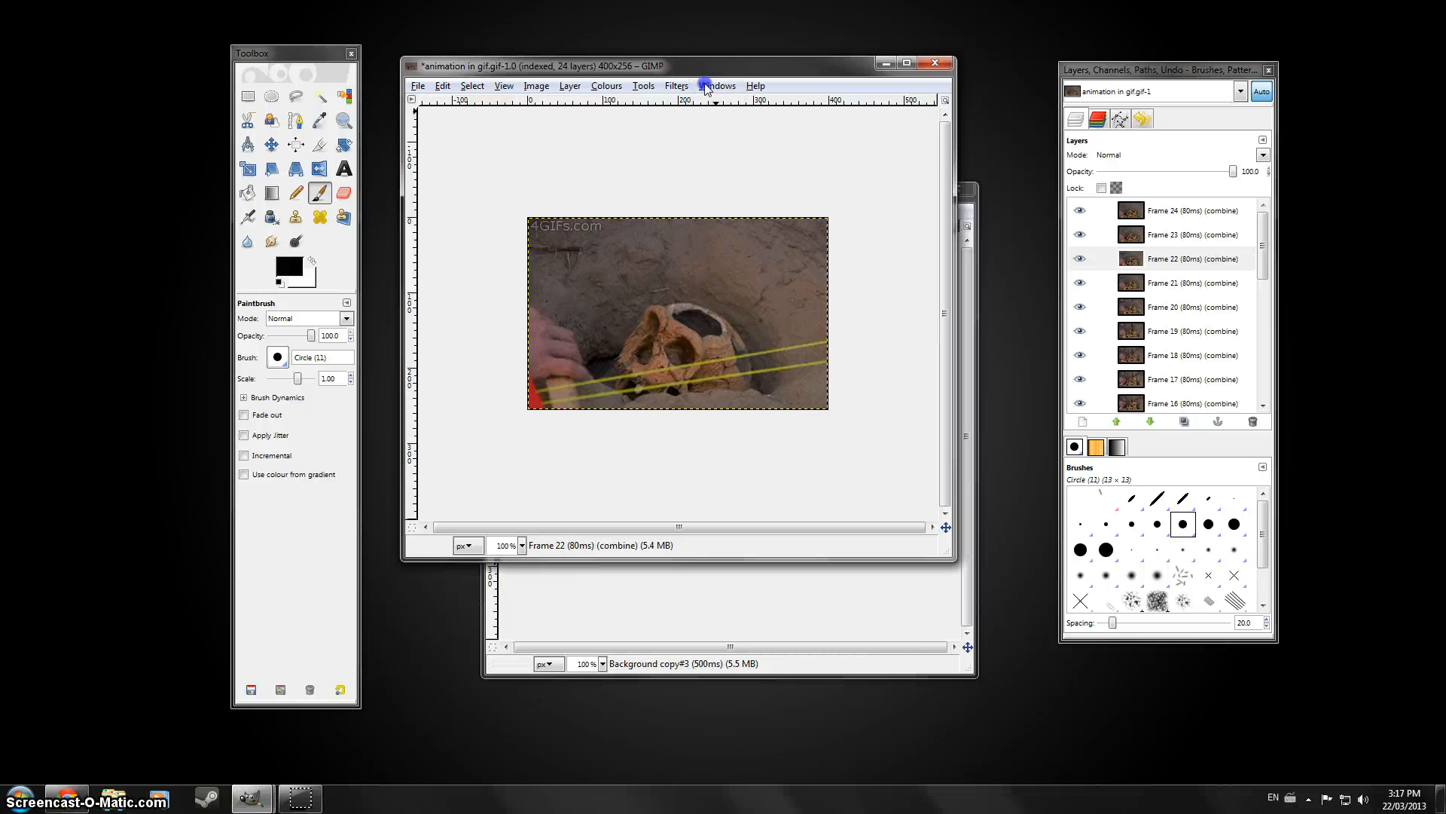
drag(706, 88, 390, 274)
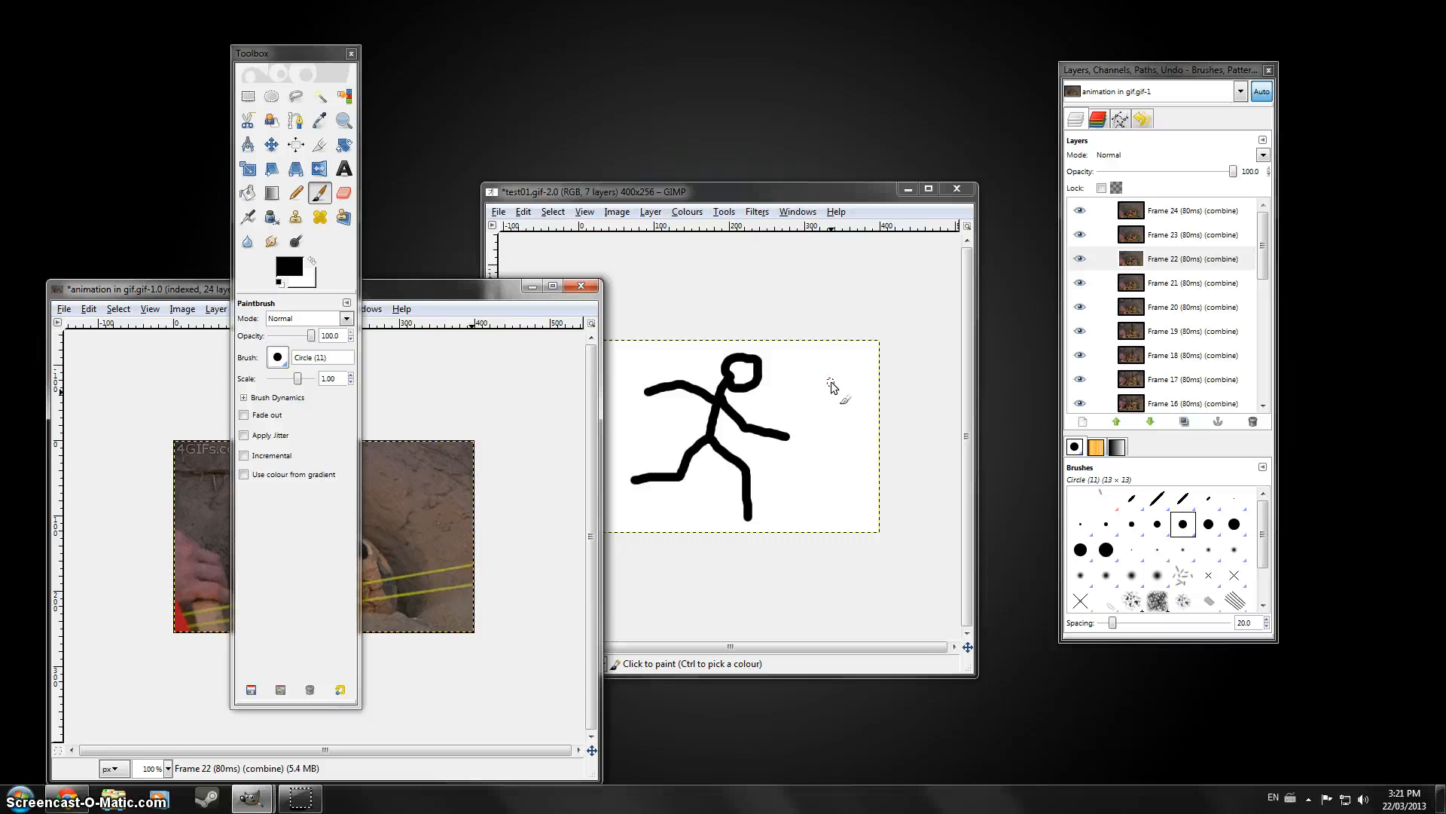
Make the blank New Layer and the web address text layer above the stick-figure frames visible in test01.gif
click(861, 194)
click(1145, 212)
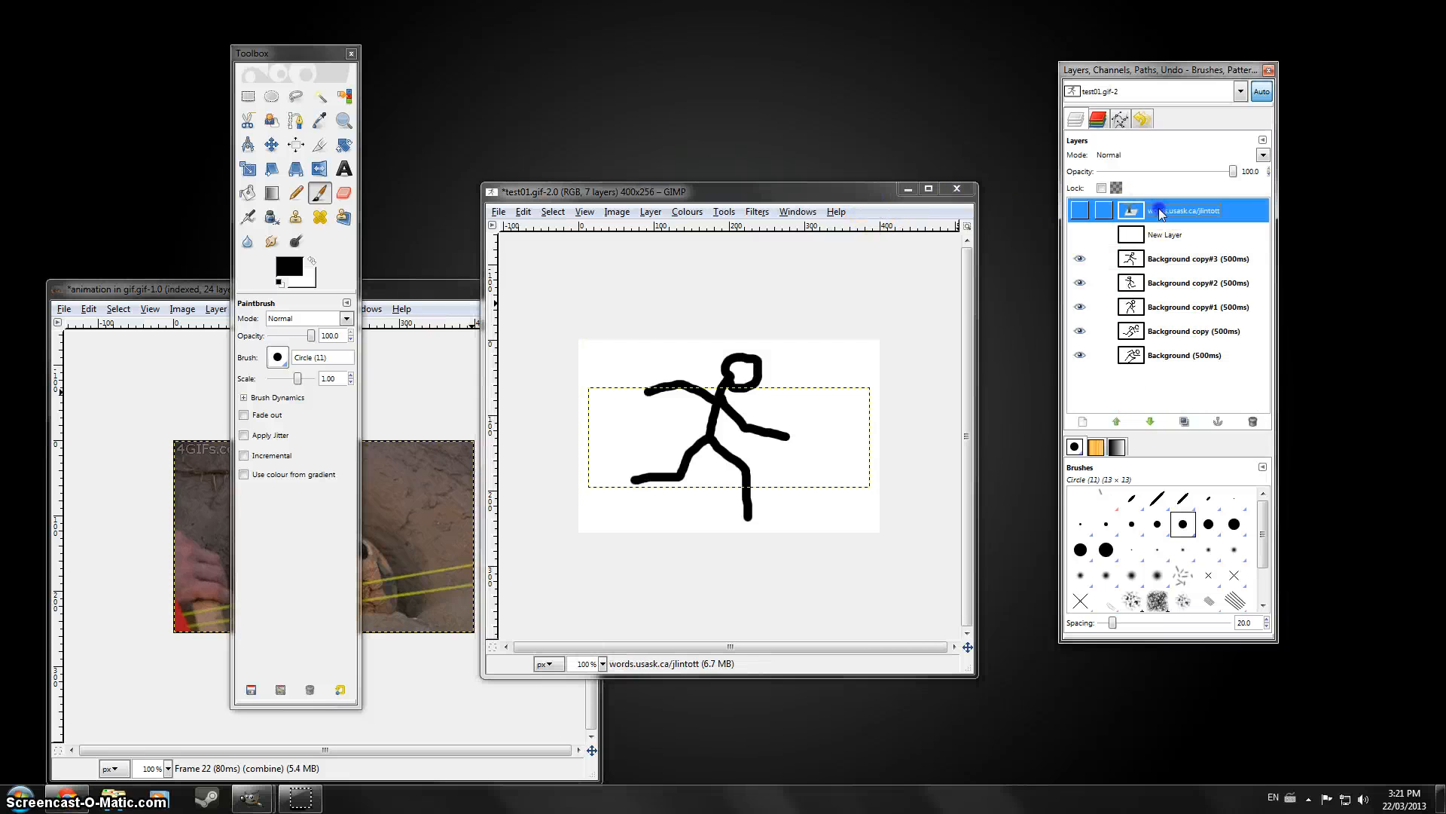
click(1079, 234)
click(1079, 213)
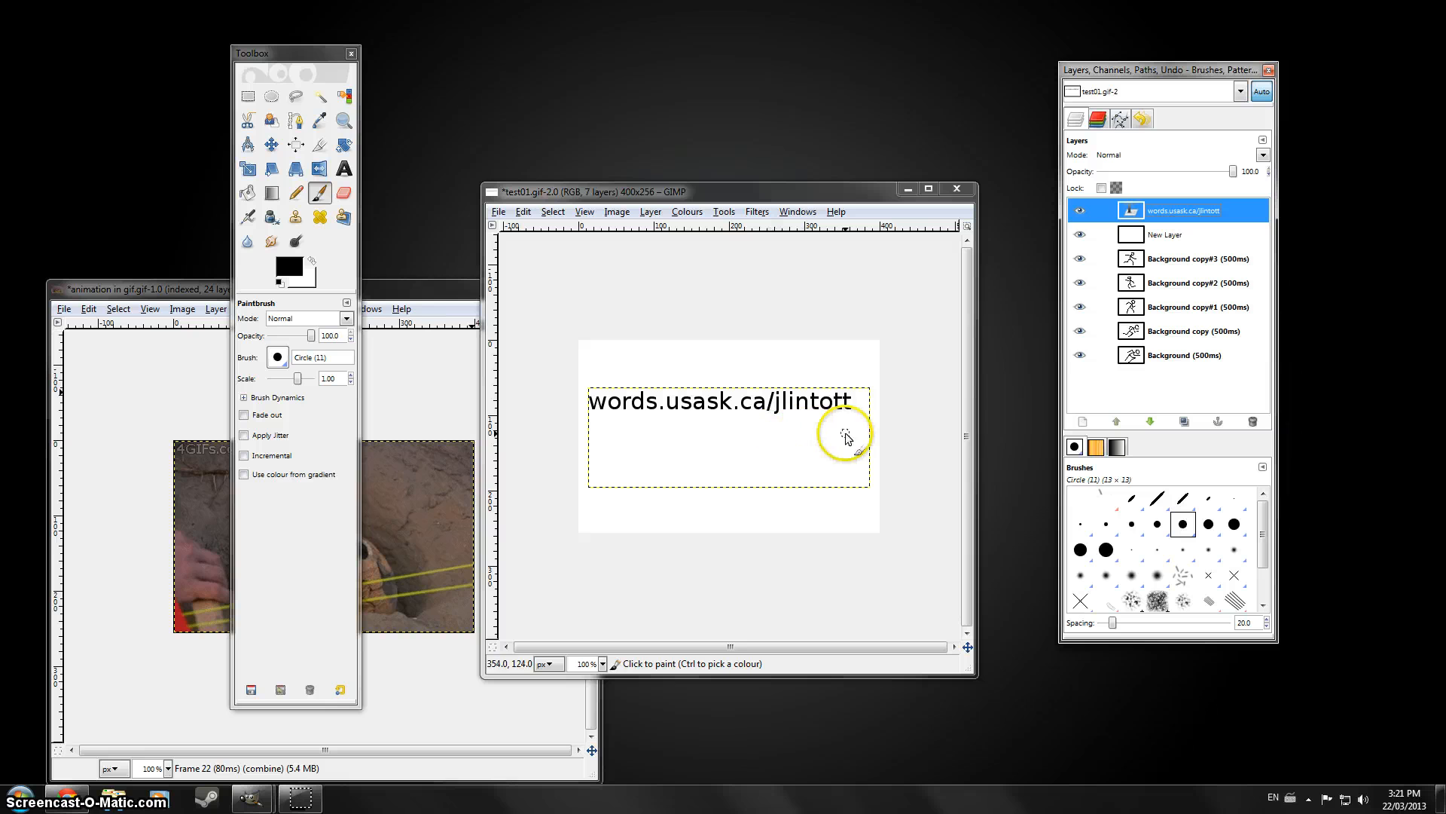
click(307, 796)
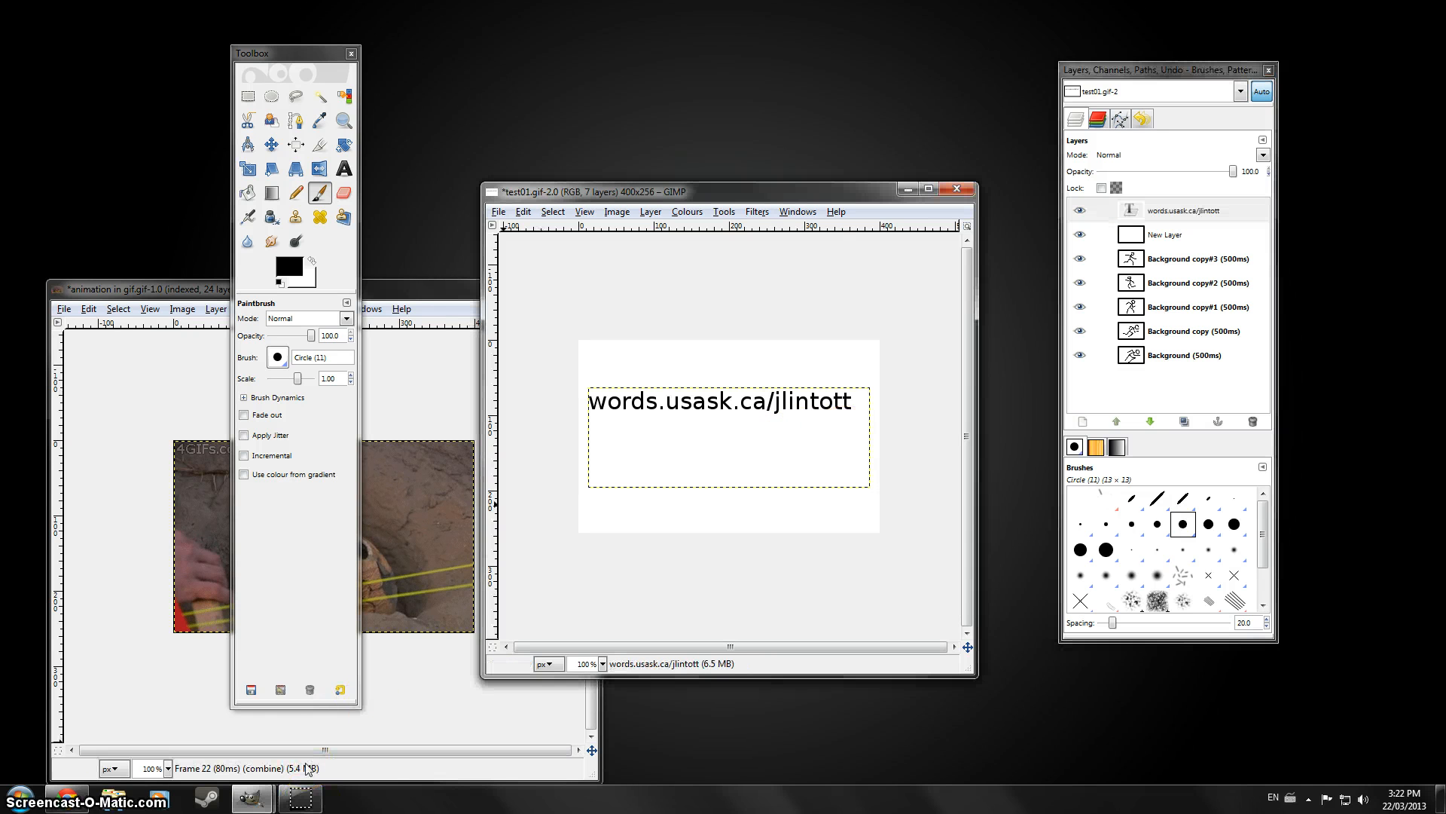
Close the test01.gif and skull animation images, discarding their unsaved changes
click(958, 189)
click(740, 505)
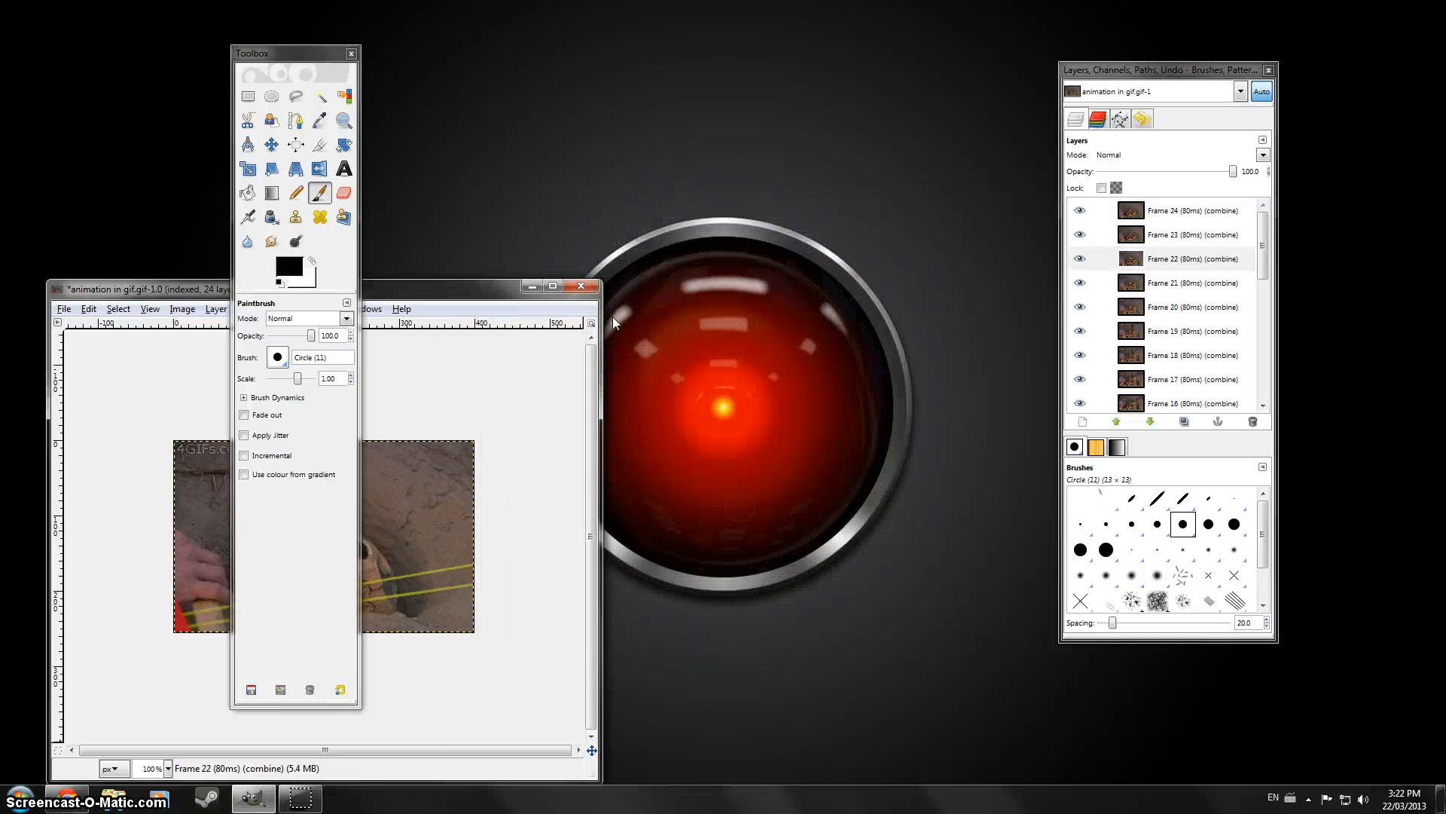
click(581, 285)
click(346, 600)
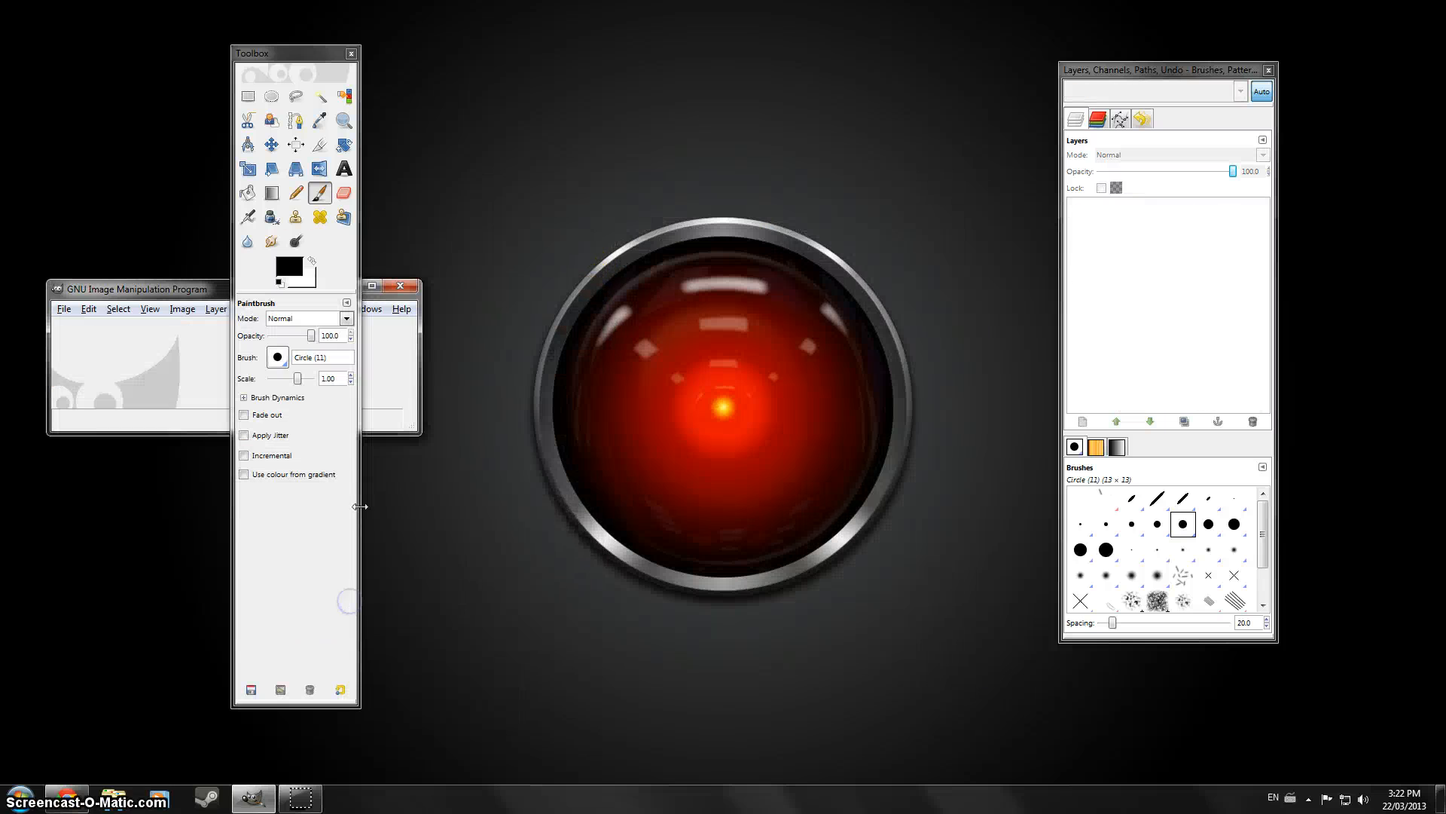